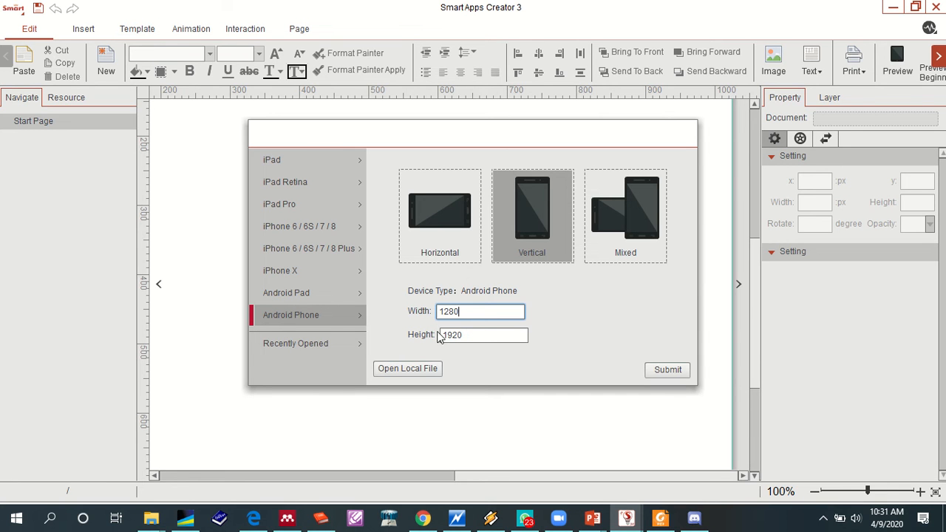
- Create a horizontal Android Phone project with a width of 1280 and a height of 720
drag(466, 335, 433, 334)
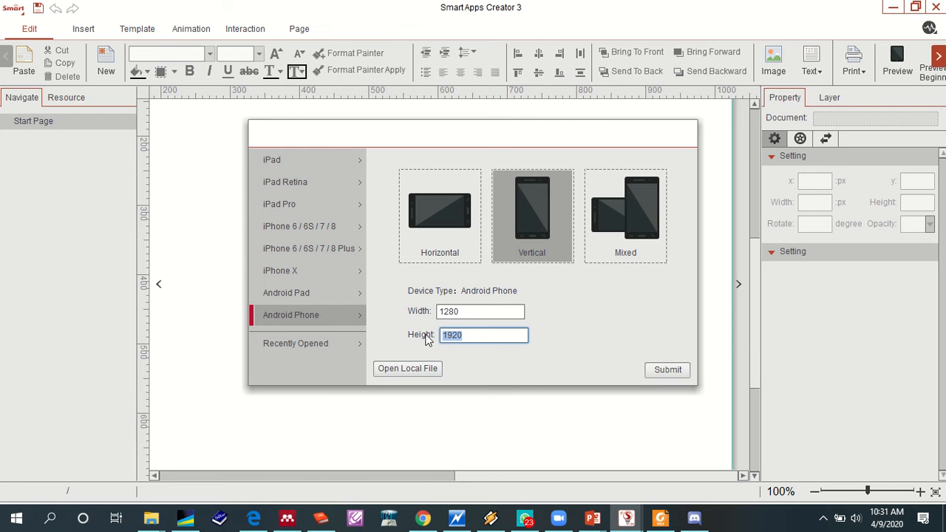
text(720)
click(426, 229)
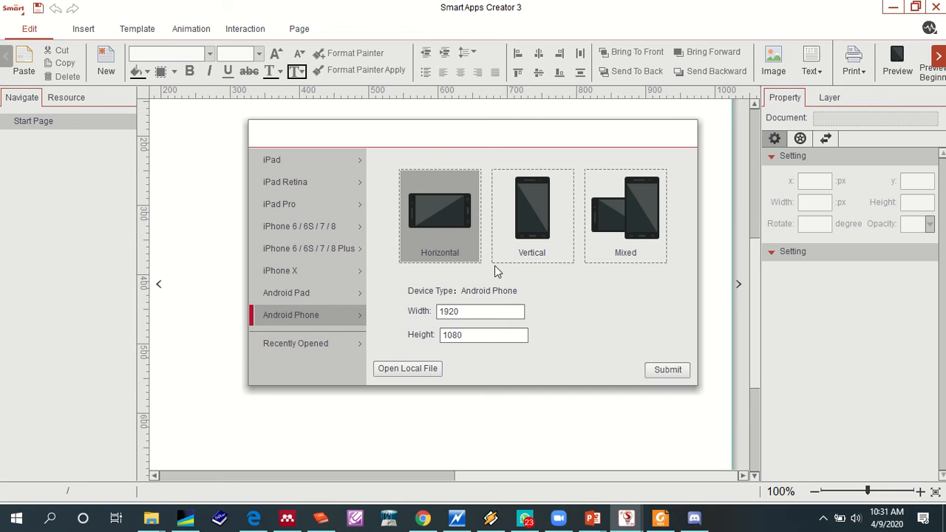
drag(486, 313, 437, 314)
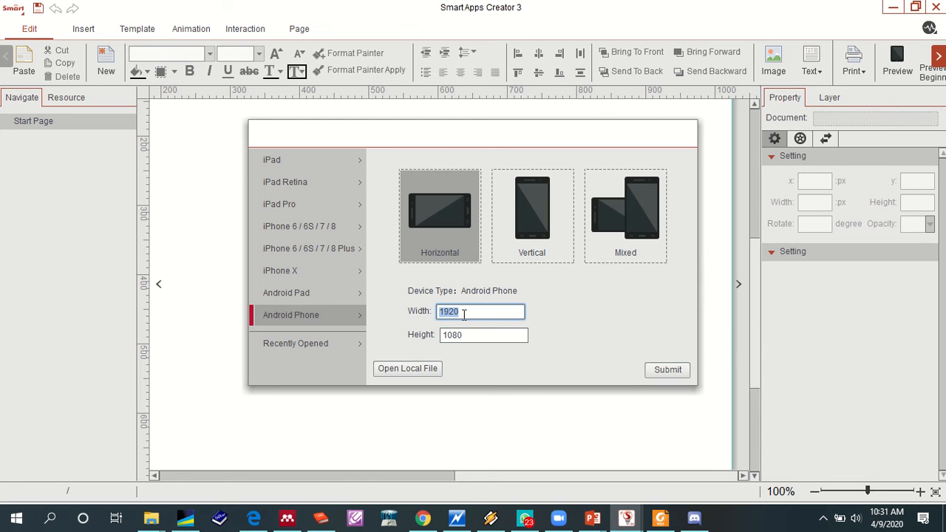
text(1280)
double_click(474, 331)
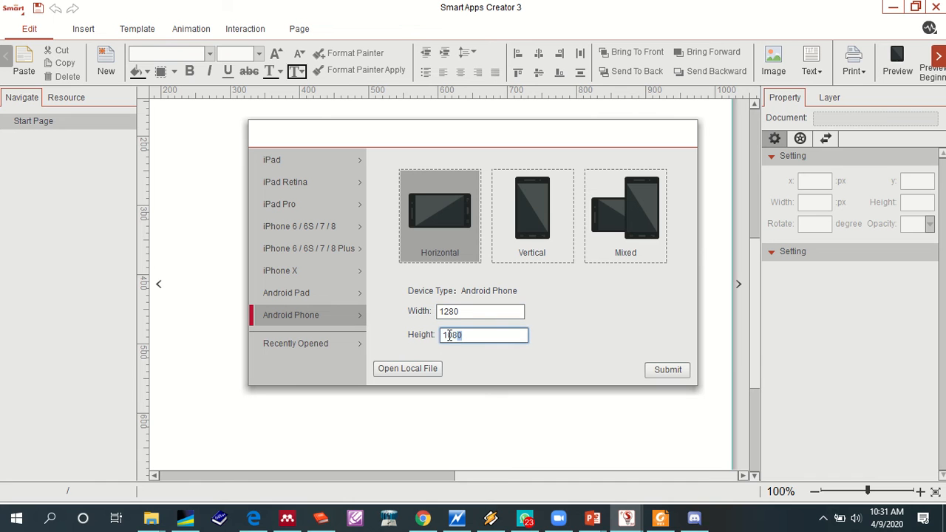
key(BackSpace)
text(720)
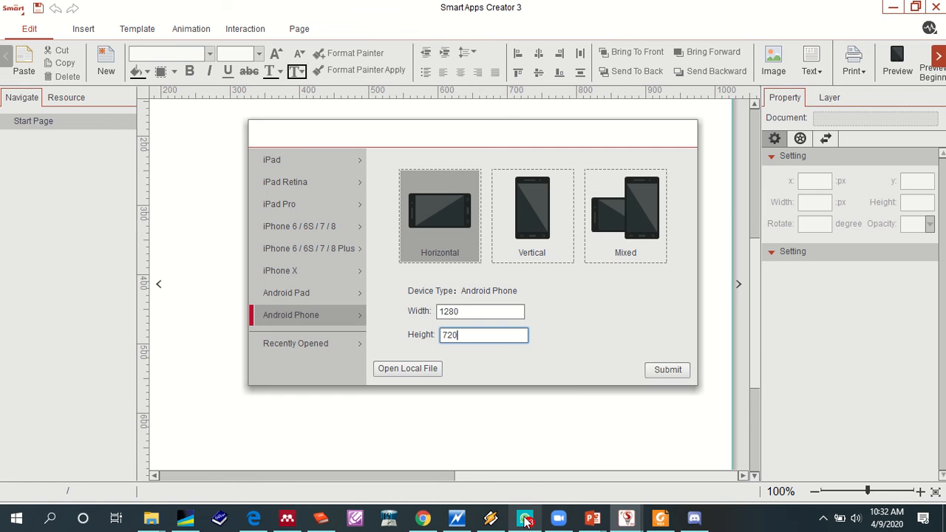
mouse_move(526, 521)
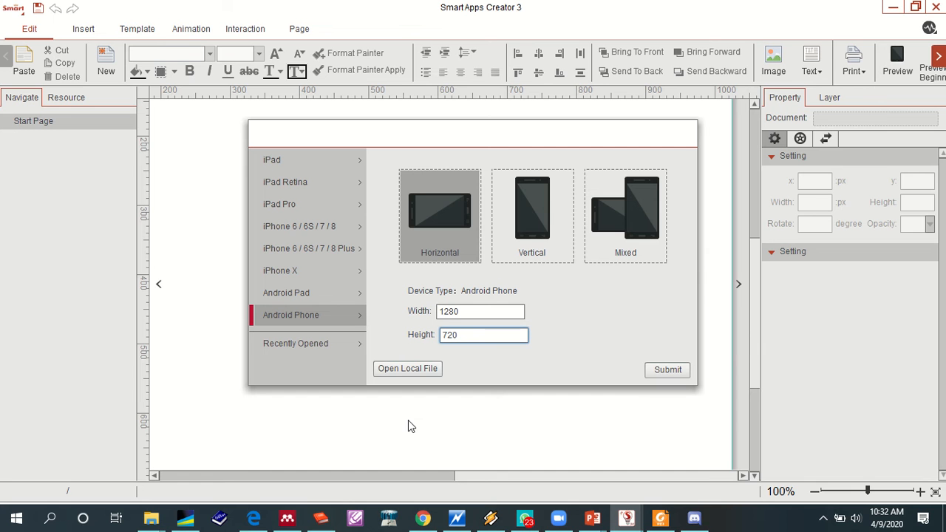
click(656, 375)
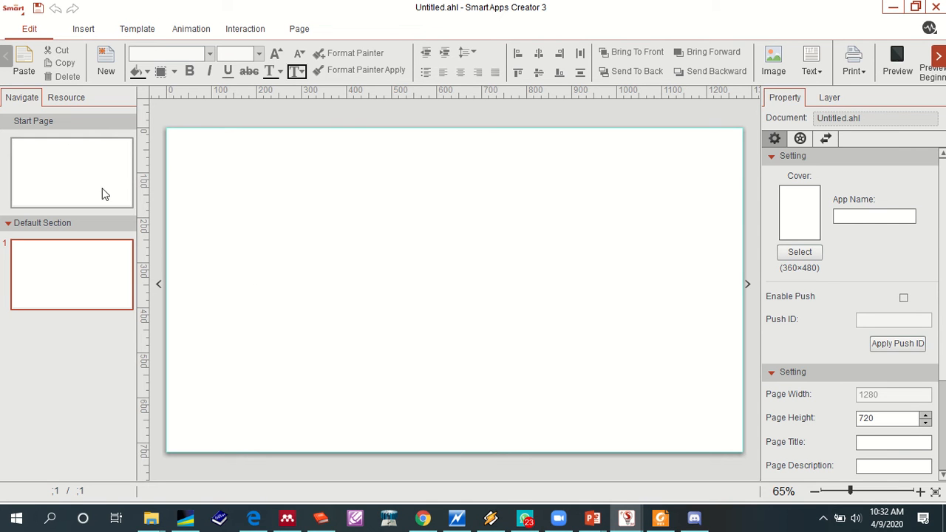
- Select the start page and turn off the Visible option of the home icon in the navigation settings
click(105, 160)
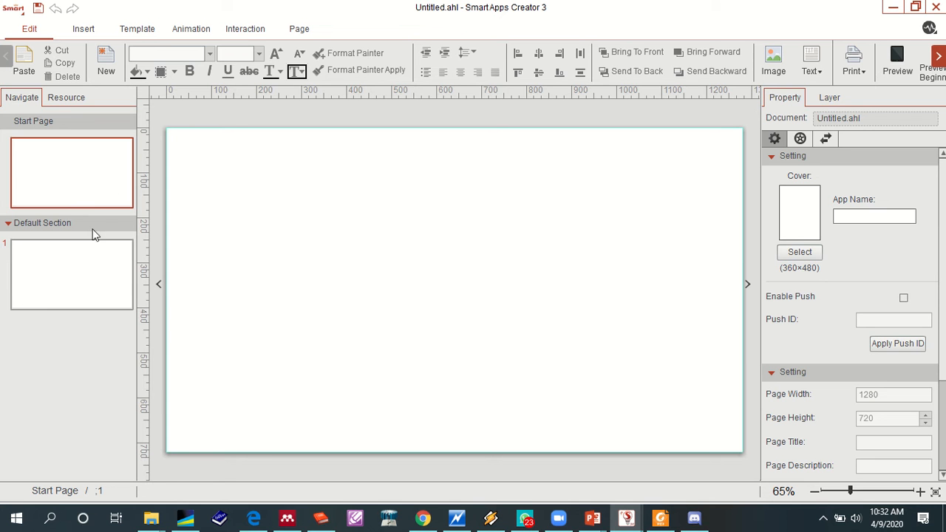
click(94, 190)
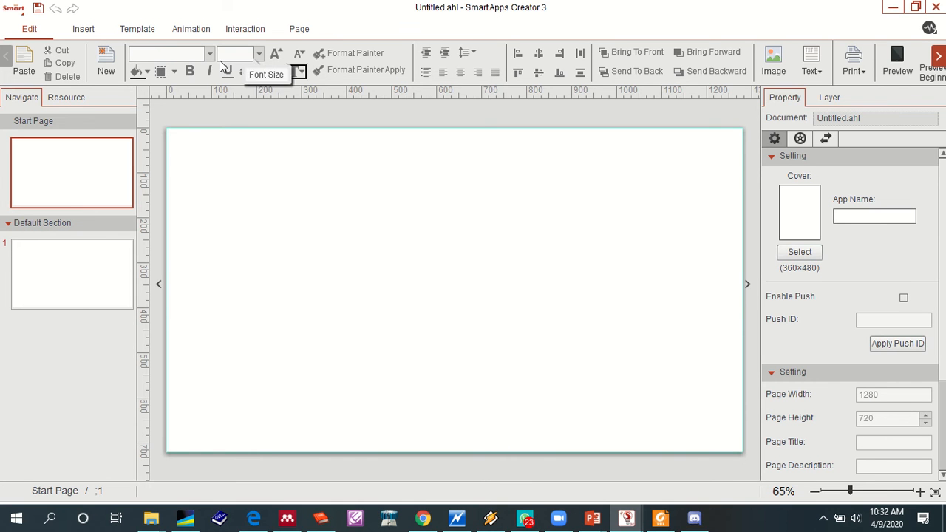
click(297, 29)
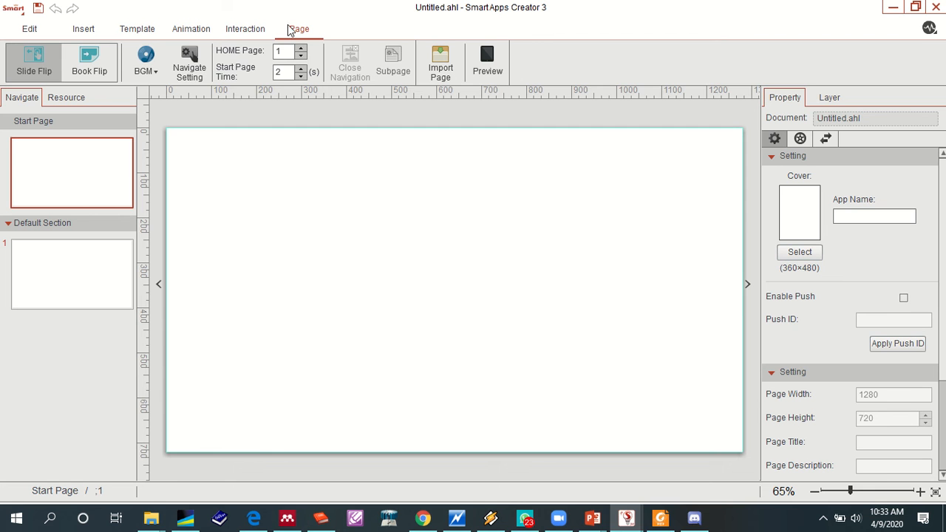
click(191, 78)
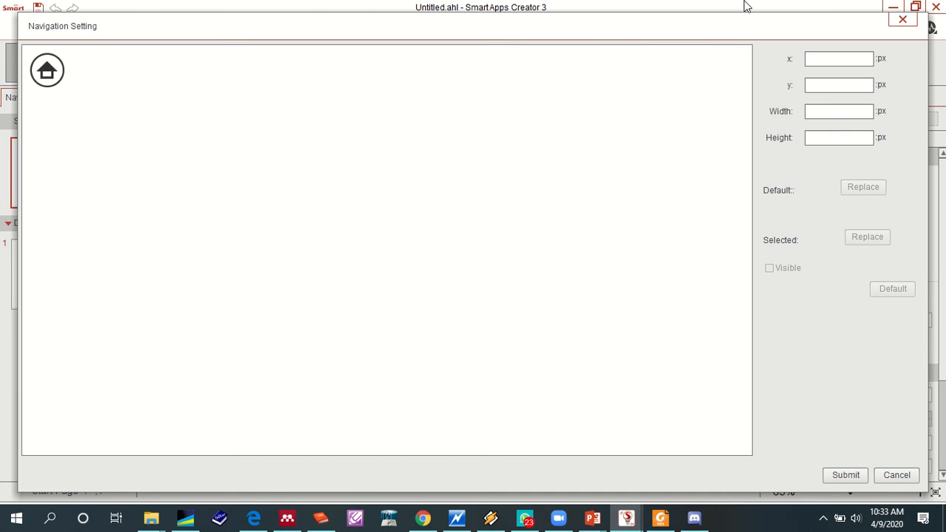
click(903, 20)
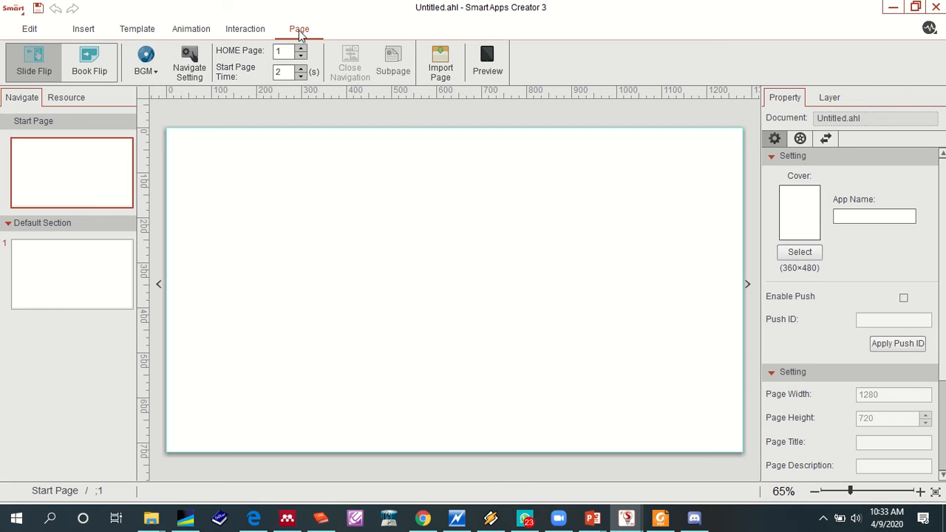
click(194, 78)
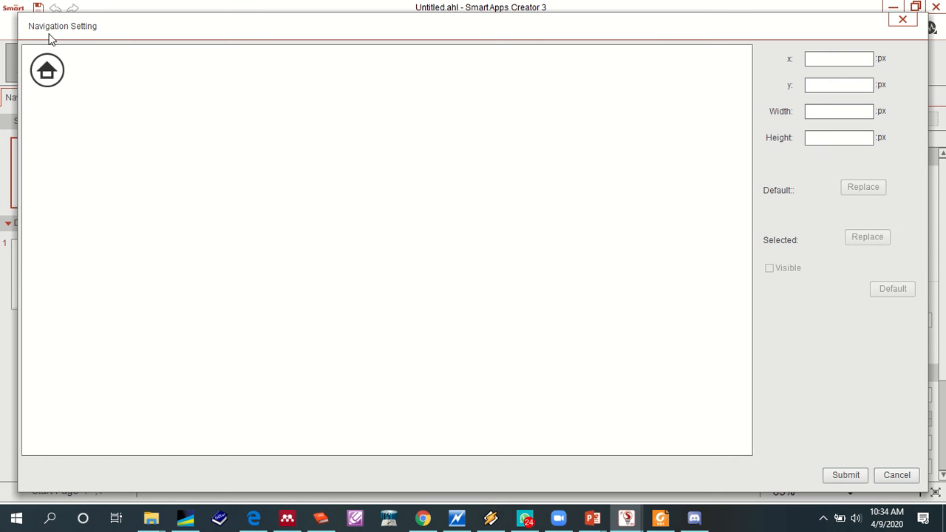
click(46, 74)
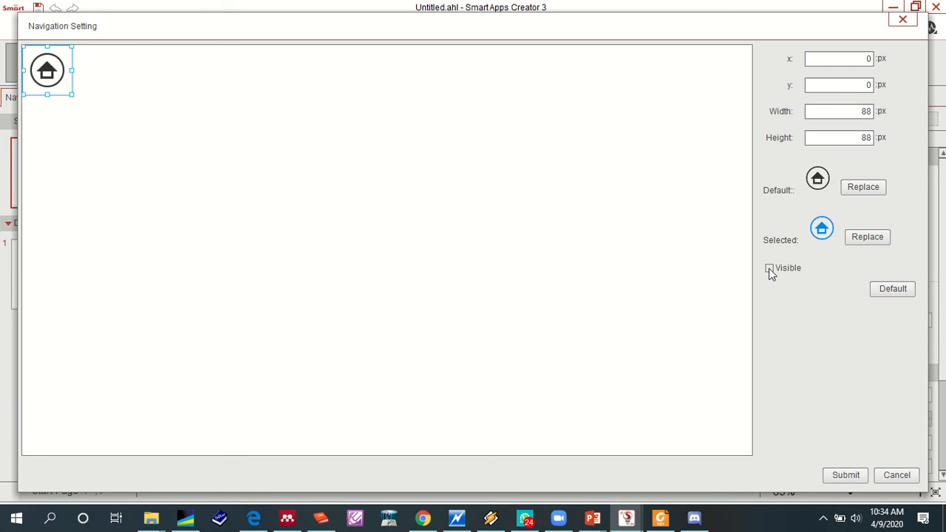
click(769, 269)
click(845, 475)
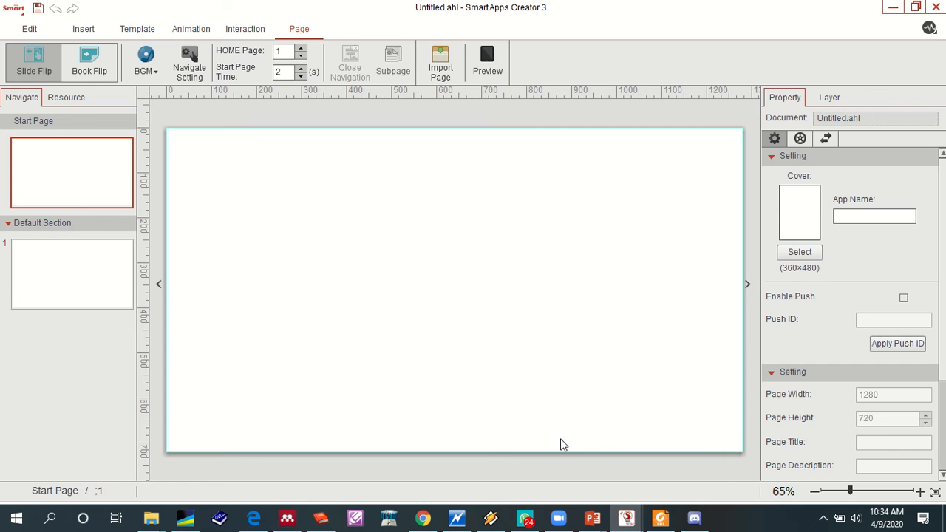
- Review the home icon's position, size and visibility in the navigation settings
click(200, 70)
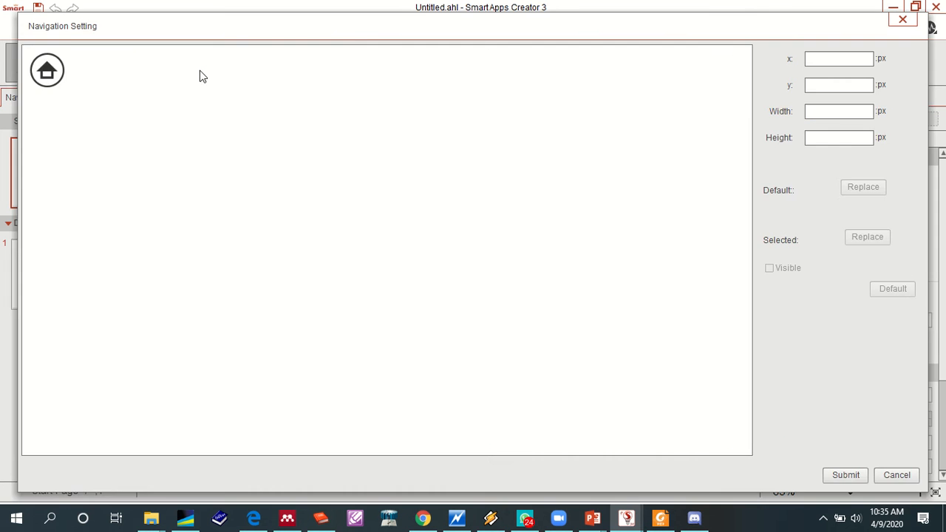
click(59, 71)
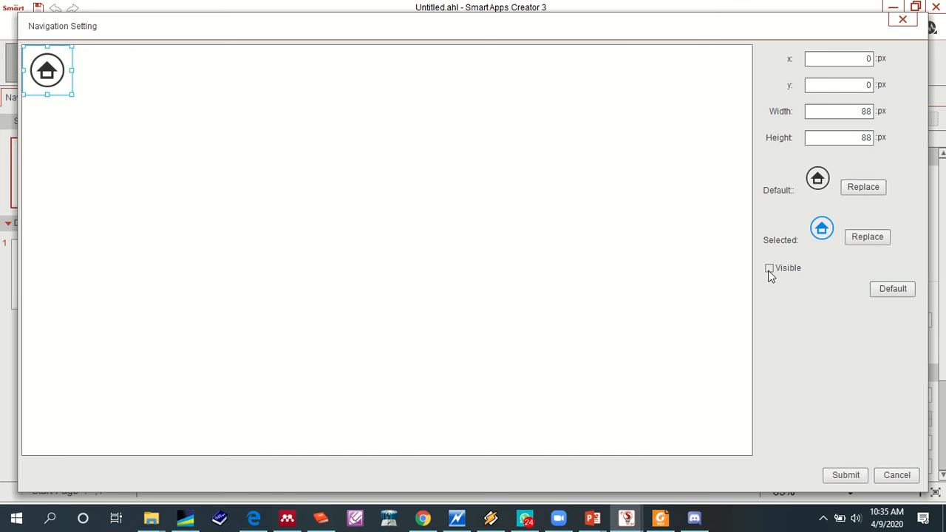
click(846, 475)
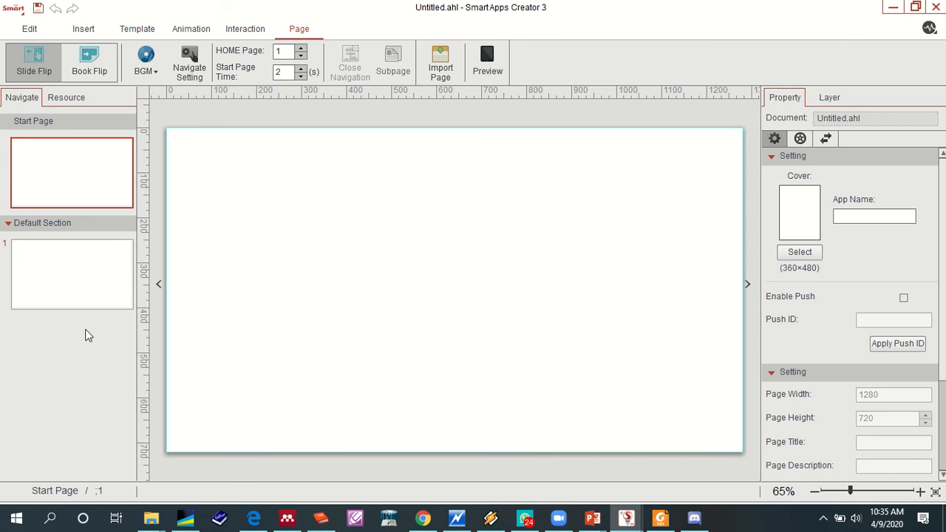
right_click(64, 229)
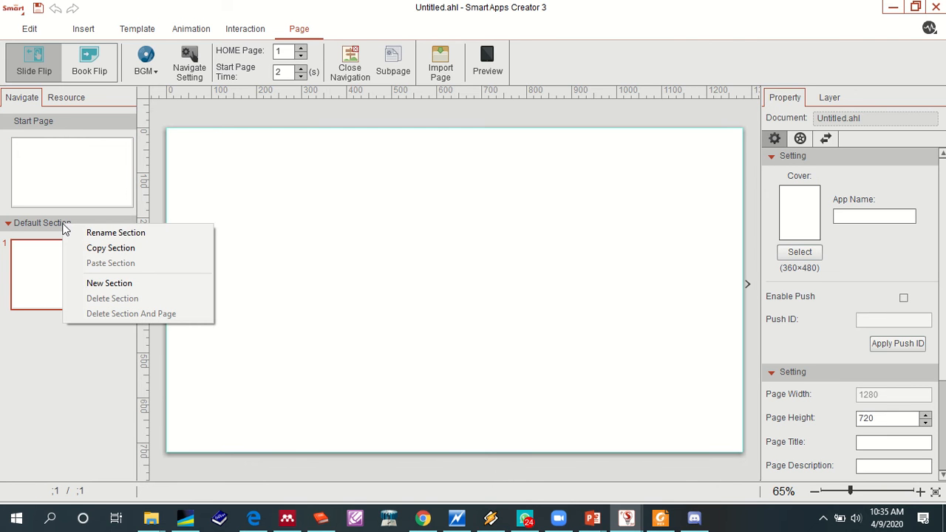
click(217, 219)
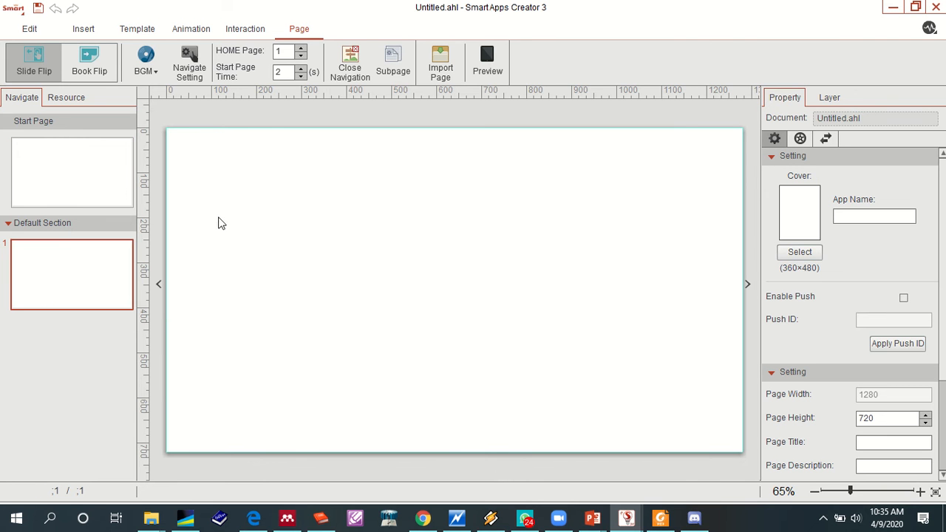
right_click(39, 230)
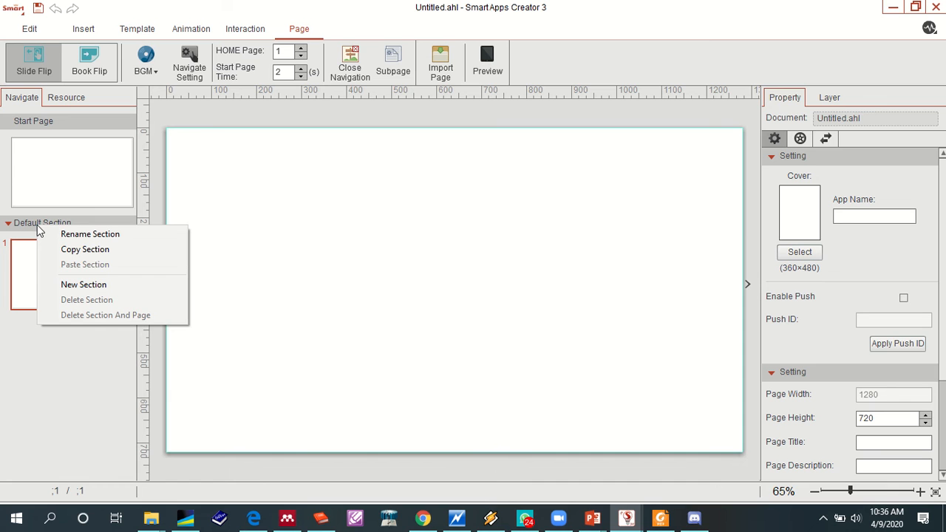
click(144, 223)
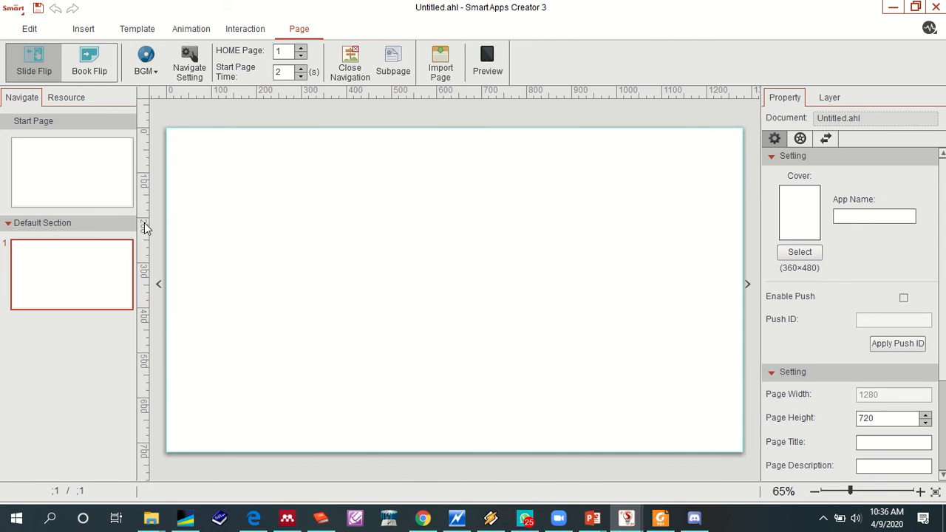
- Rename the default section as Start Page
right_click(77, 224)
click(94, 235)
drag(441, 259, 364, 251)
text(S)
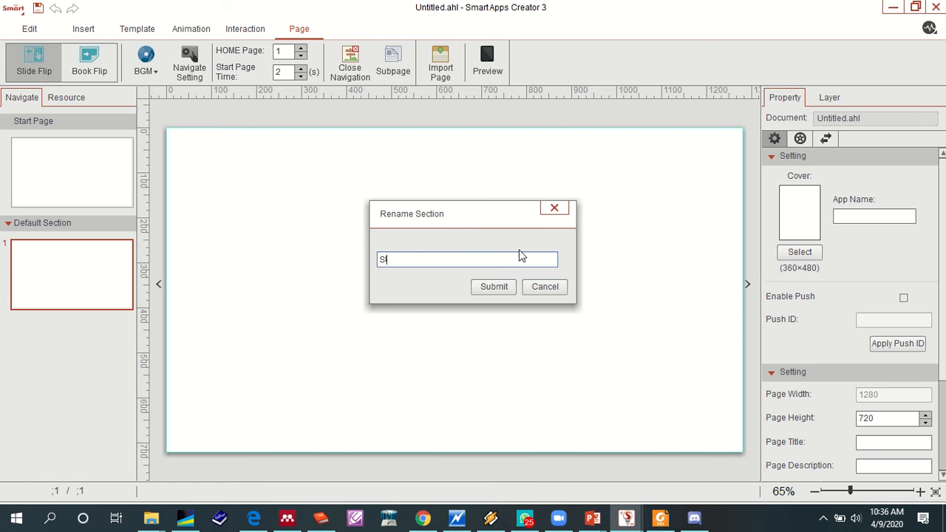
text(tart P)
key(BackSpace)
text(Page)
click(491, 287)
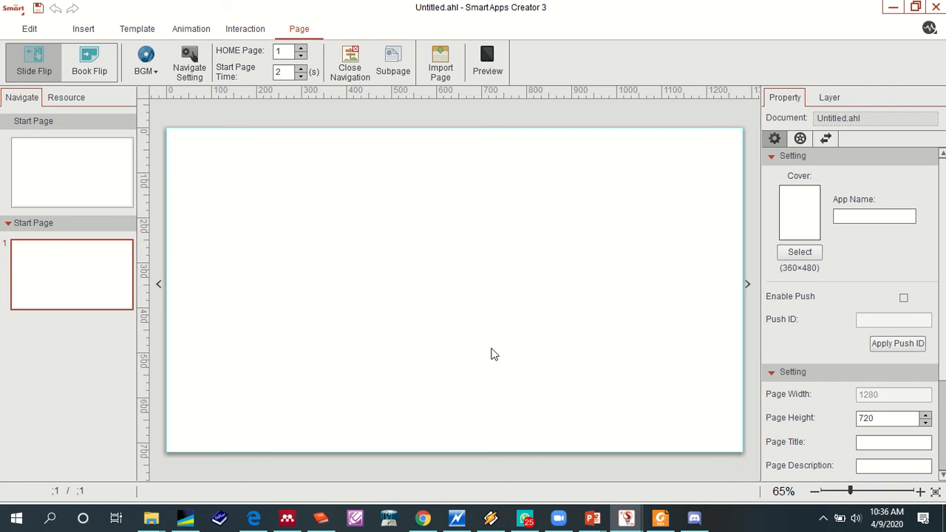
- Reopen the renaming of the section containing page 1 and submit the name Start Page again
right_click(44, 225)
click(89, 235)
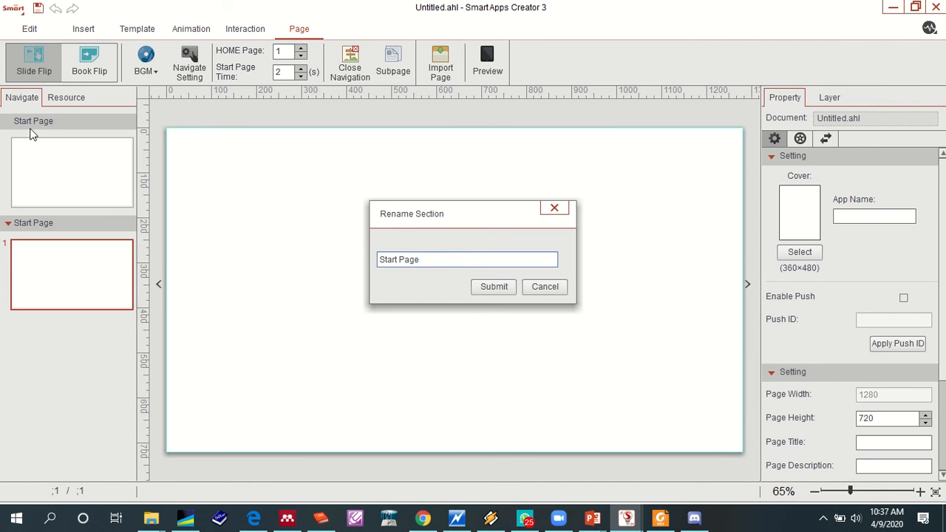
click(495, 288)
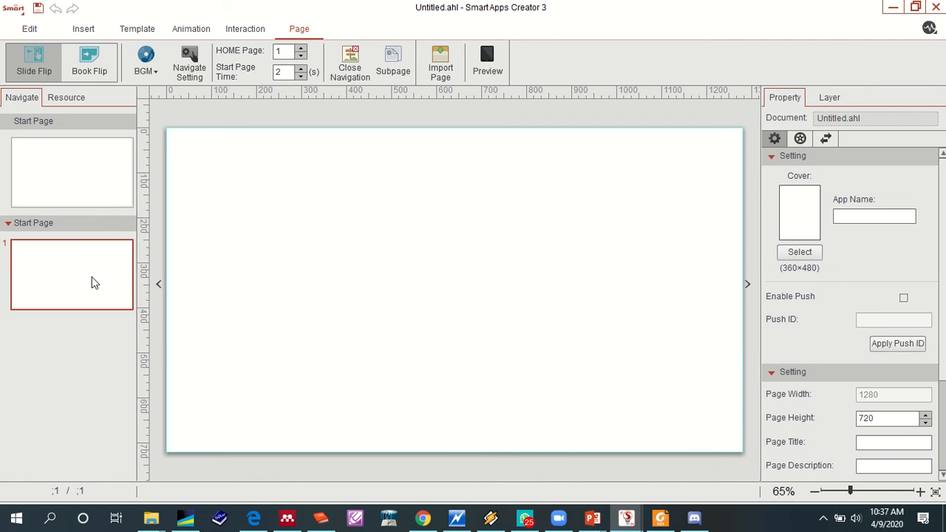
click(694, 517)
click(694, 518)
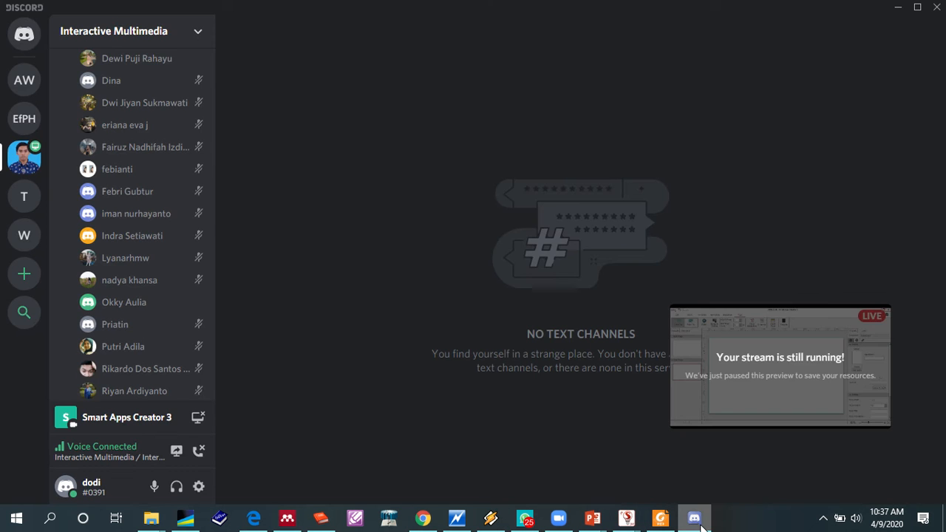
- Add a new section after page 1 and name it Menu
right_click(63, 301)
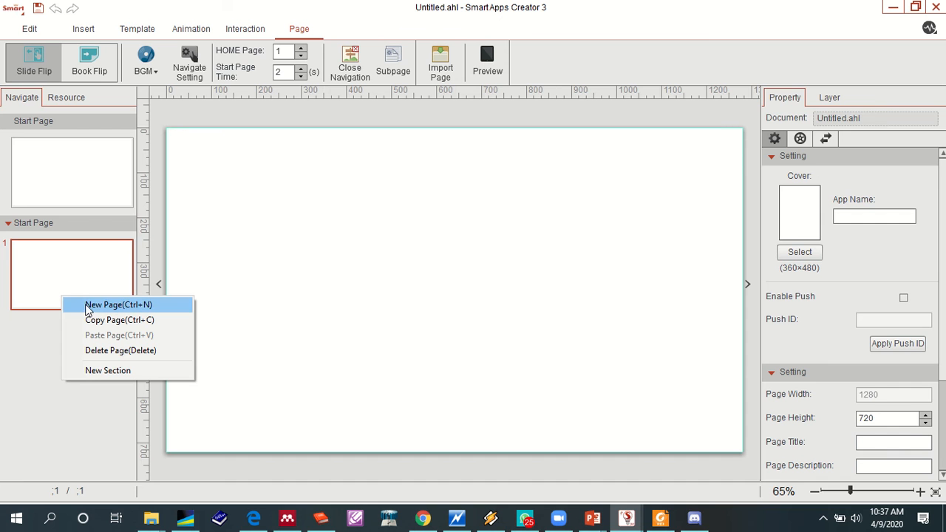
click(101, 372)
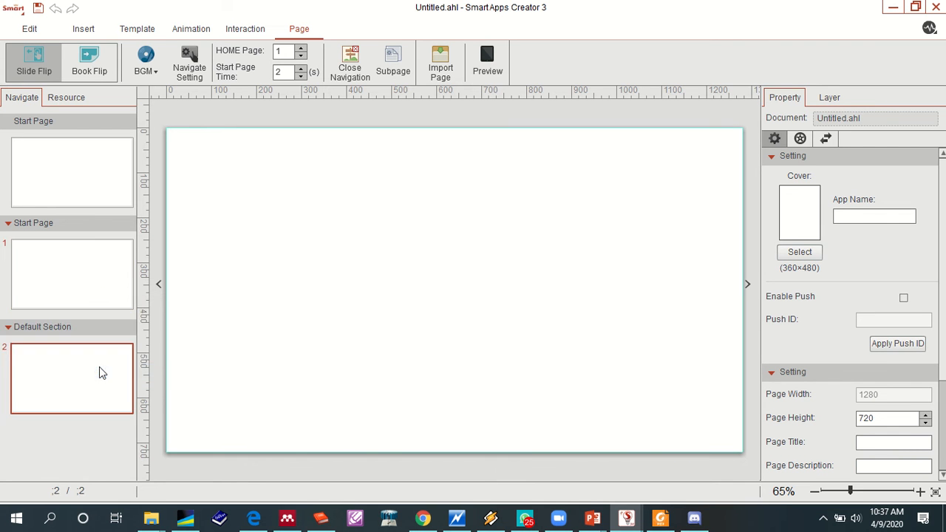
right_click(68, 328)
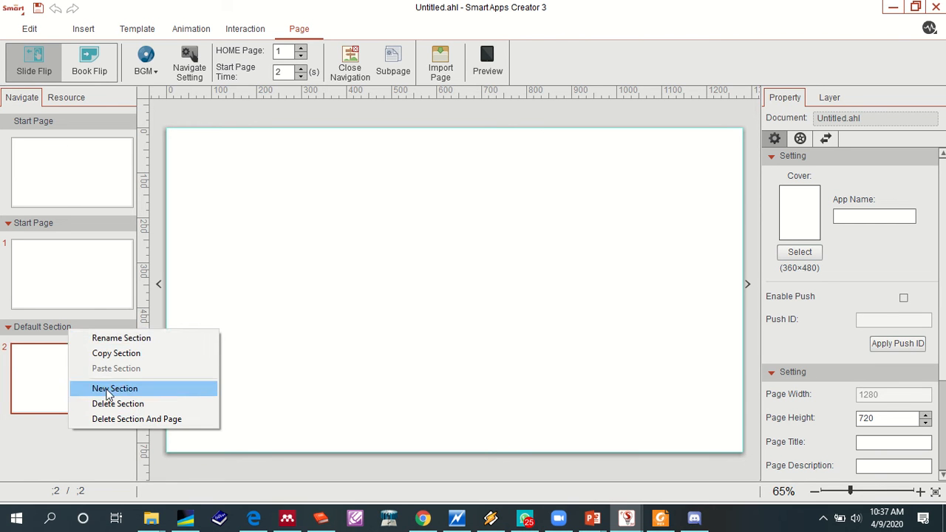
click(124, 340)
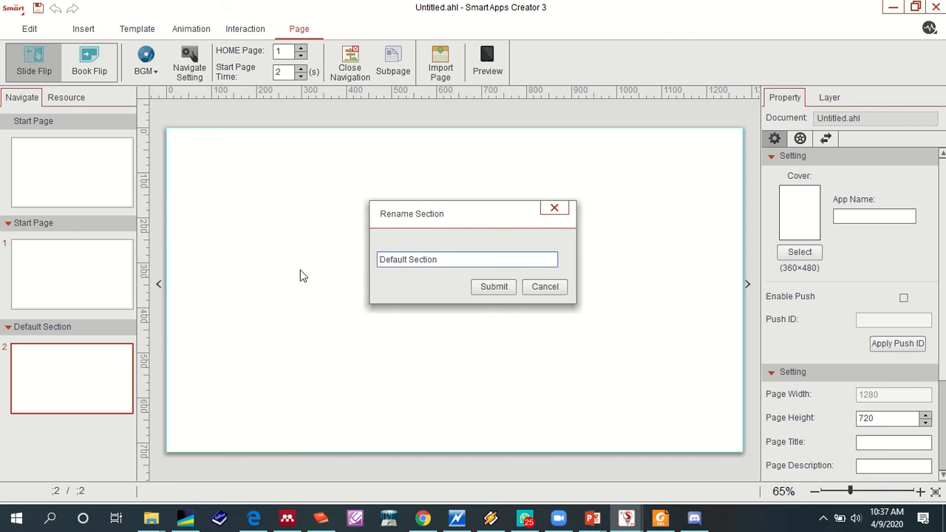
drag(461, 265, 306, 264)
text(Menu)
click(499, 293)
right_click(47, 224)
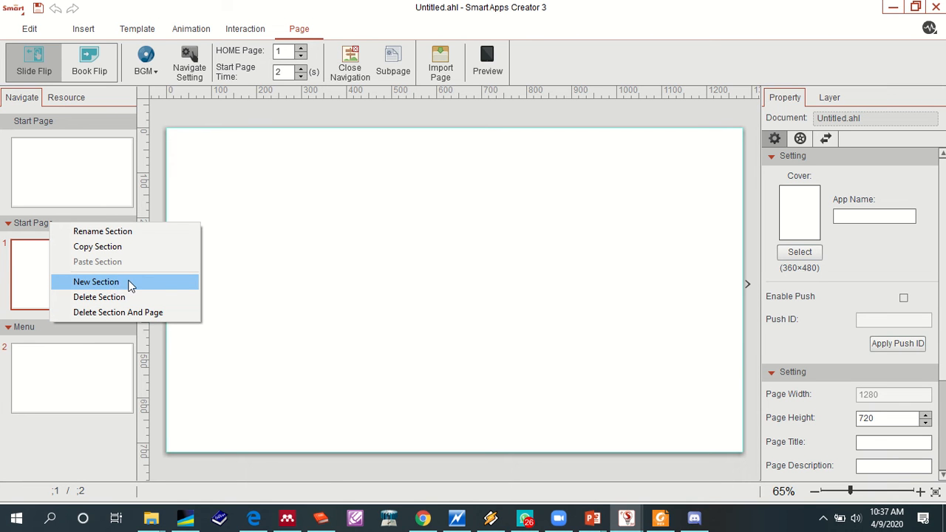
click(249, 274)
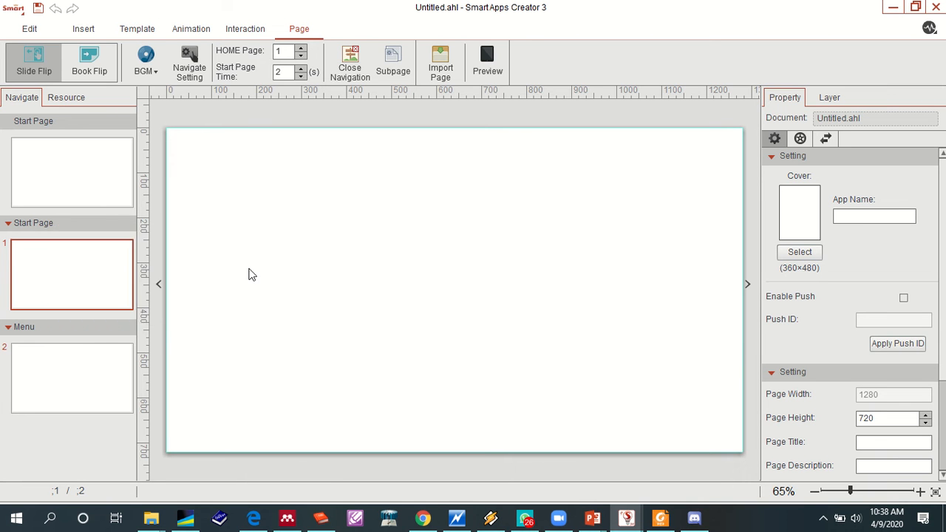
right_click(95, 327)
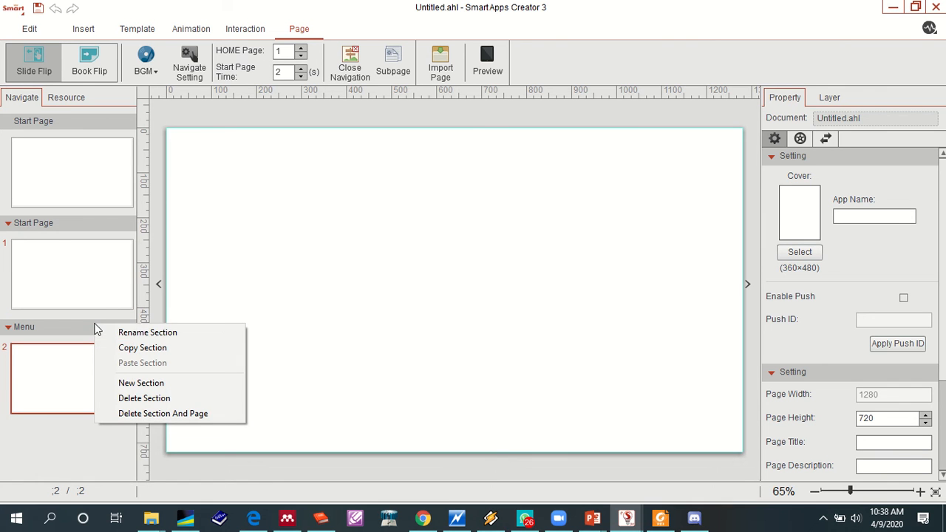
click(137, 334)
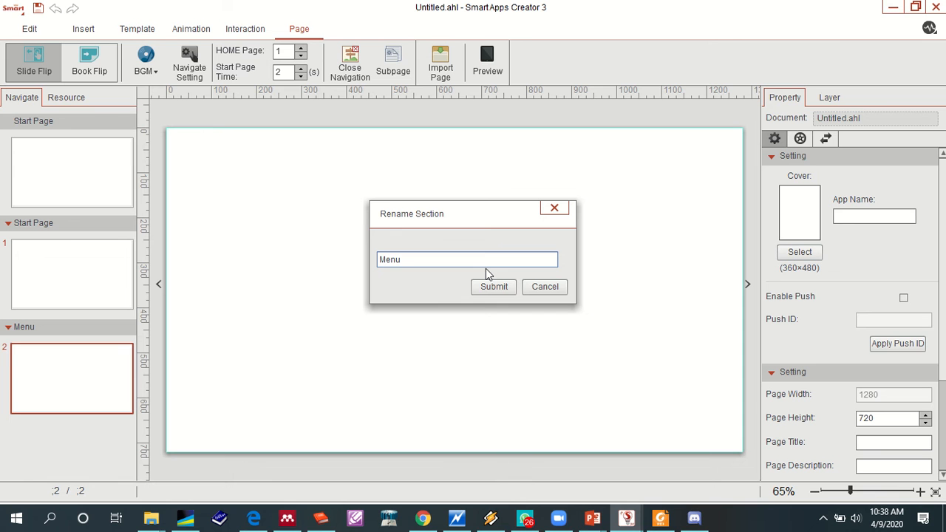
click(531, 287)
right_click(81, 334)
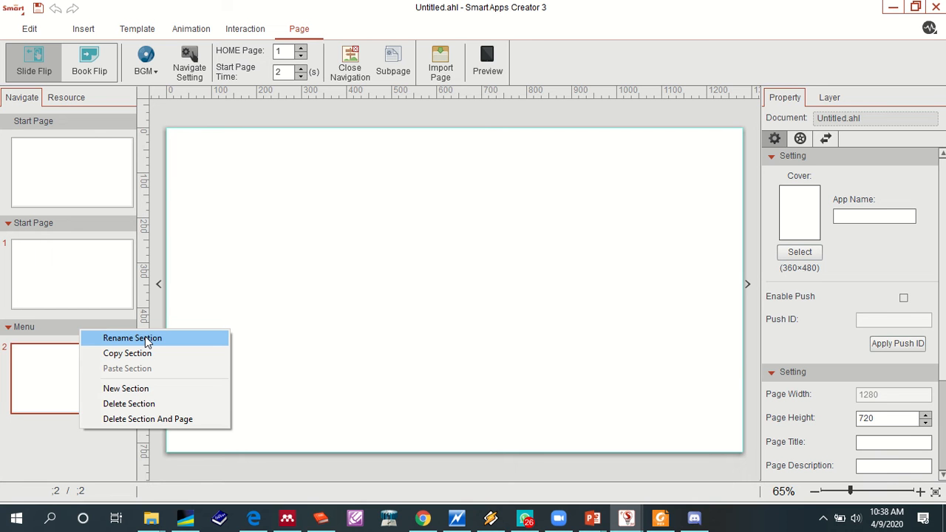
right_click(52, 381)
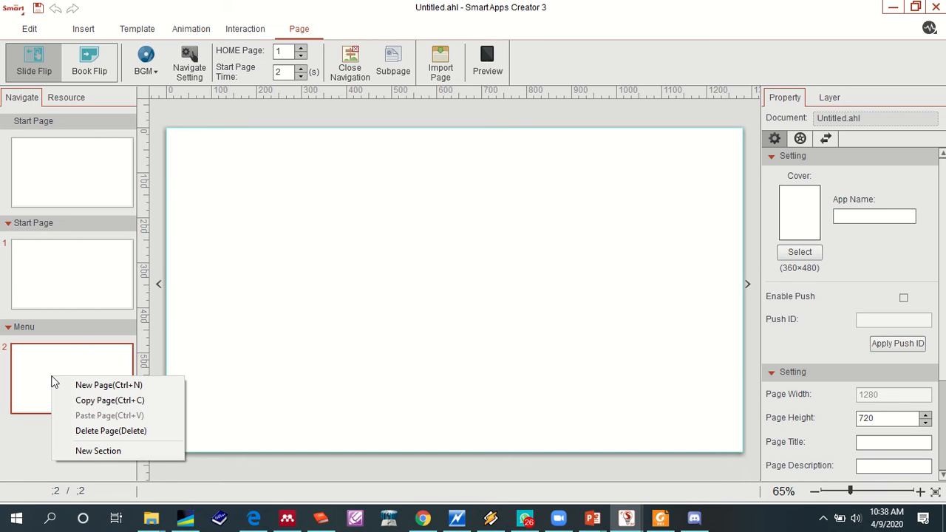
right_click(60, 326)
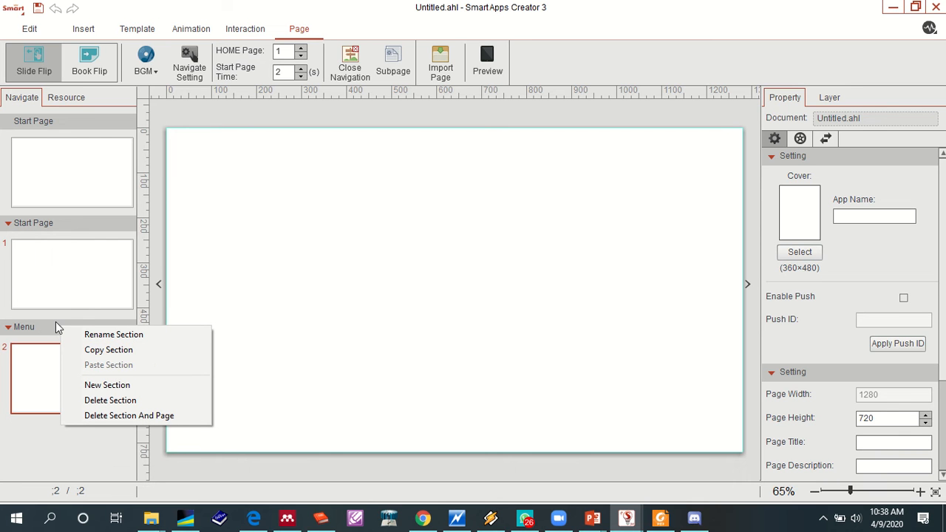
click(55, 322)
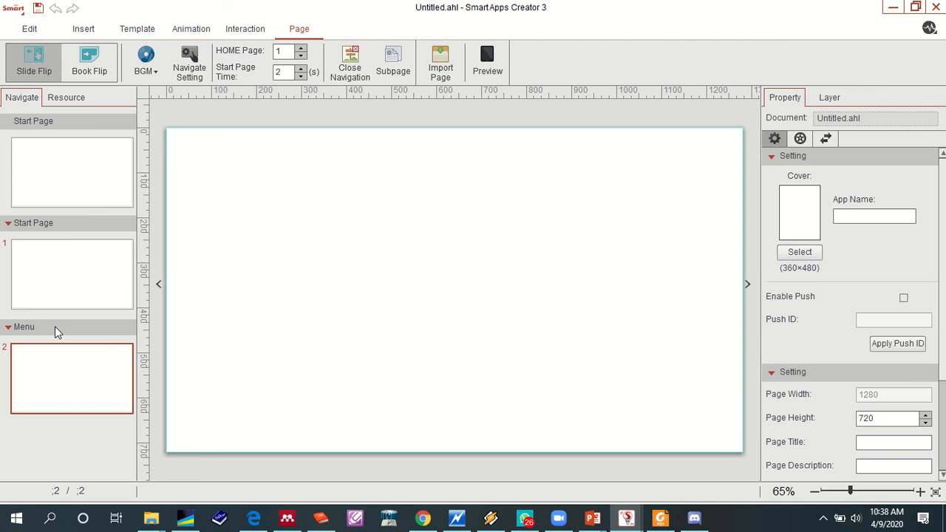
right_click(54, 326)
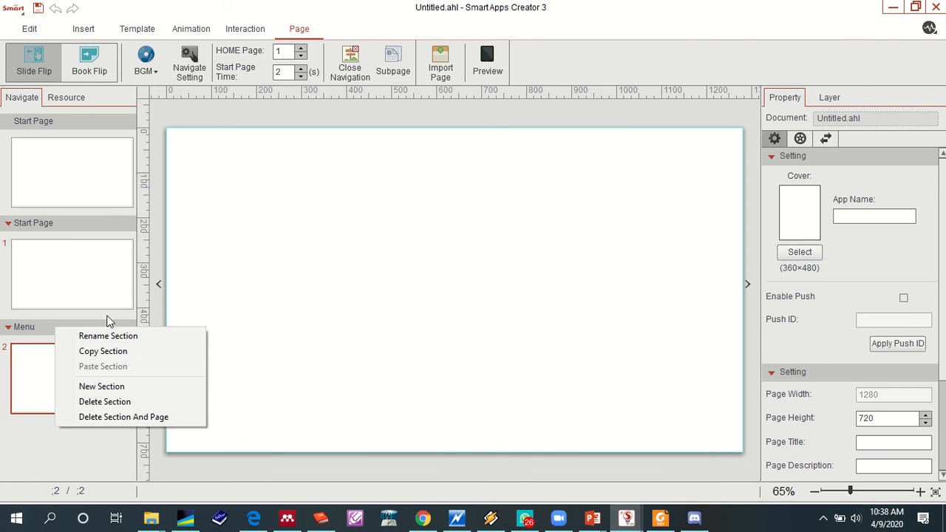
click(224, 304)
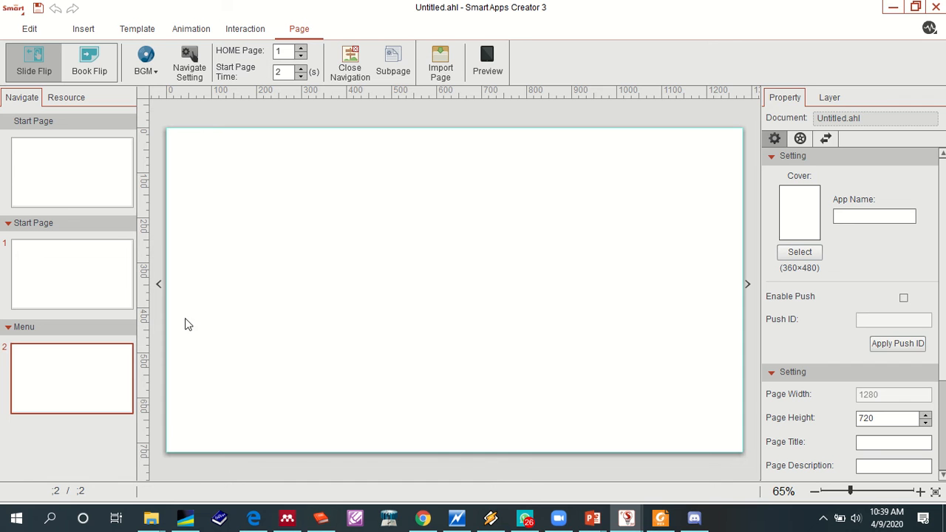
- Reopen the renaming of the section containing page 2 and submit the name Menu again
right_click(104, 333)
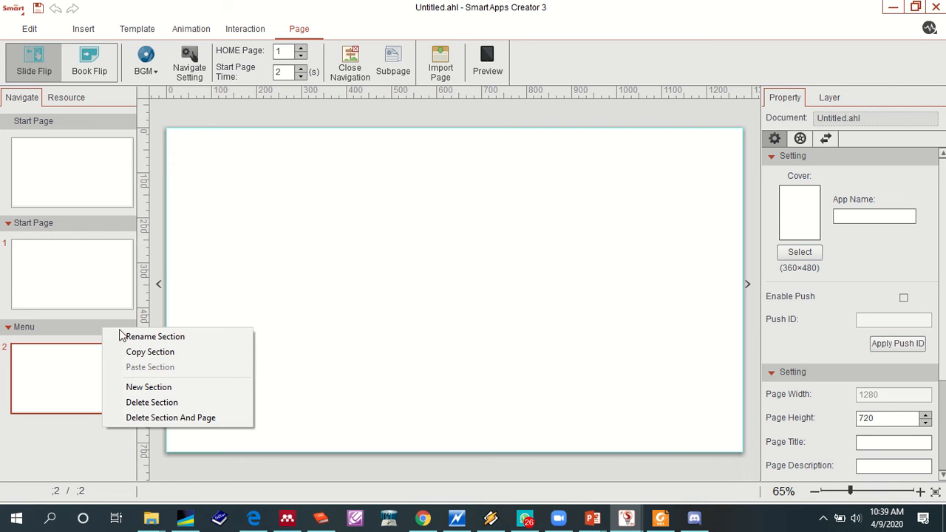
click(130, 336)
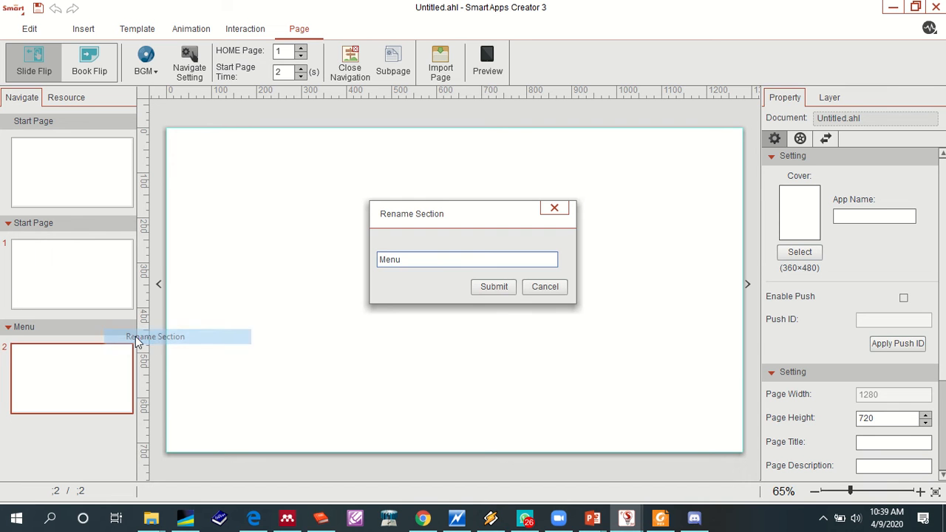
click(504, 286)
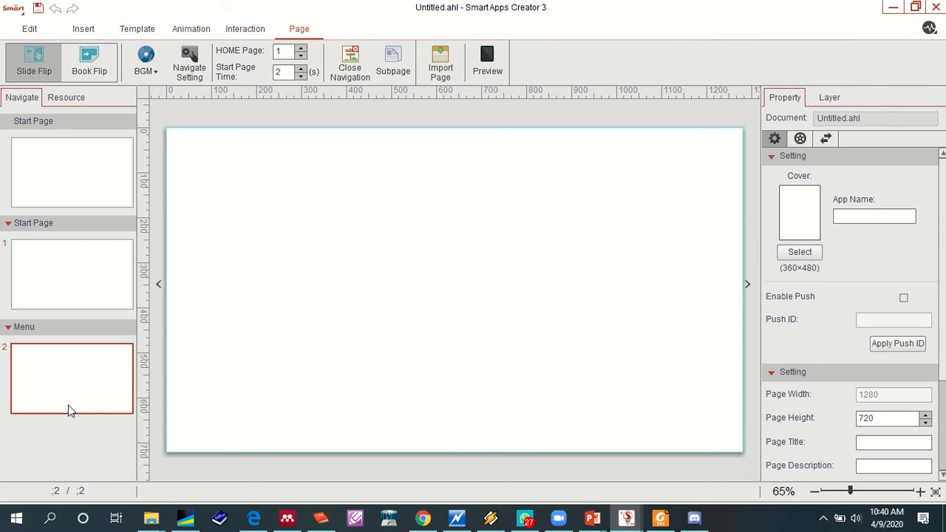
- Add a new section after the Menu section
right_click(68, 411)
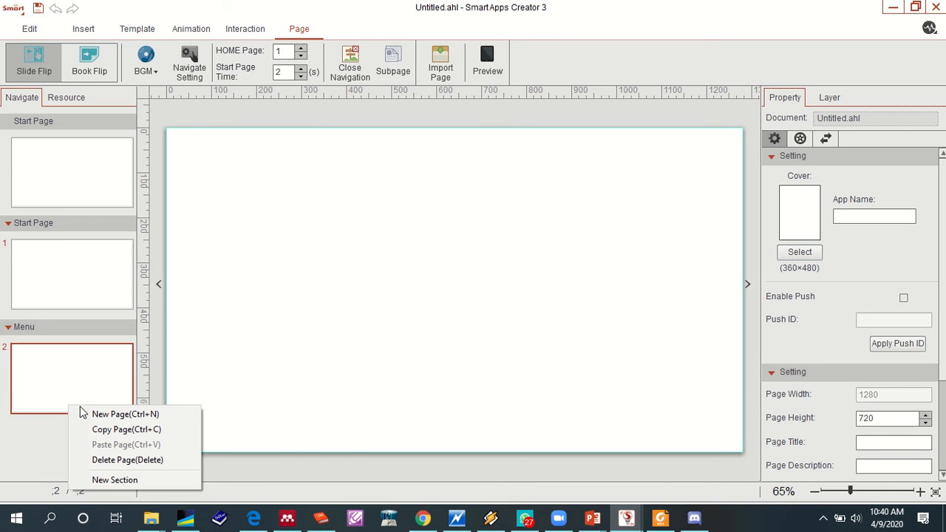
right_click(89, 330)
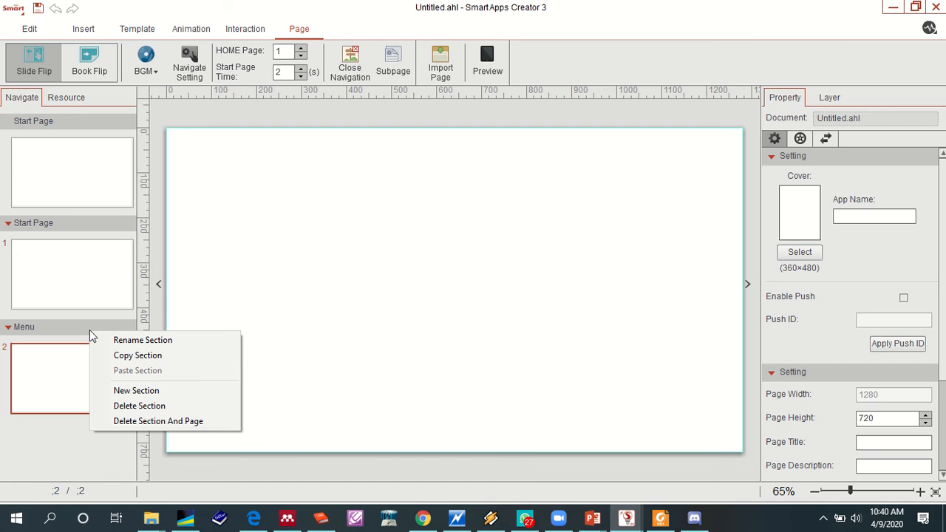
click(136, 391)
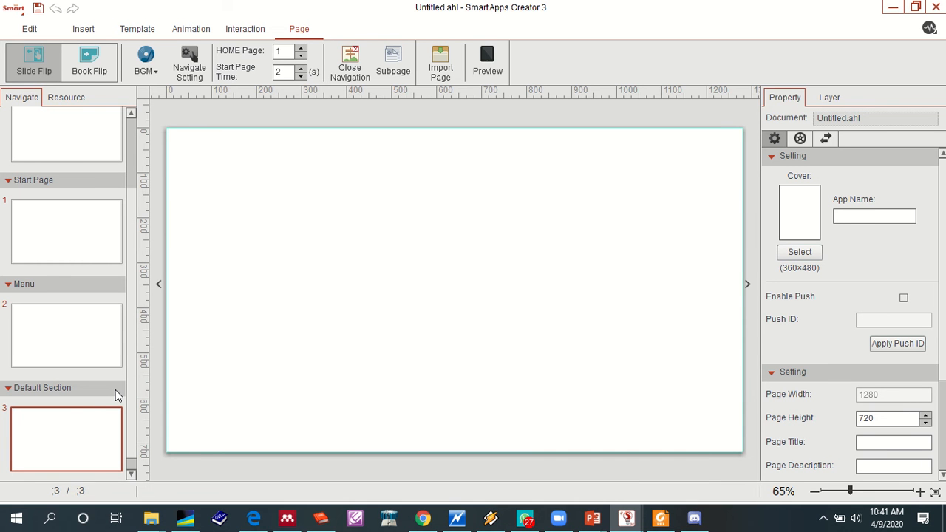
- Rename the default section containing page 3 as Content 1
right_click(70, 387)
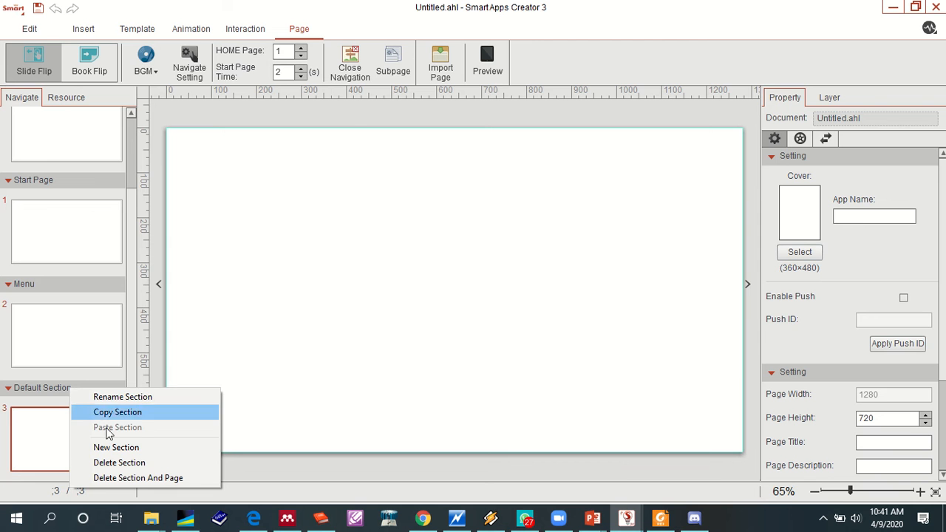
click(129, 399)
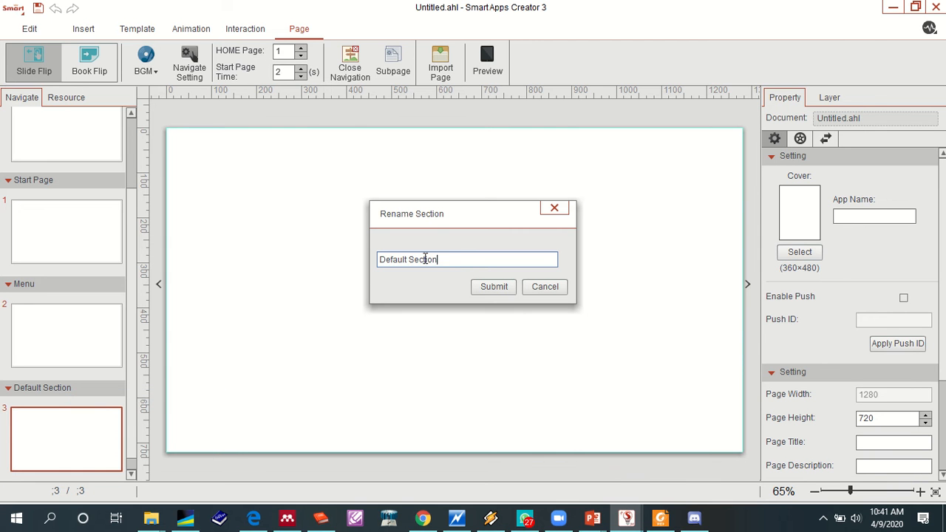
drag(439, 259, 329, 269)
text(Content 1)
click(507, 285)
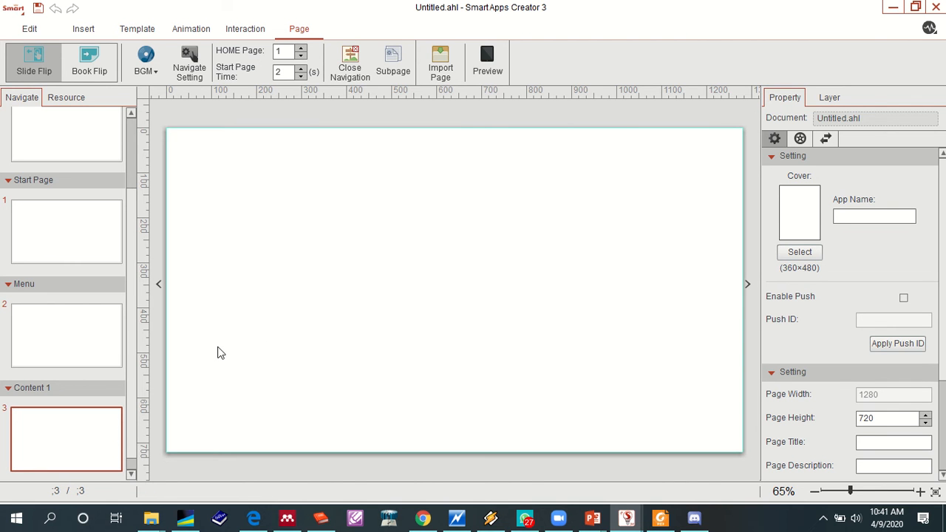
- Add two new pages after page 3 in the Content 1 section
click(131, 473)
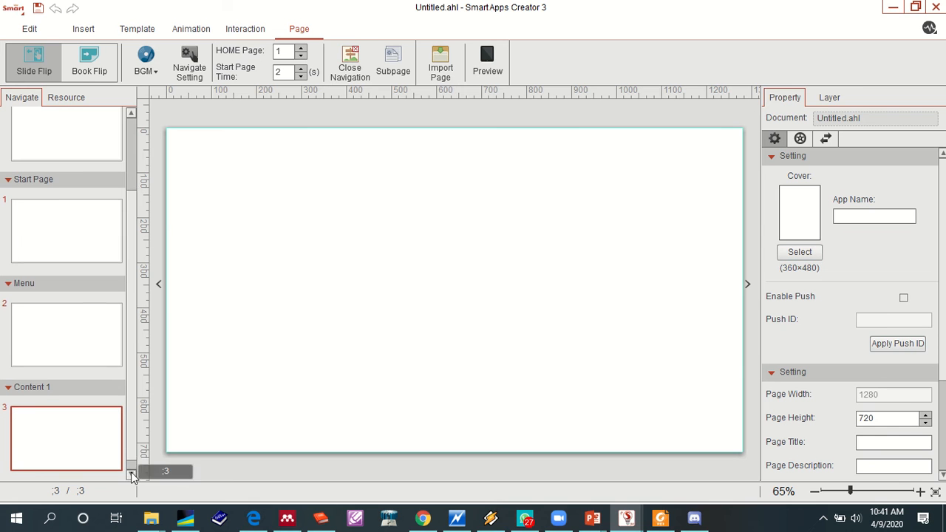
right_click(66, 449)
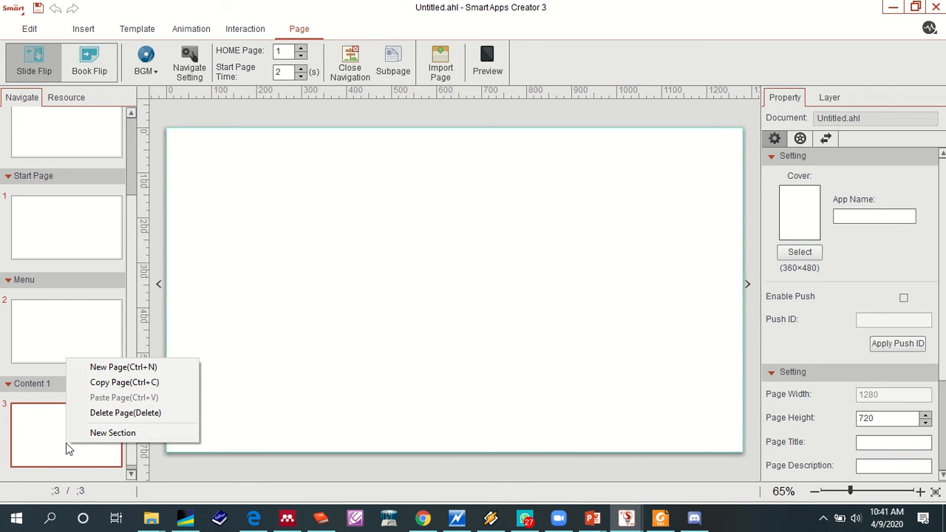
right_click(107, 382)
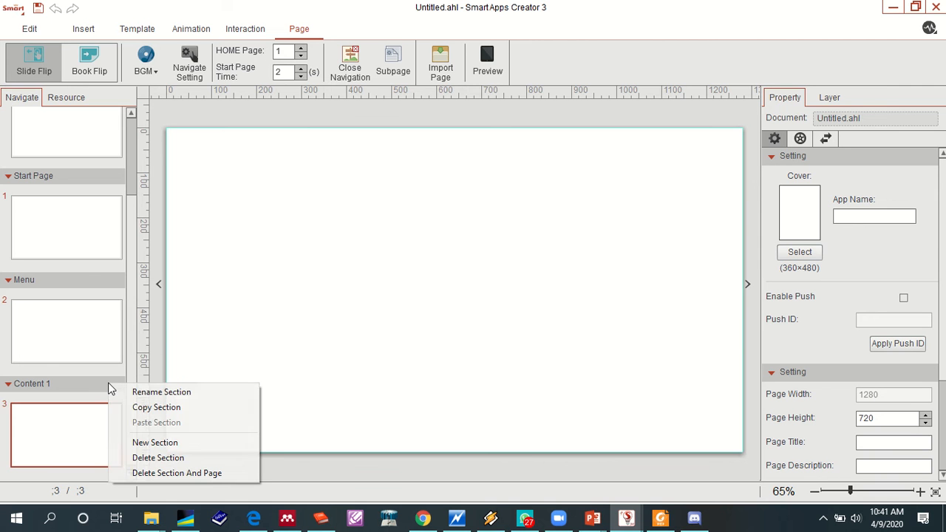
click(348, 308)
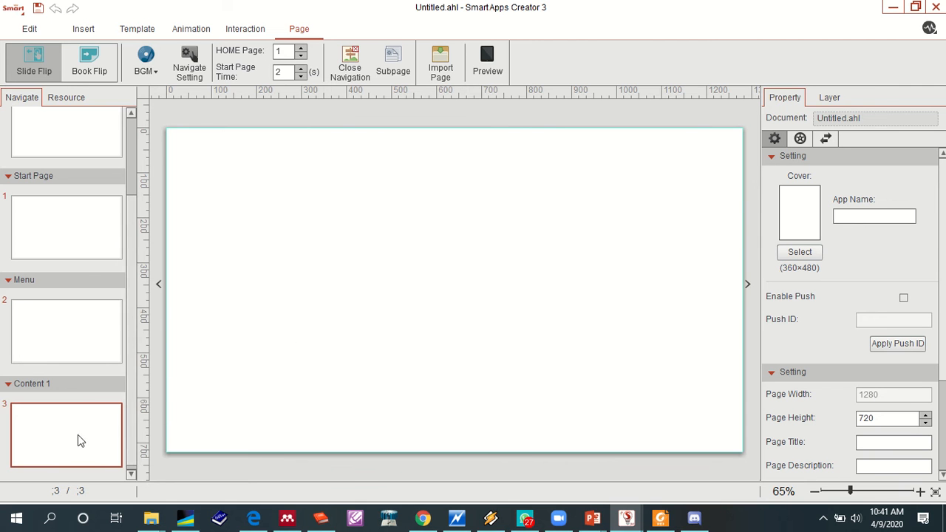
right_click(55, 441)
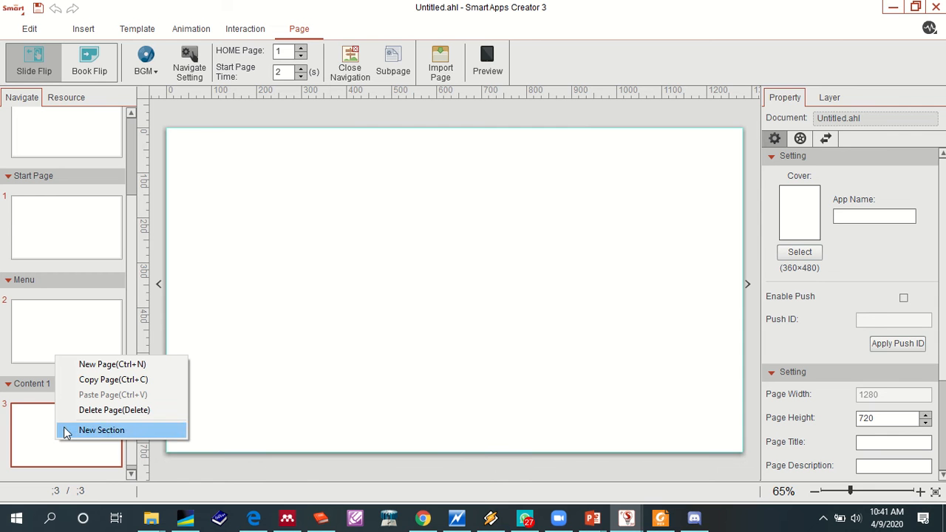
click(128, 364)
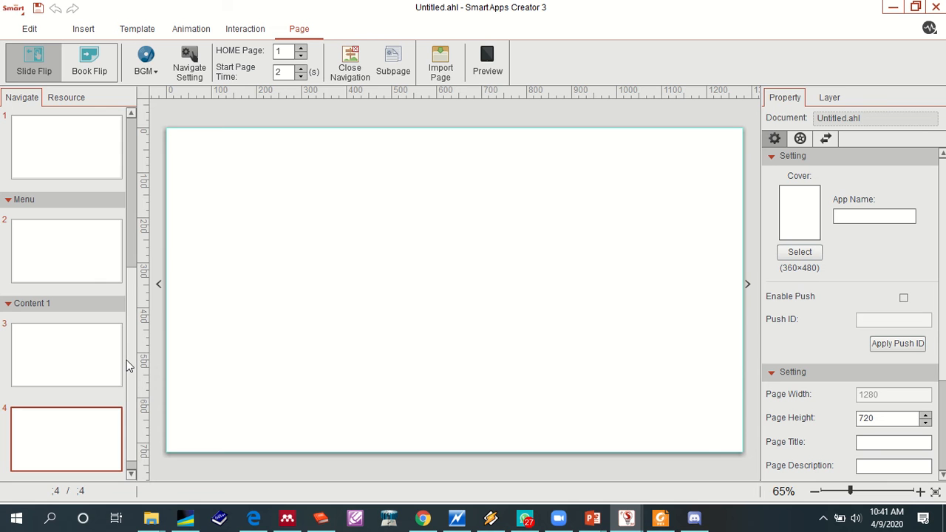
click(132, 475)
right_click(94, 455)
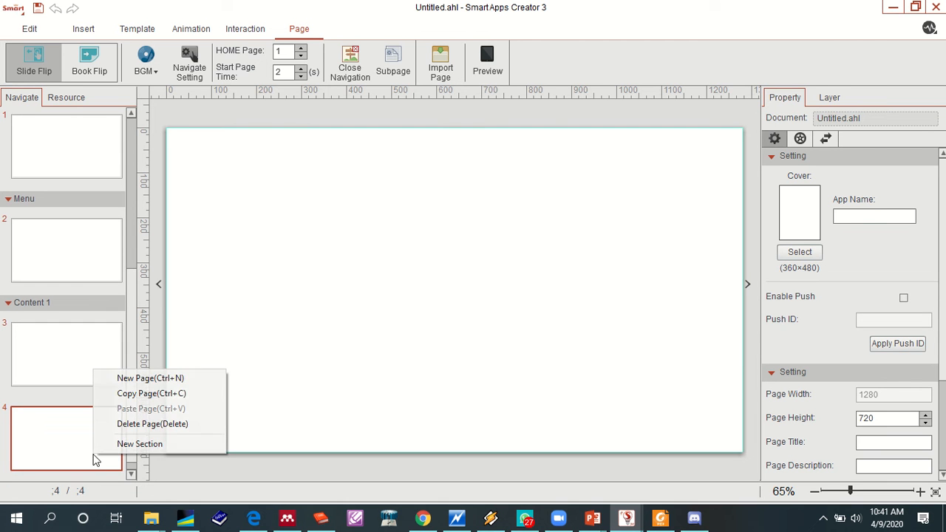
click(141, 379)
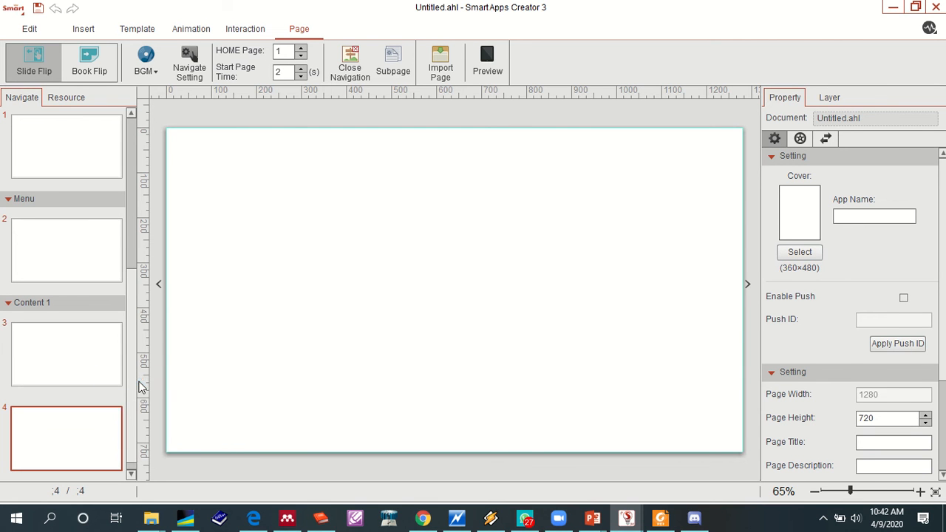
click(134, 478)
click(135, 479)
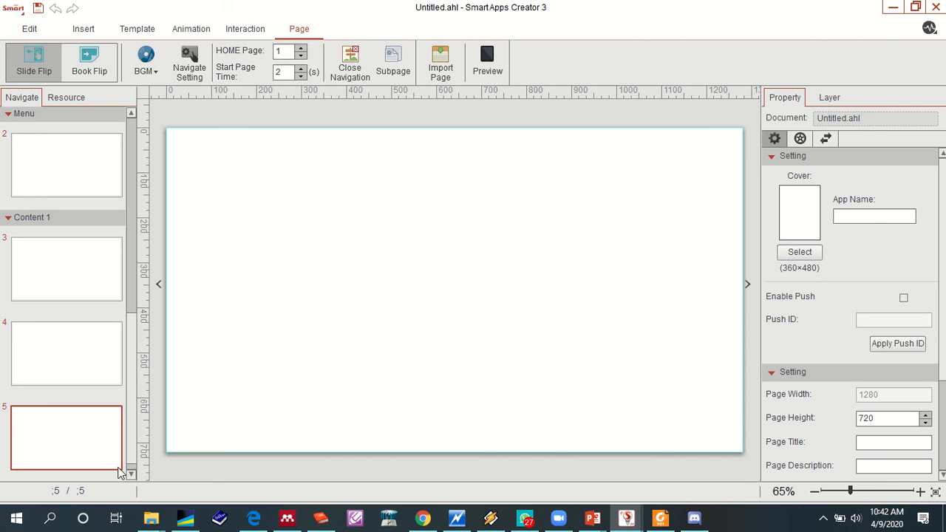
- Add a new section after the Content 1 section
right_click(105, 224)
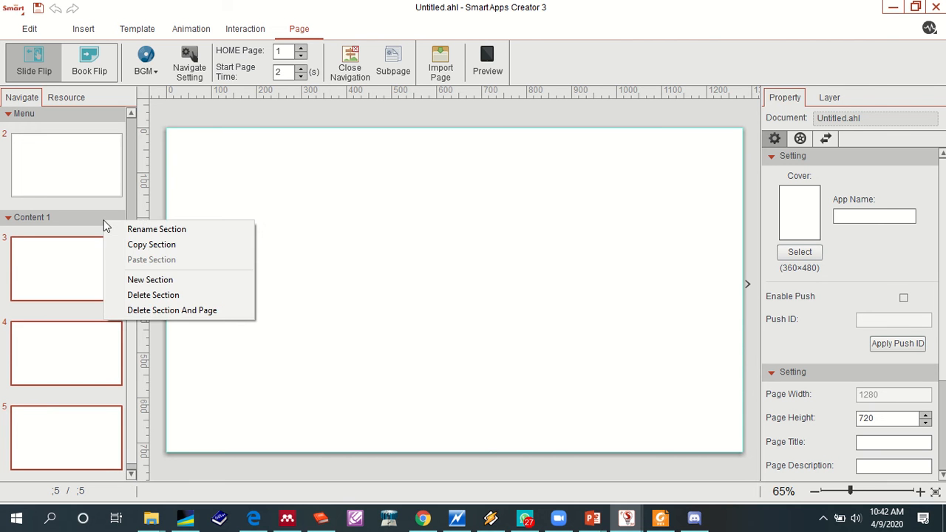
right_click(104, 220)
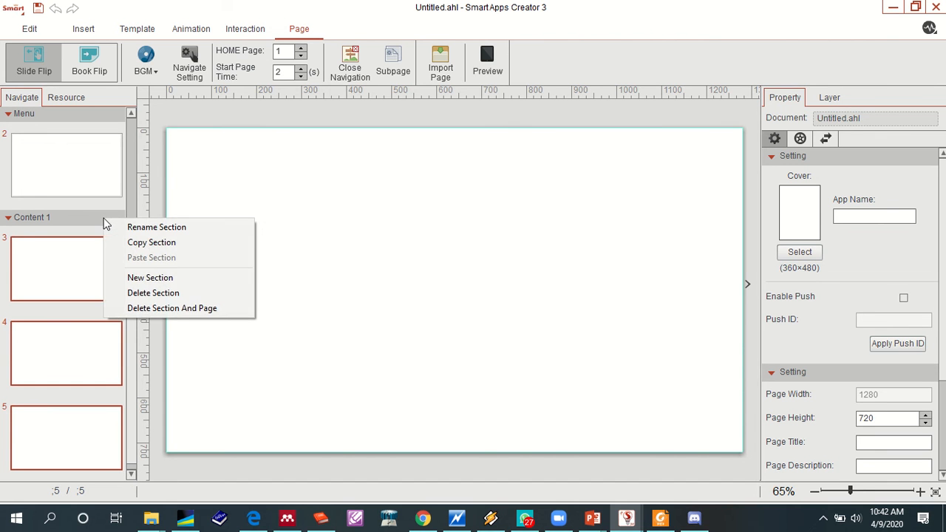
click(148, 279)
scroll(131, 286, up, 3)
scroll(59, 255, down, 3)
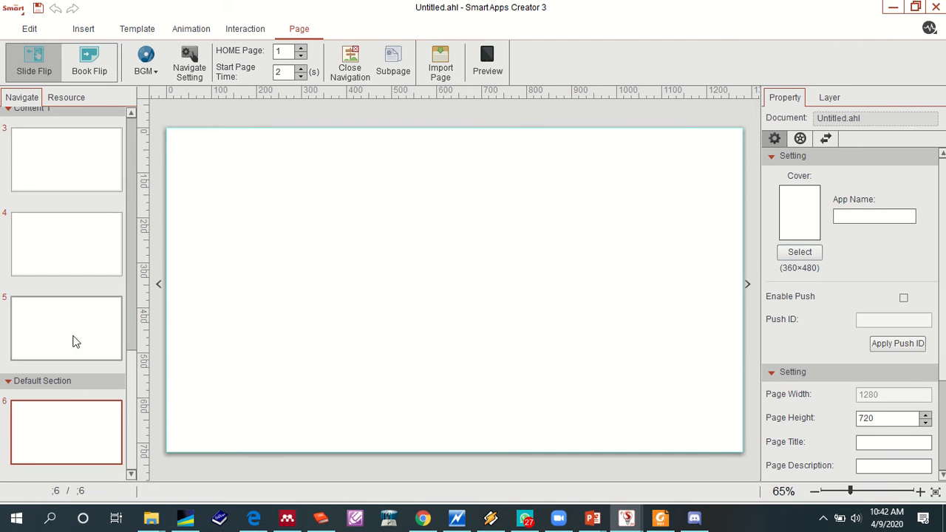
- Rename the default section containing page 6 as Content 2
right_click(71, 384)
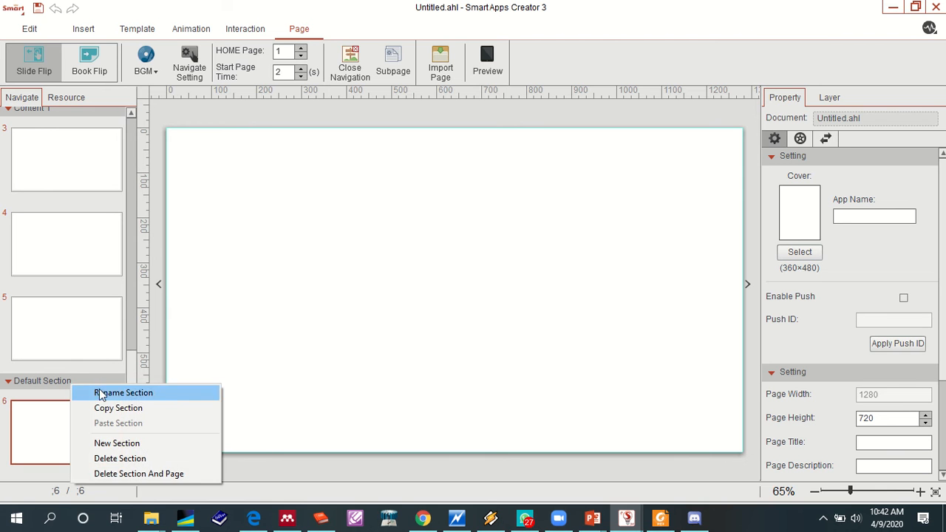
click(101, 392)
key(ctrl+a)
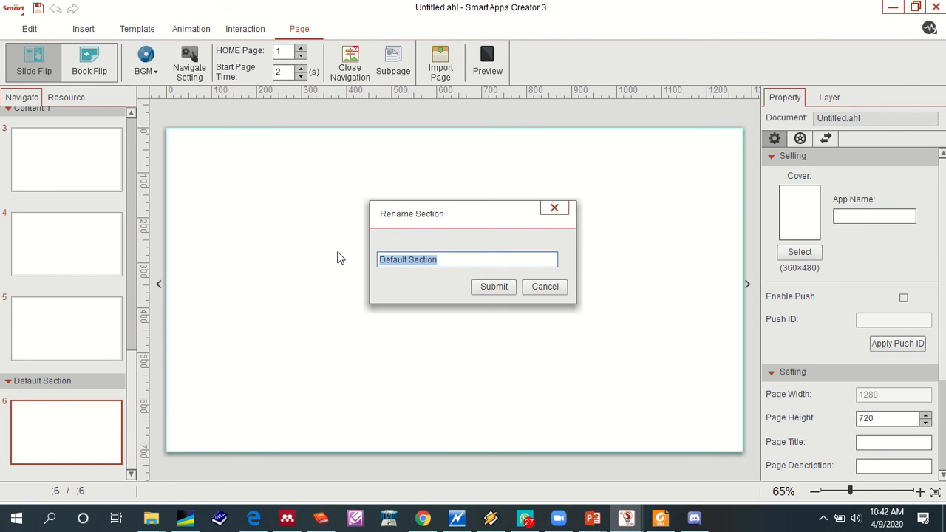
text(Content 2)
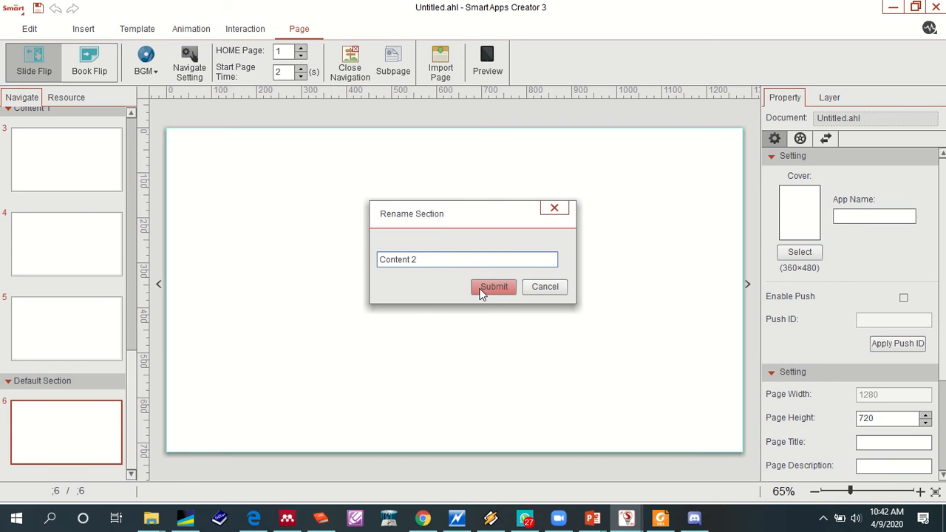
click(481, 293)
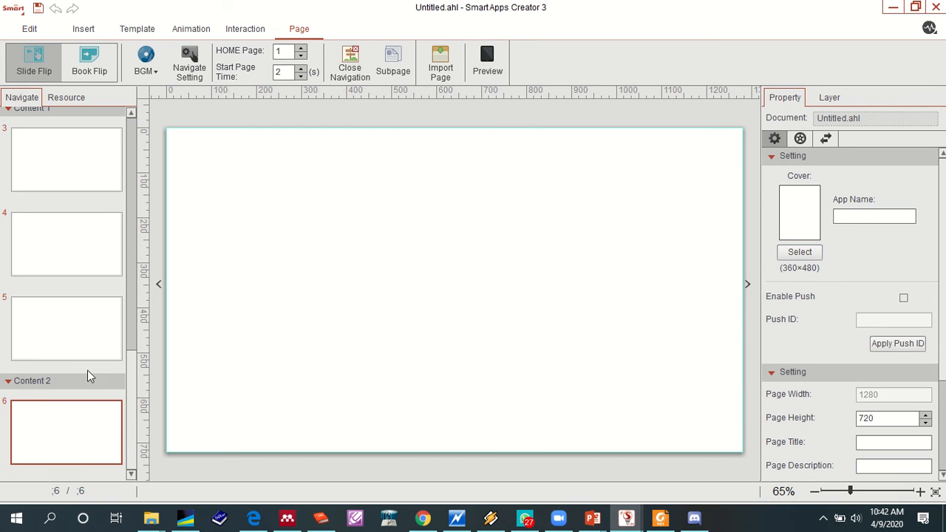
- Add a new page after page 6 in the Content 2 section
right_click(64, 436)
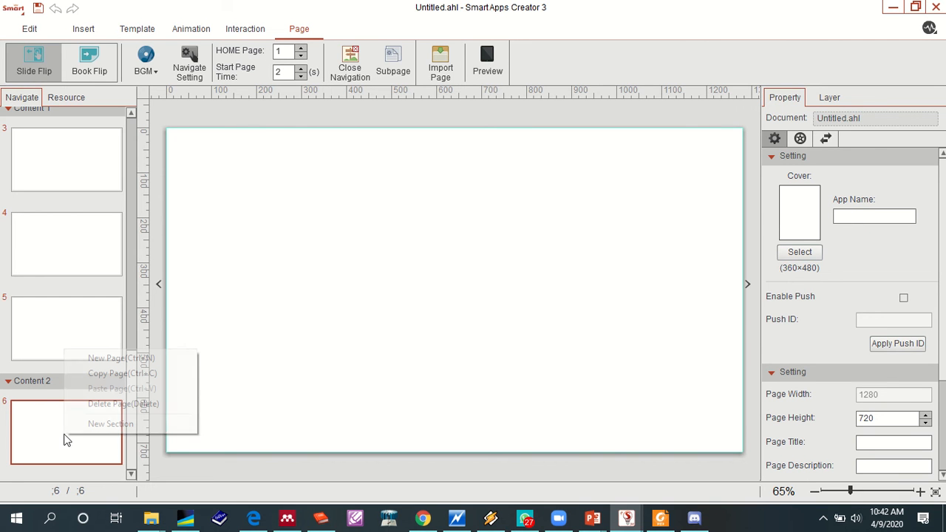
click(102, 359)
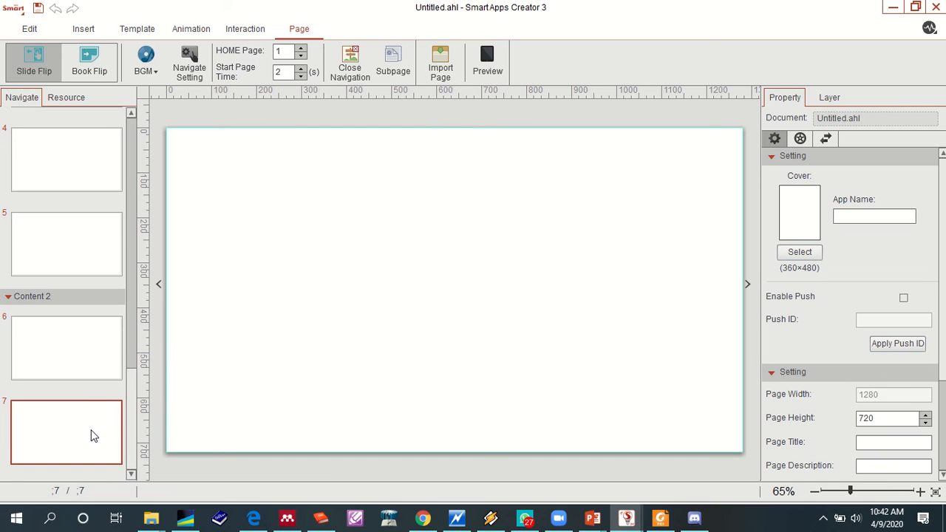
- Add a new page after page 7 in the Content 2 section
right_click(91, 433)
click(119, 357)
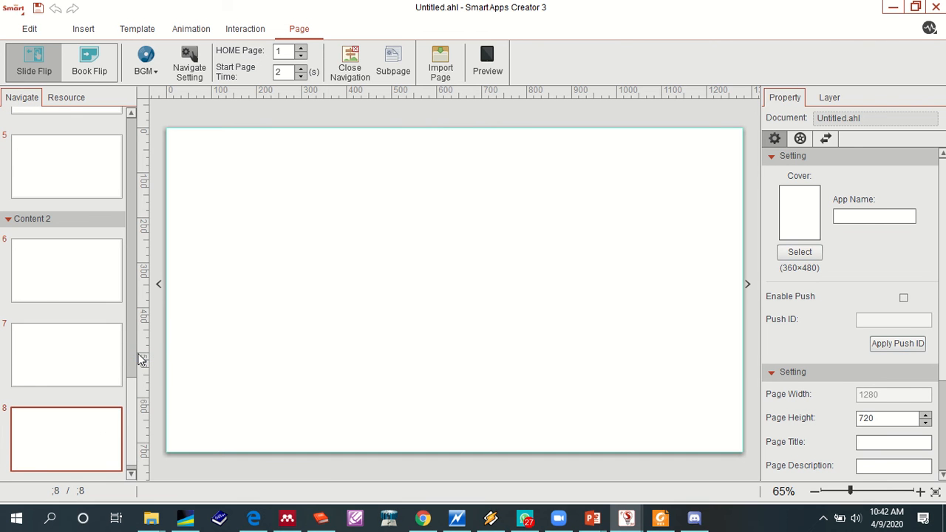
right_click(42, 279)
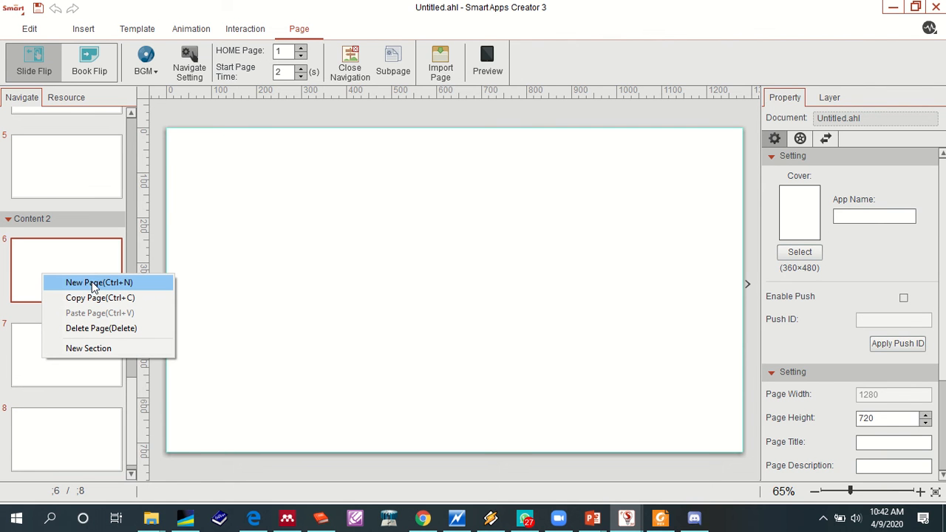
click(250, 257)
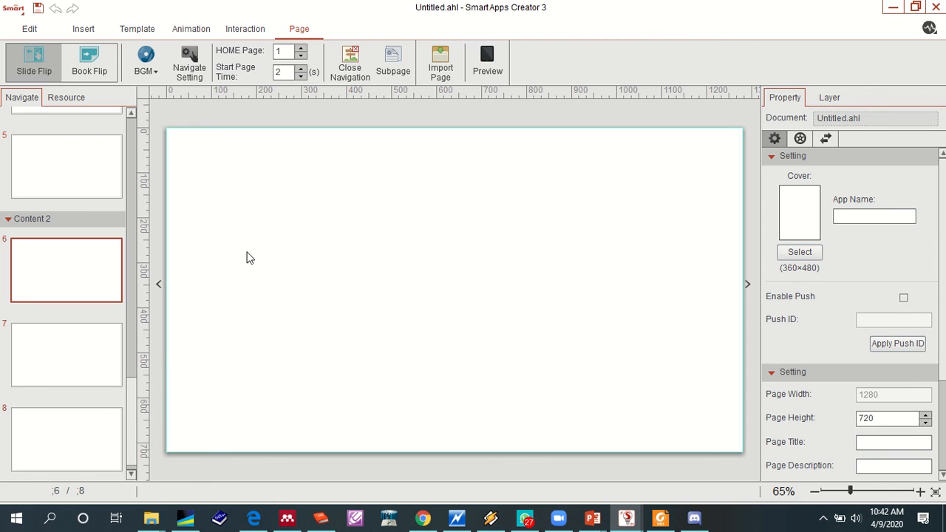
click(132, 475)
click(132, 475)
click(132, 475)
click(132, 475)
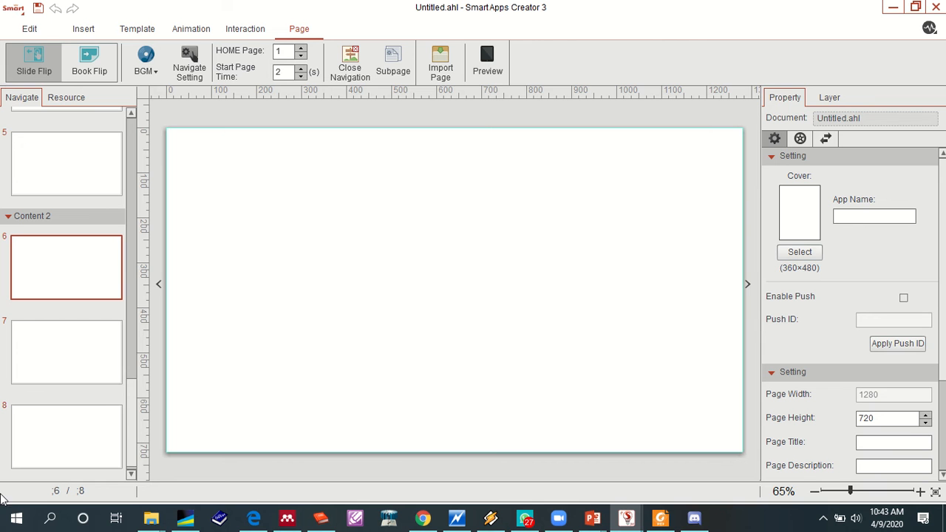
- Add a new section after the Content 2 section
click(130, 474)
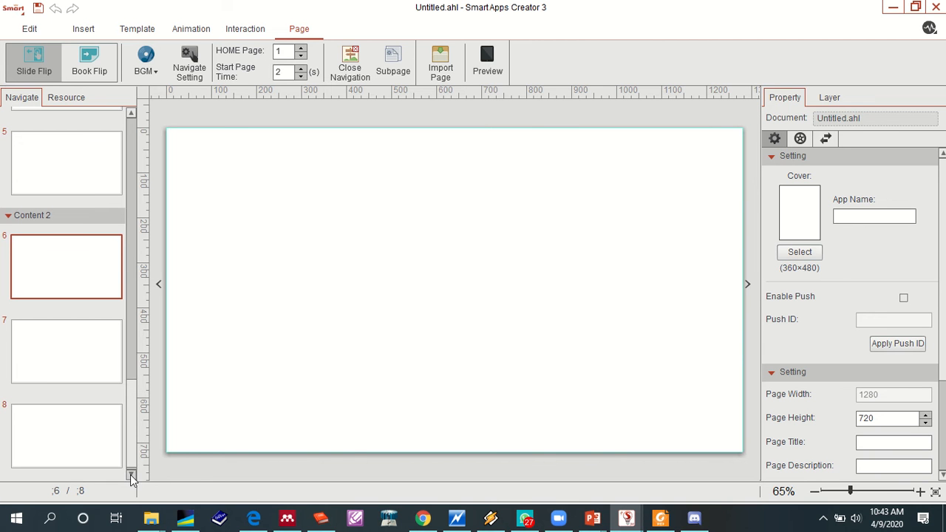
right_click(97, 217)
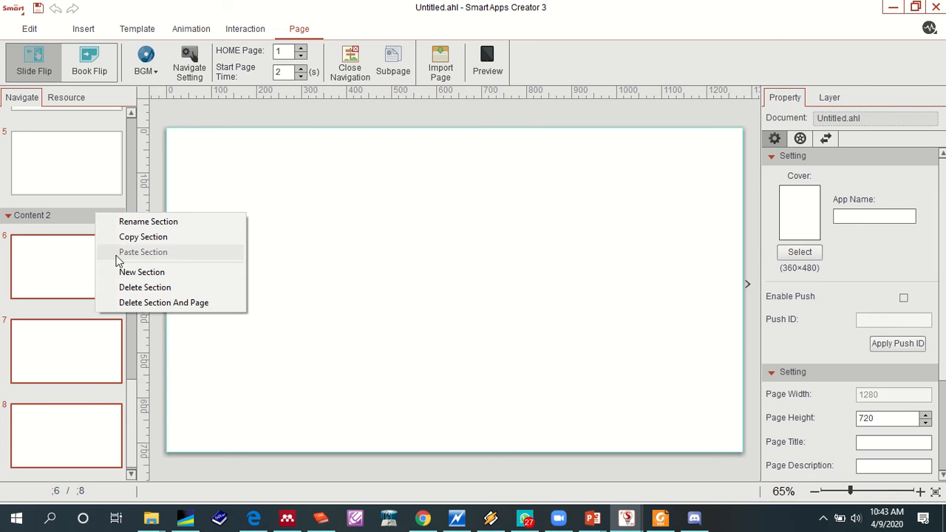
right_click(54, 216)
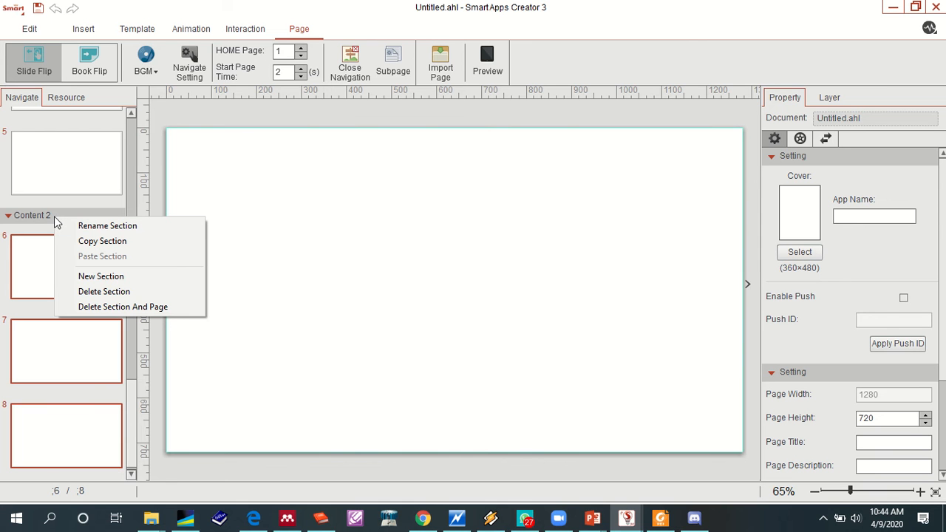
click(102, 280)
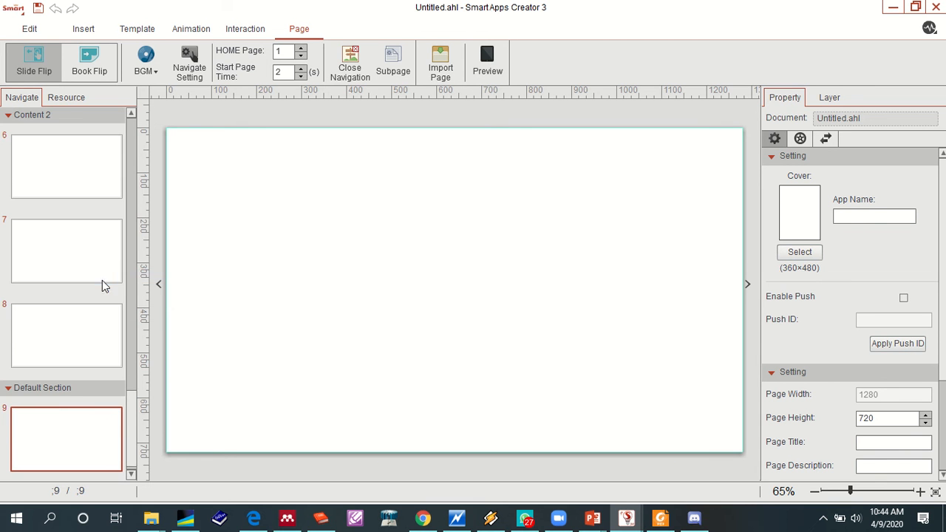
- Rename the default section containing page 9 as Developer
right_click(63, 389)
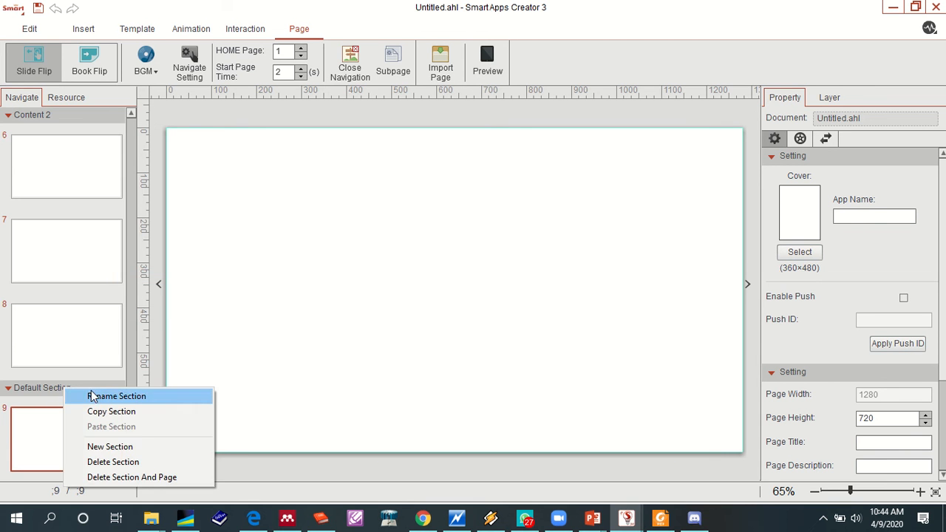
click(95, 395)
drag(470, 264, 317, 257)
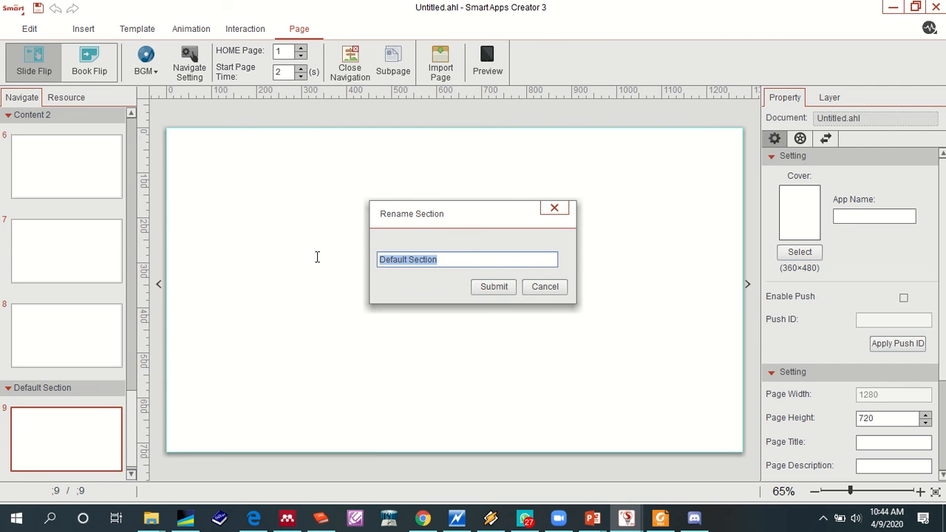
text(Developer)
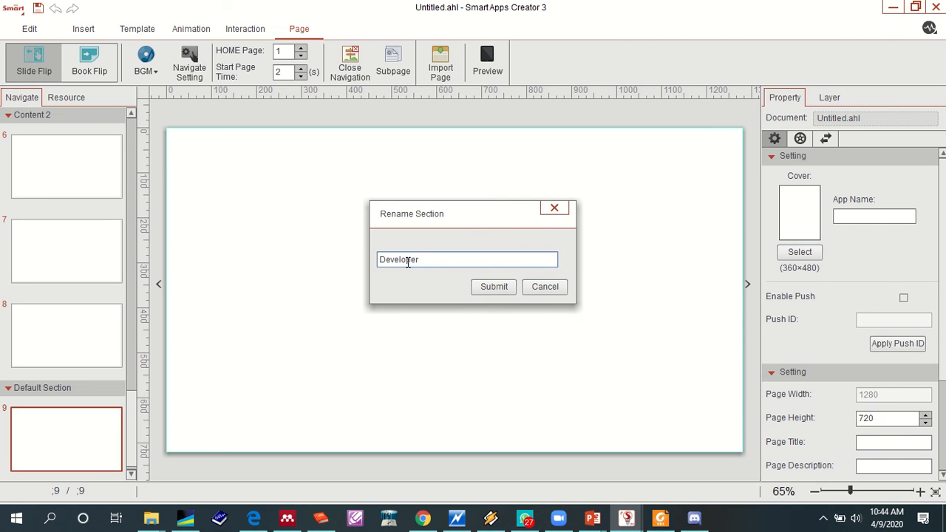
click(493, 290)
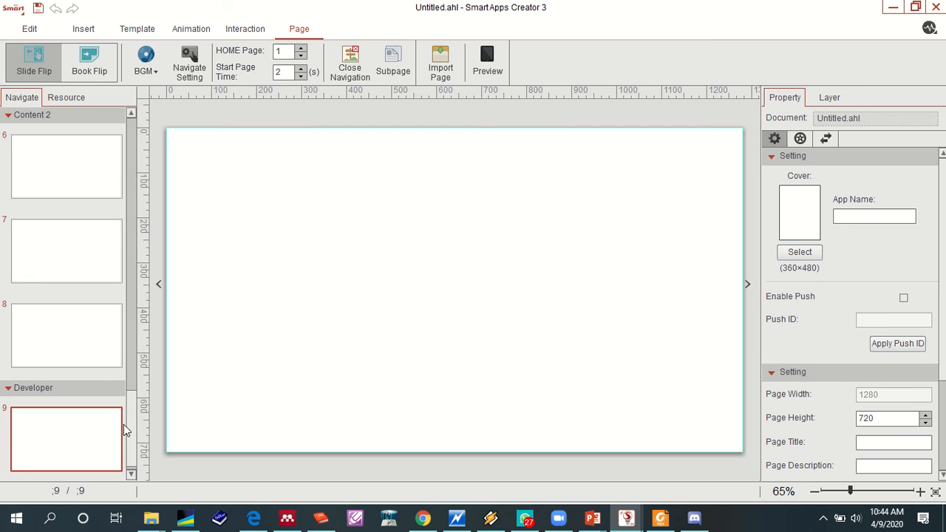
- Start inserting an image on the unnumbered Start Page above page 1 and go to the Pictures folder
scroll(115, 372, up, 10)
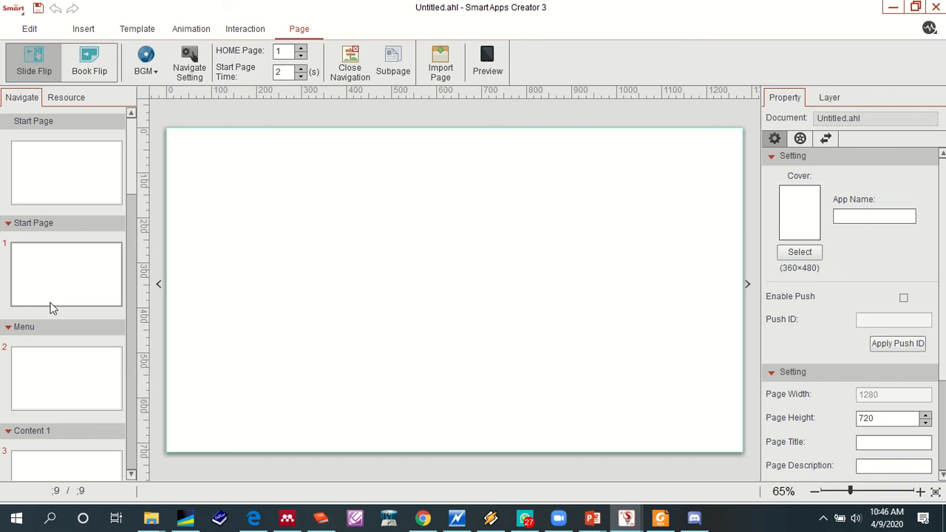
click(57, 178)
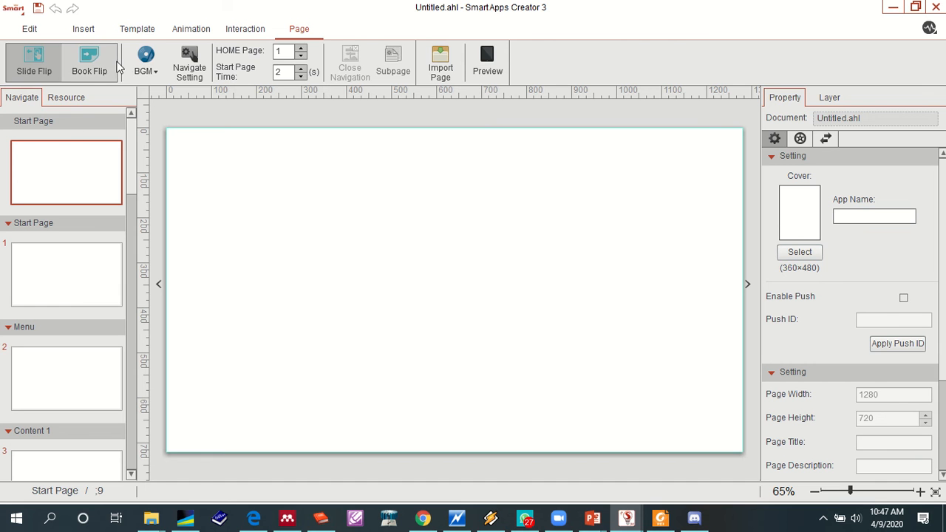
click(87, 29)
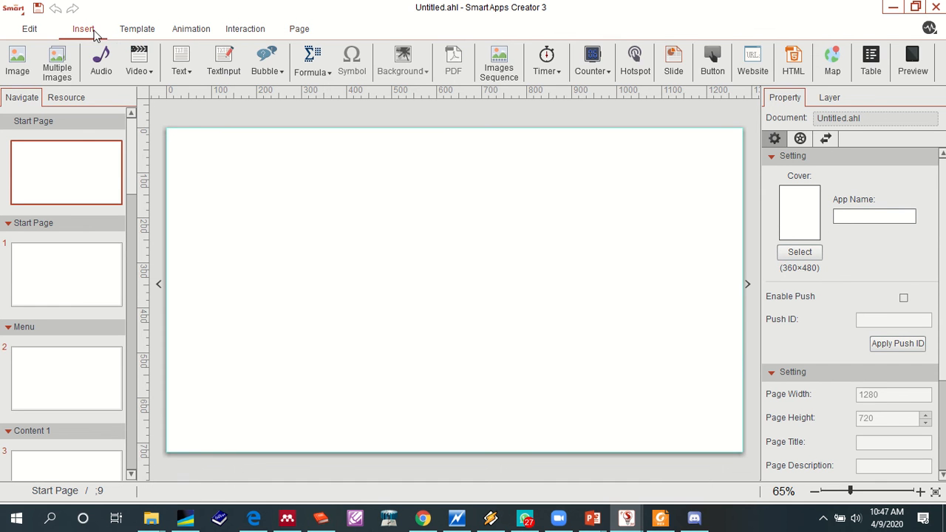
click(22, 72)
click(22, 72)
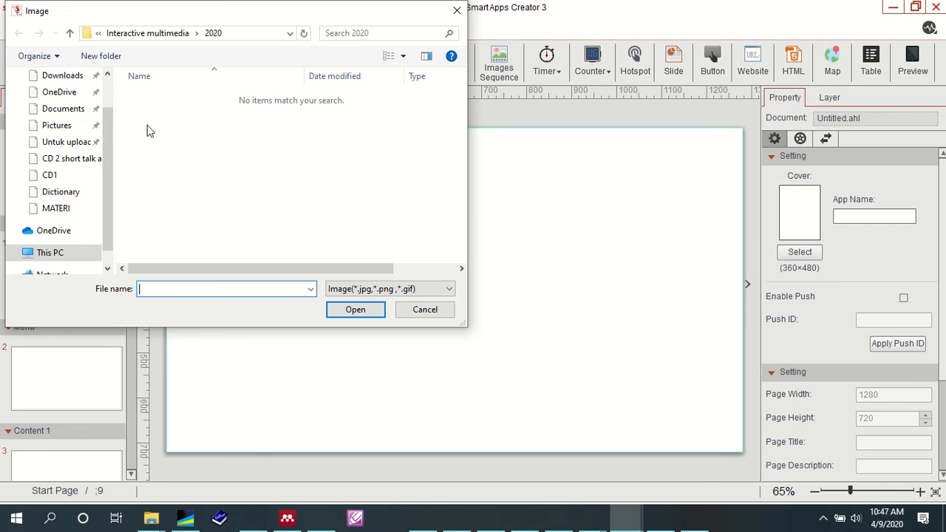
scroll(103, 167, down, 3)
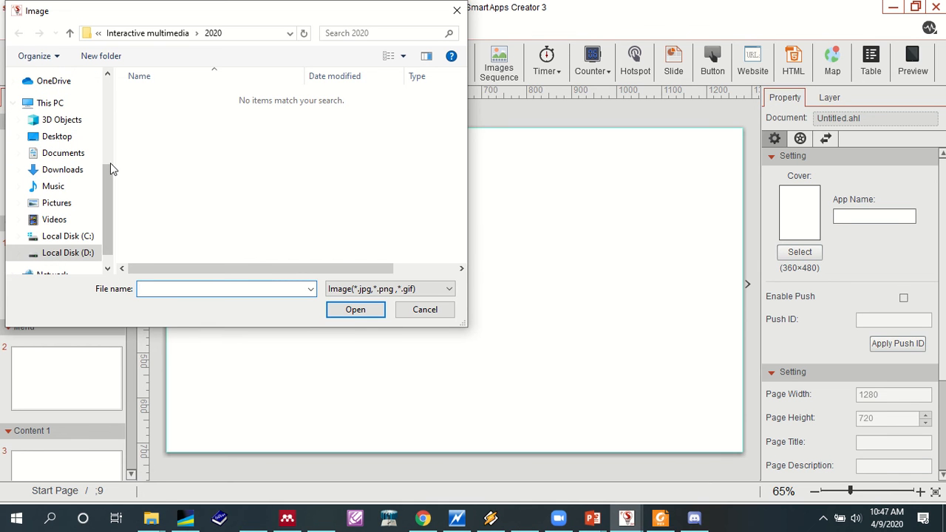
scroll(112, 170, up, 1)
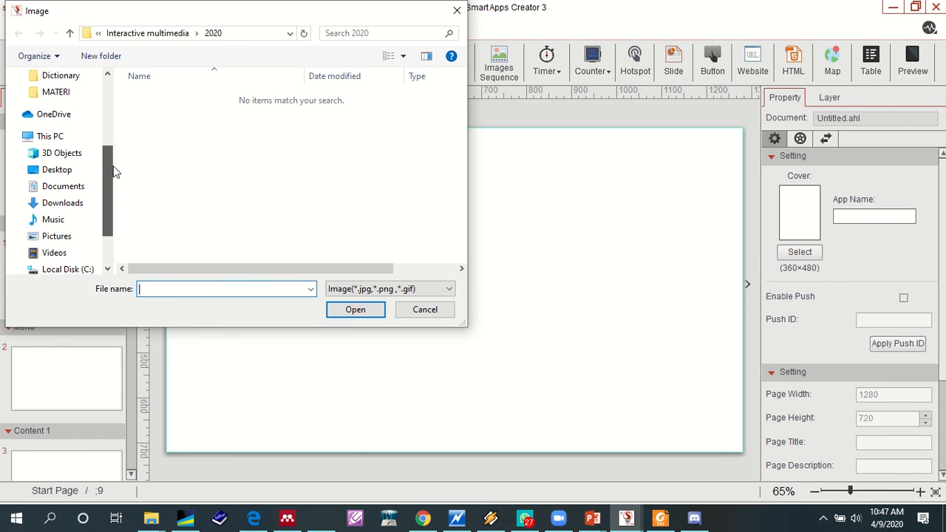
click(64, 242)
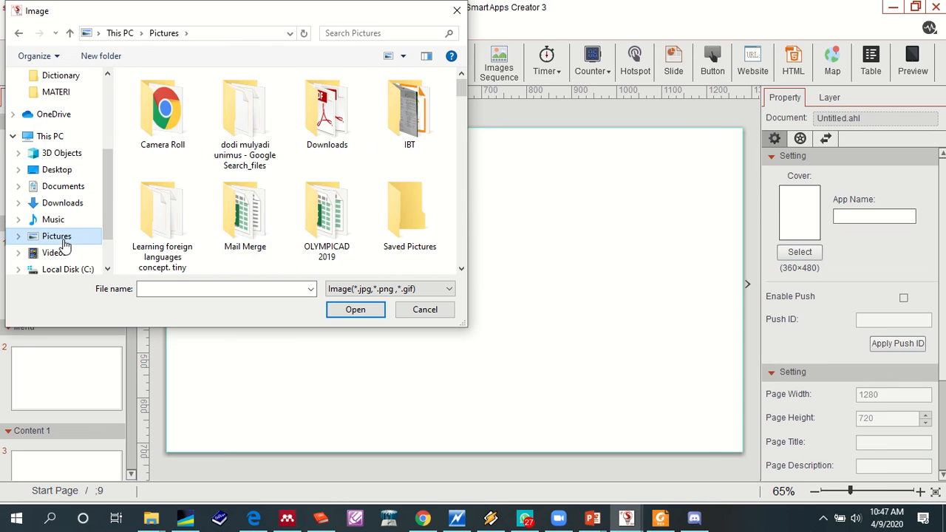
- Insert the blue_abstract_background image from the Pictures folder onto the Start Page
scroll(463, 115, down, 10)
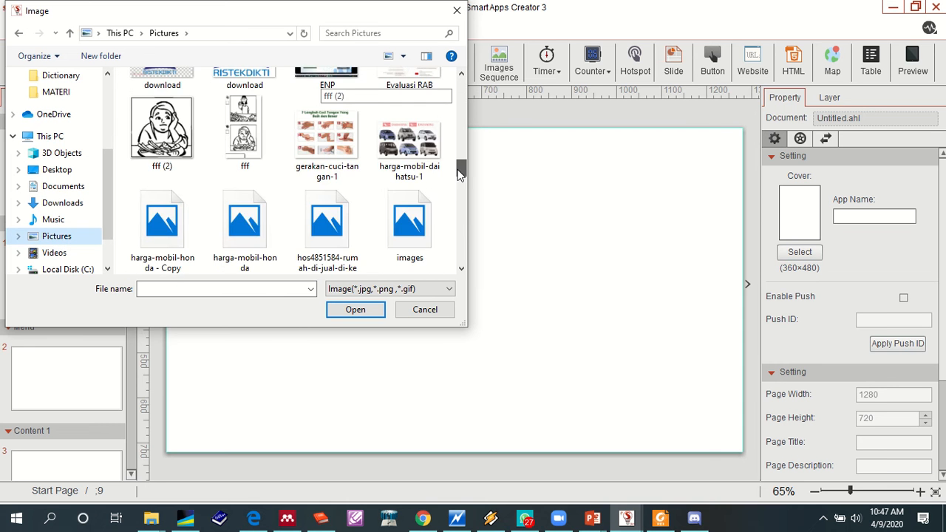
drag(458, 191, 481, 84)
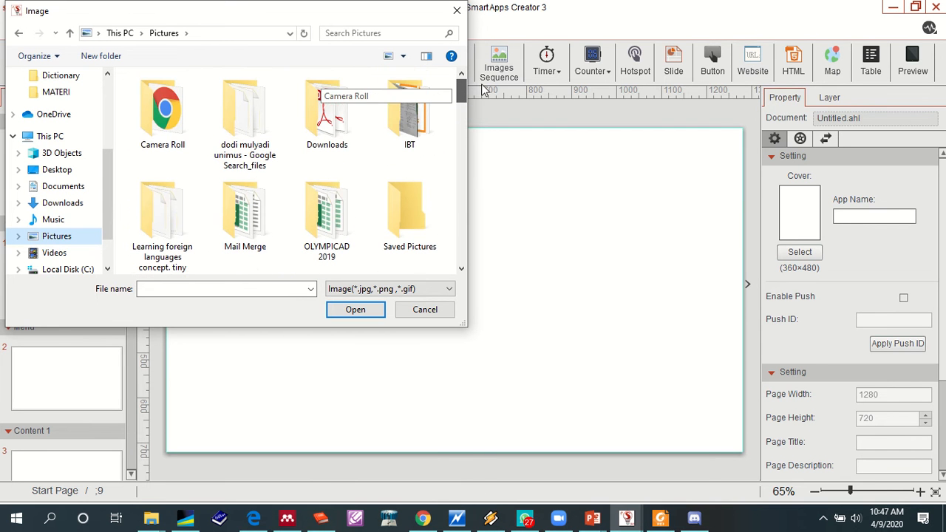
scroll(368, 200, down, 4)
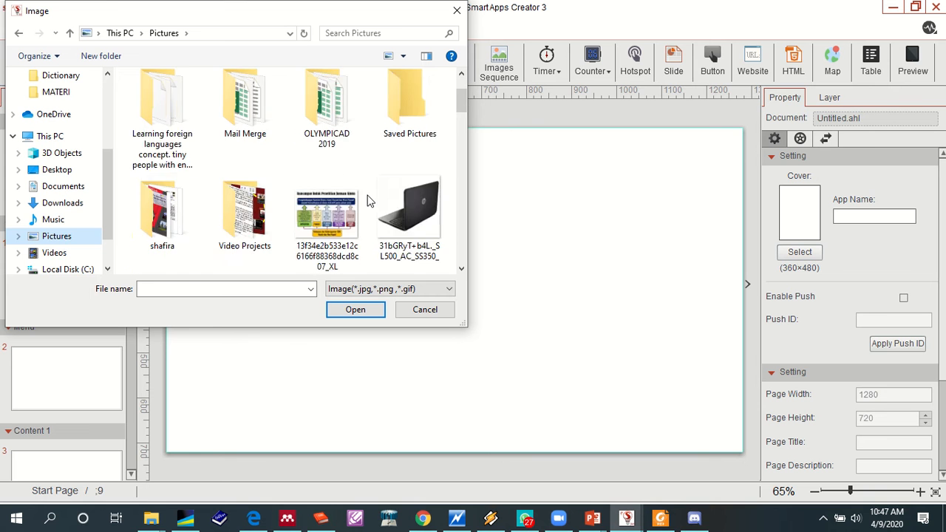
scroll(367, 205, down, 3)
scroll(367, 205, up, 2)
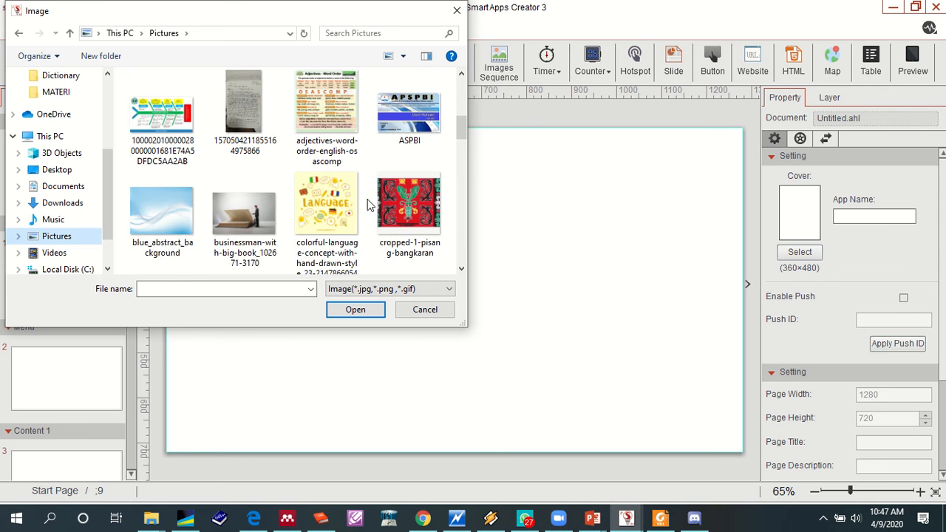
click(167, 222)
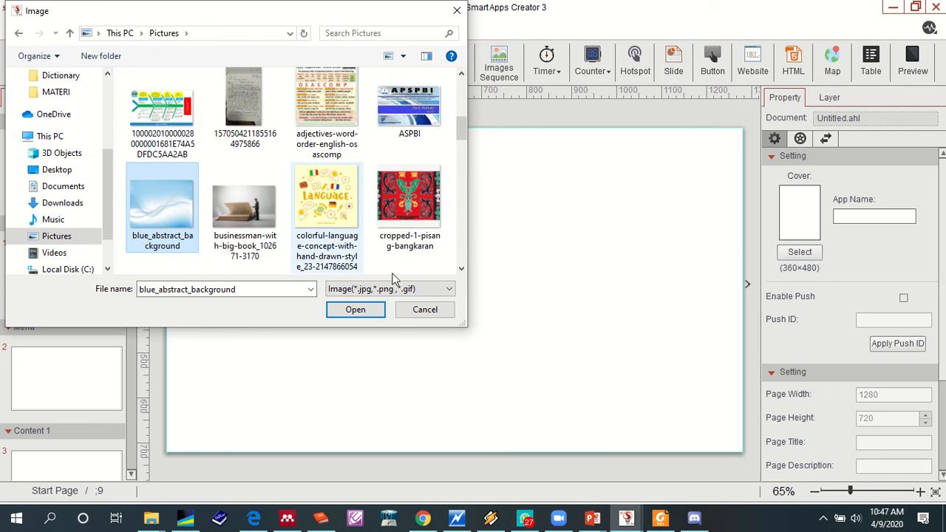
click(356, 310)
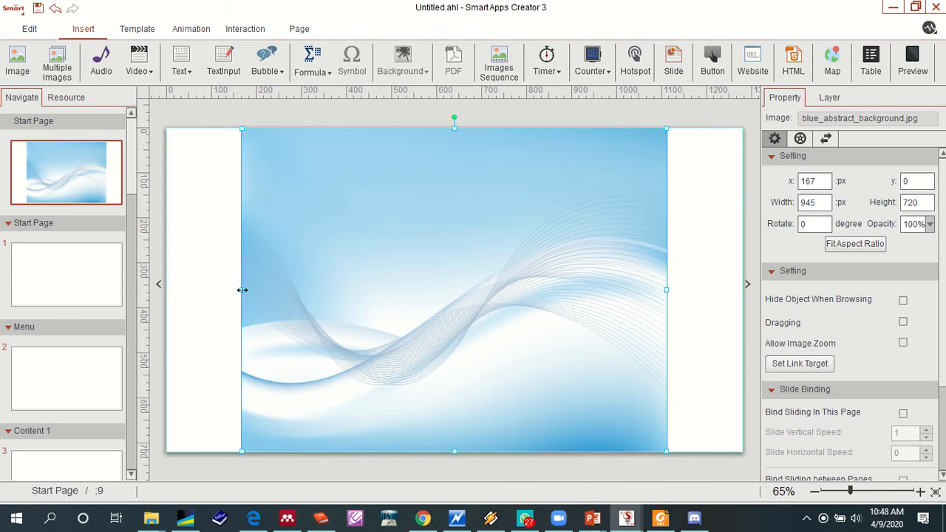
- Stretch the background image sideways to cover the whole Start Page, about 1293 px wide, and deselect it
drag(242, 289, 167, 291)
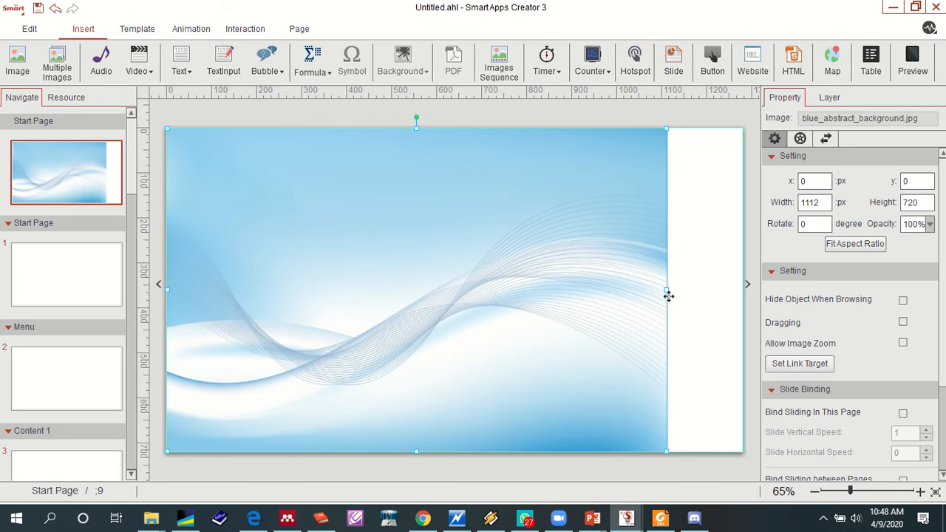
drag(667, 292, 745, 284)
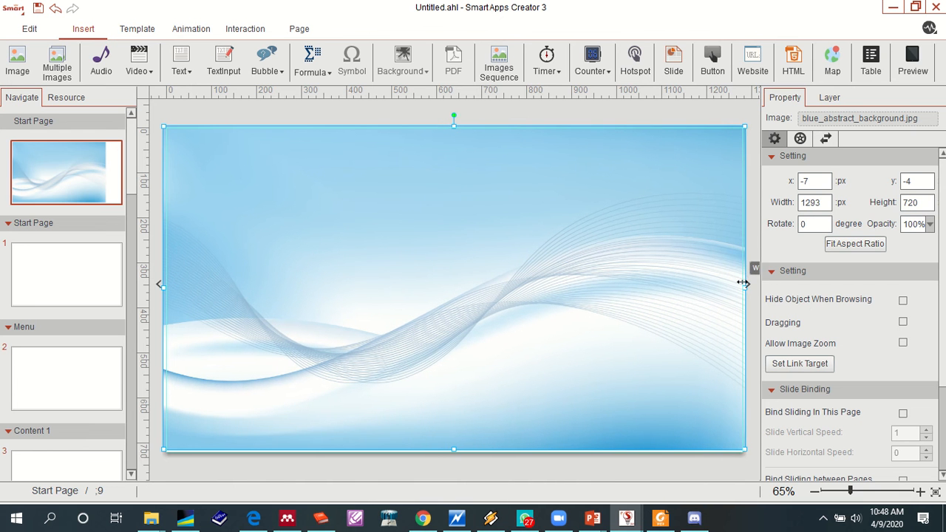
click(518, 110)
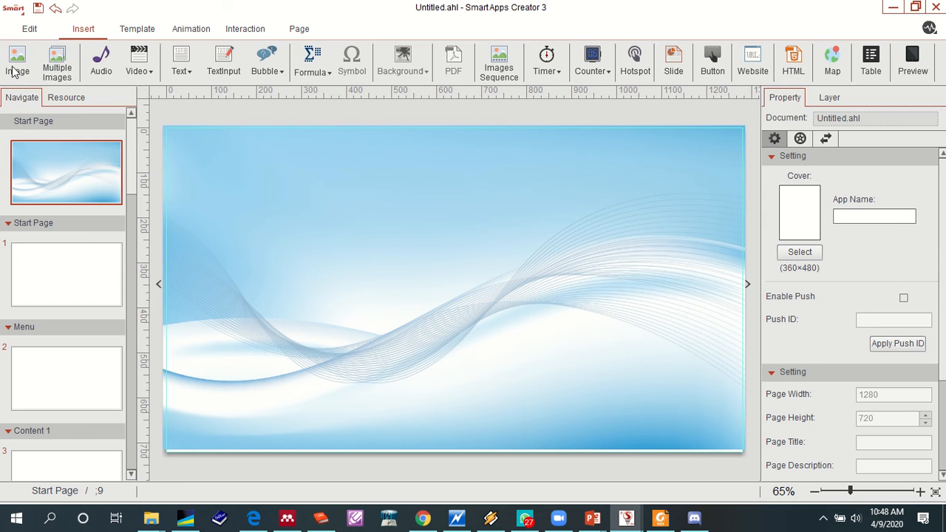
click(55, 58)
click(452, 9)
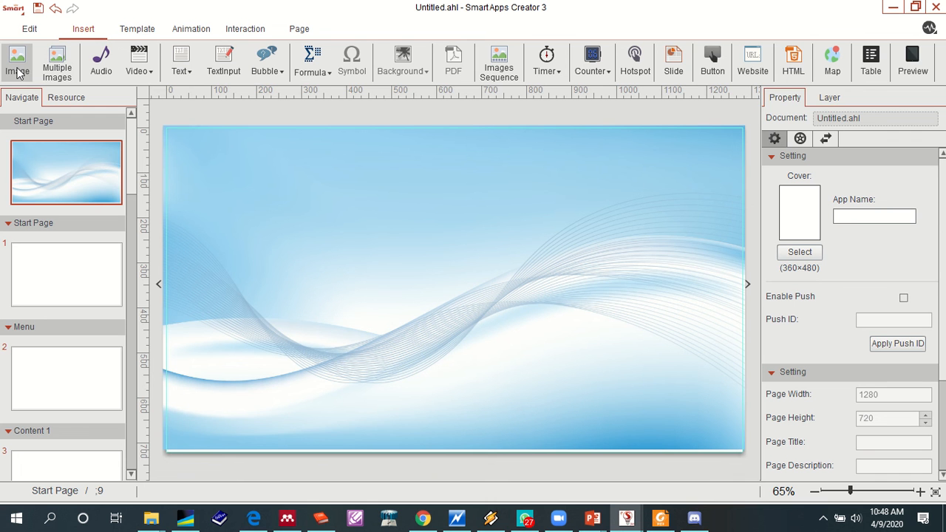
click(17, 71)
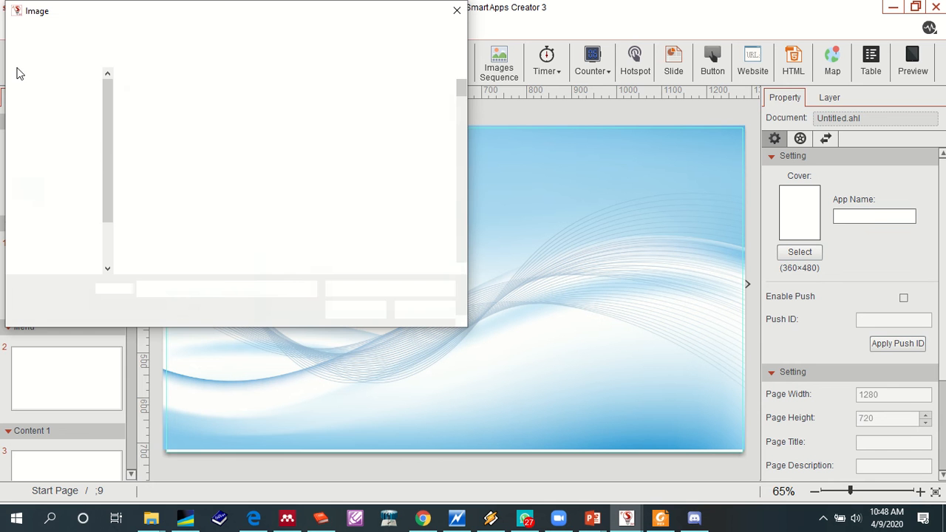
drag(461, 87, 462, 179)
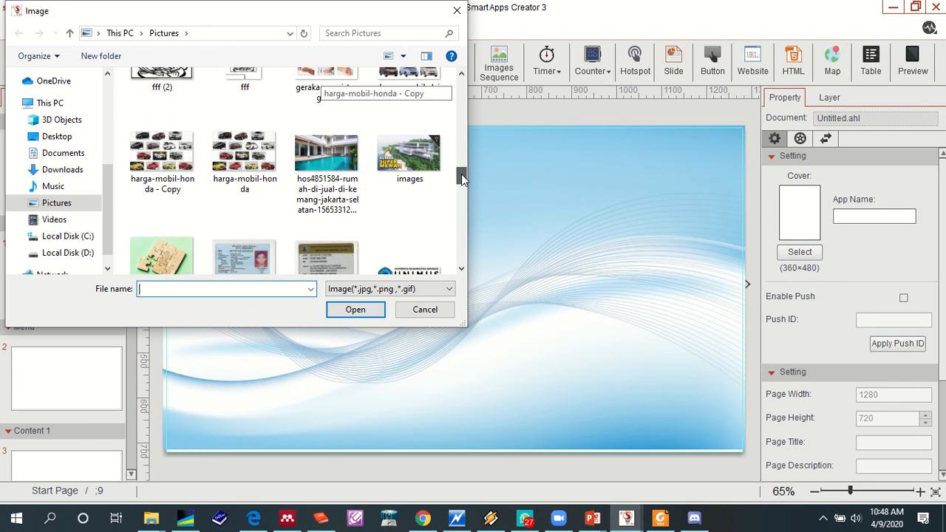
drag(461, 173, 461, 242)
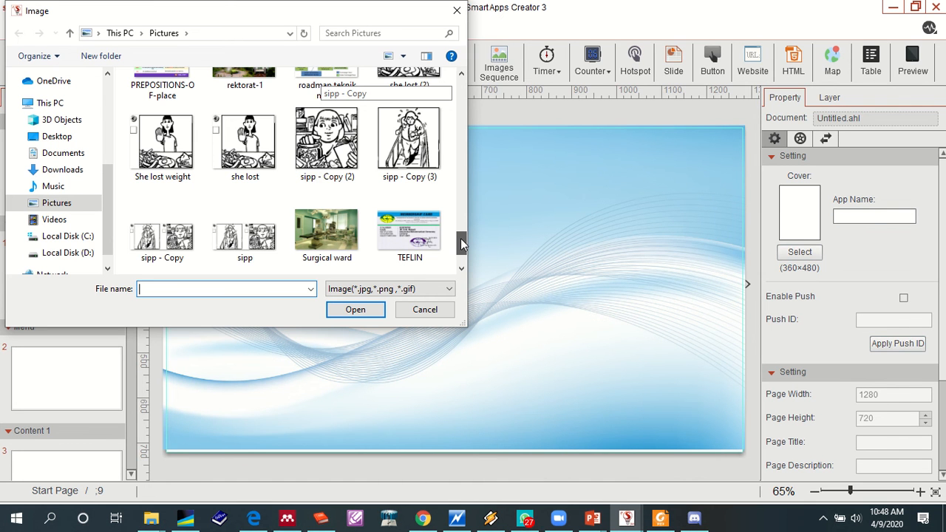
drag(462, 242, 478, 123)
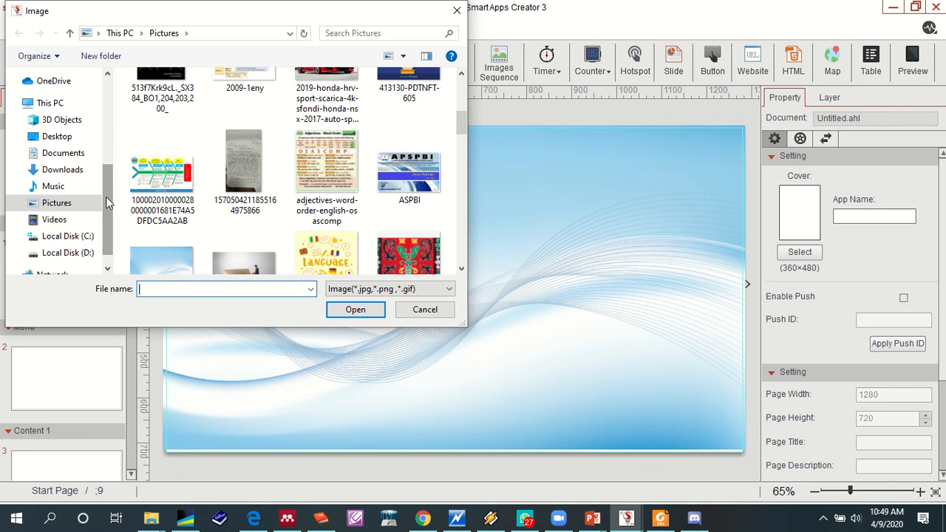
scroll(148, 205, down, 2)
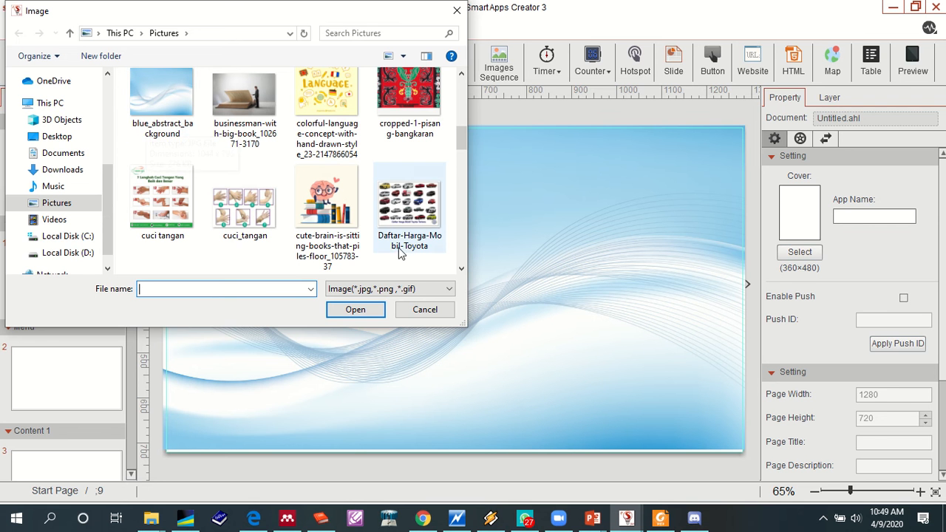
click(426, 309)
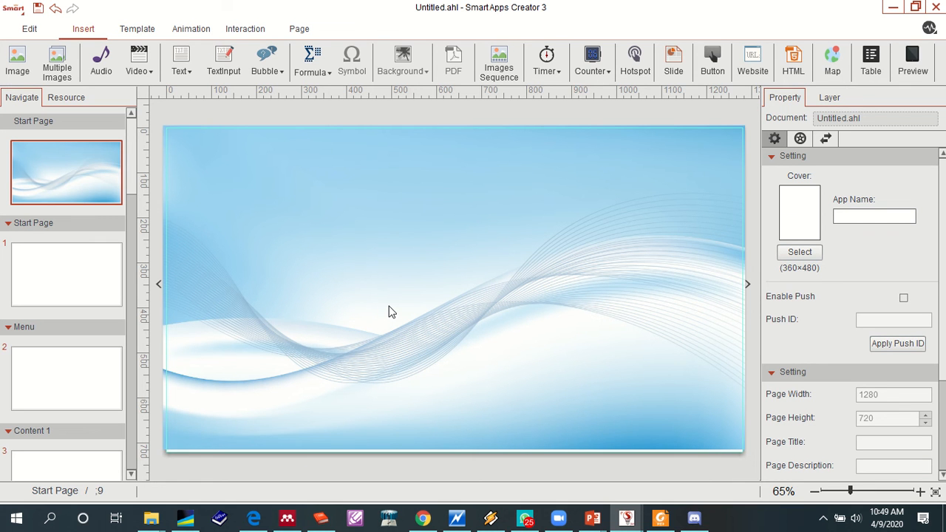
- Set the blue_abstract_background image from the Pictures folder as the background of page 1 in the Start Page section
click(374, 310)
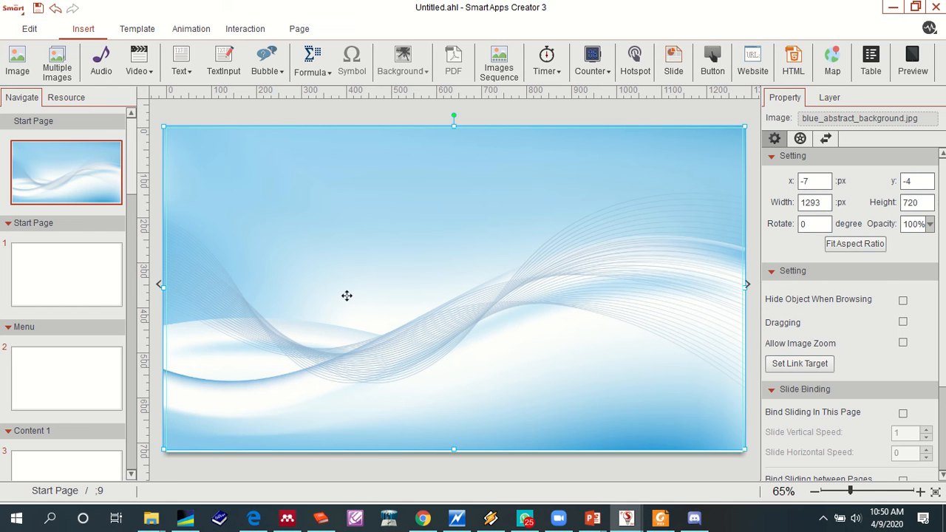
click(81, 269)
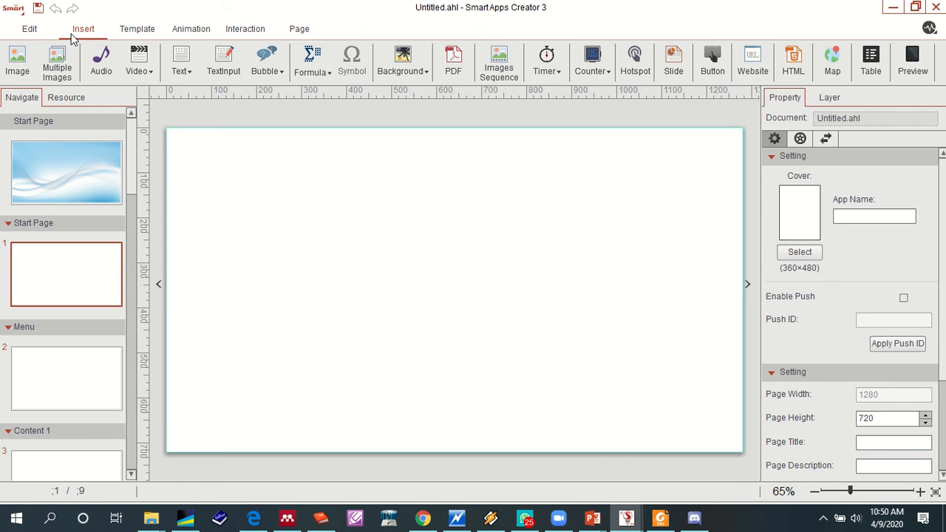
click(426, 74)
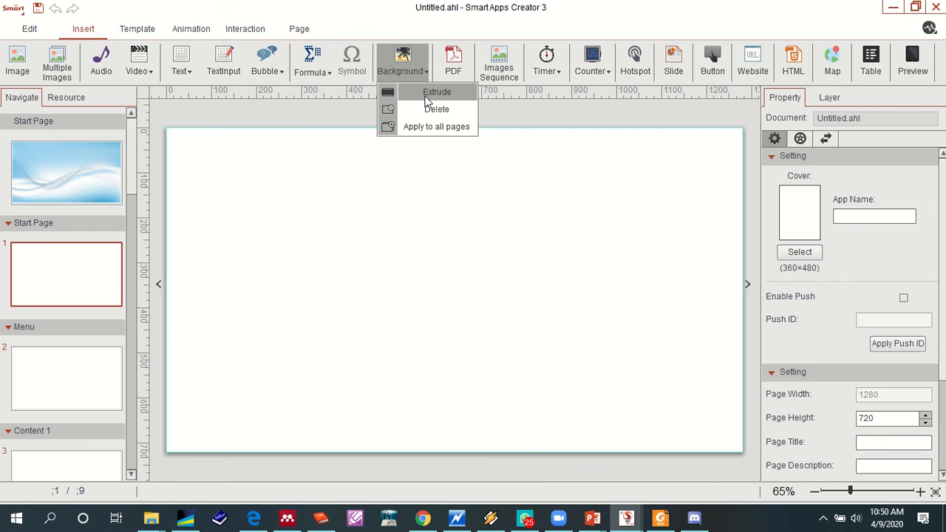
click(426, 98)
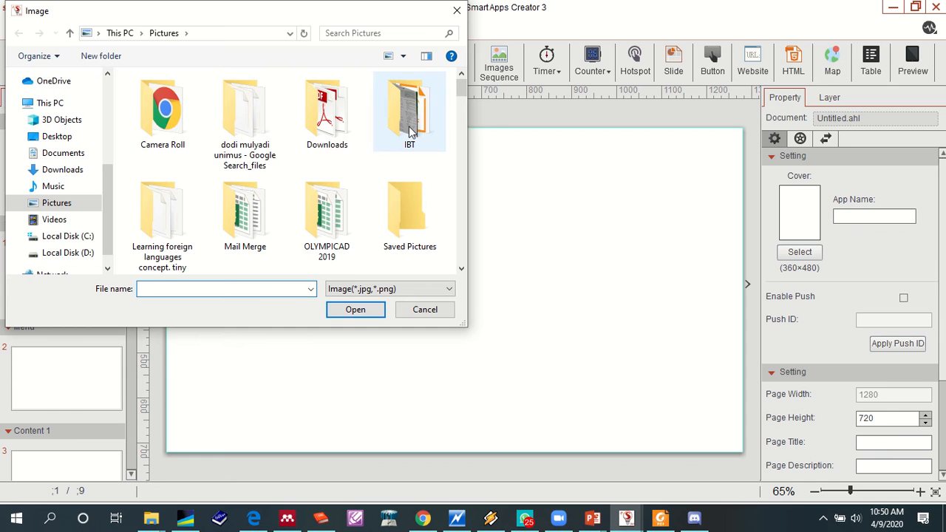
drag(461, 86, 459, 129)
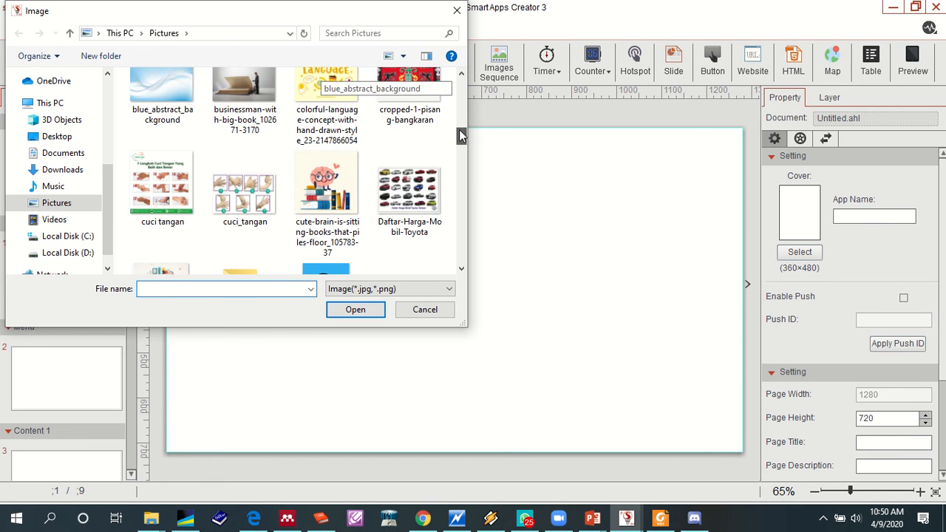
click(175, 110)
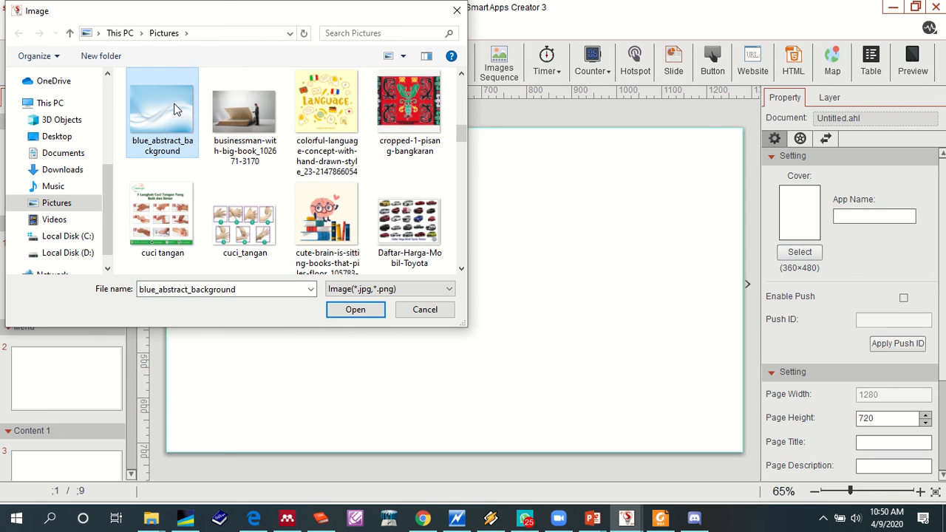
click(355, 311)
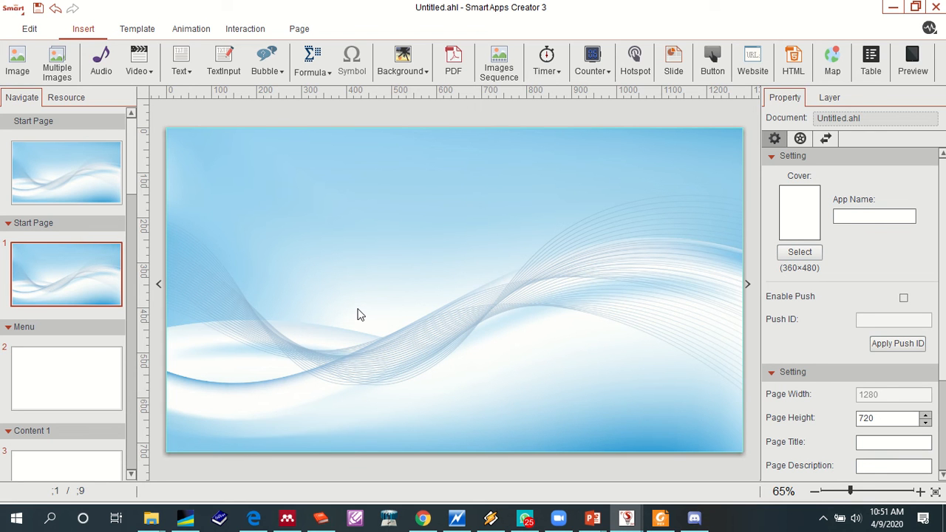
- Apply page 1's background to all pages of the project
click(417, 68)
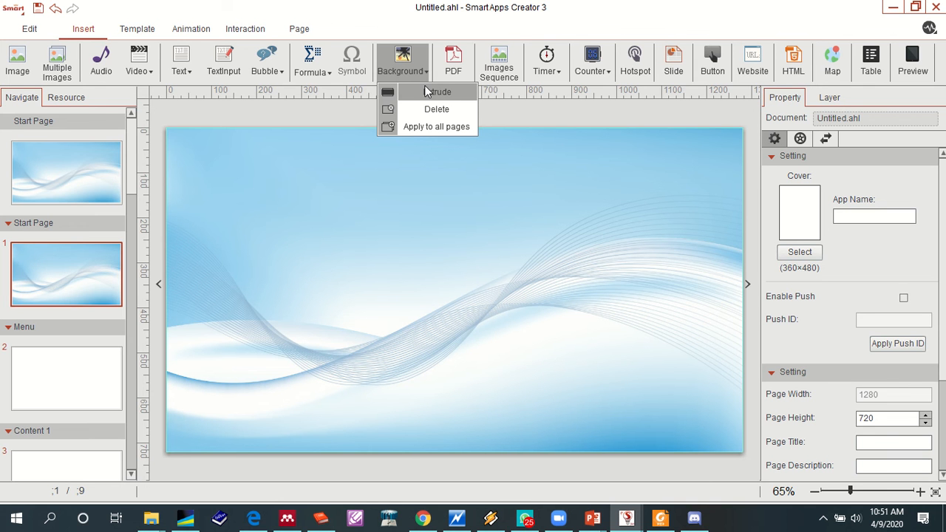
click(417, 126)
click(497, 285)
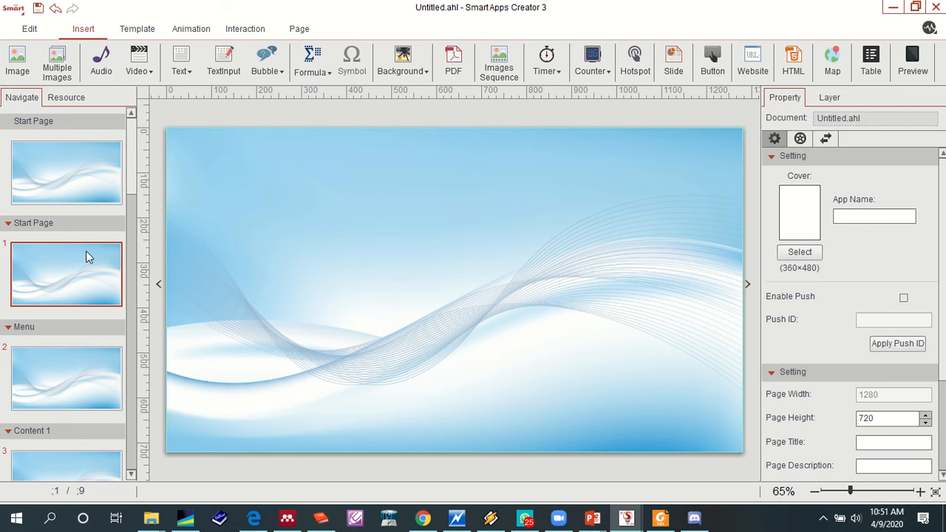
click(417, 72)
click(435, 92)
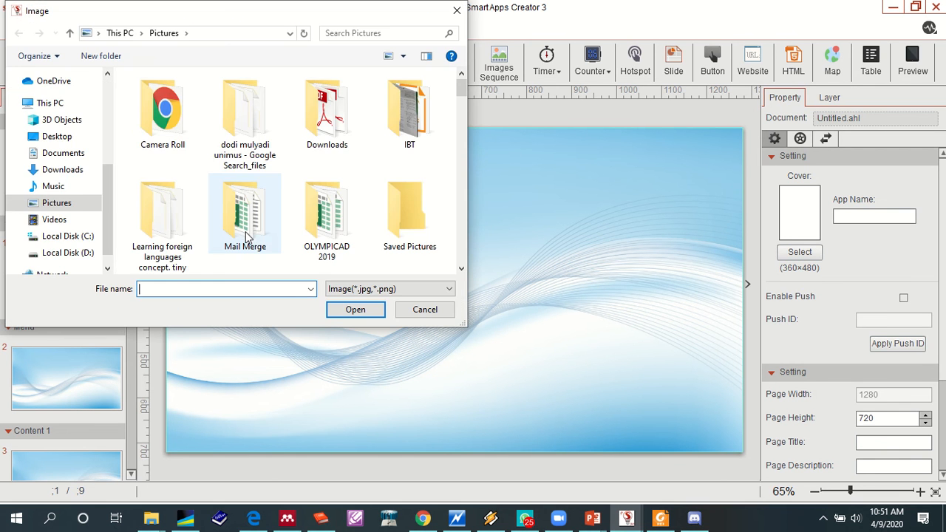
scroll(231, 229, down, 2)
scroll(231, 228, down, 3)
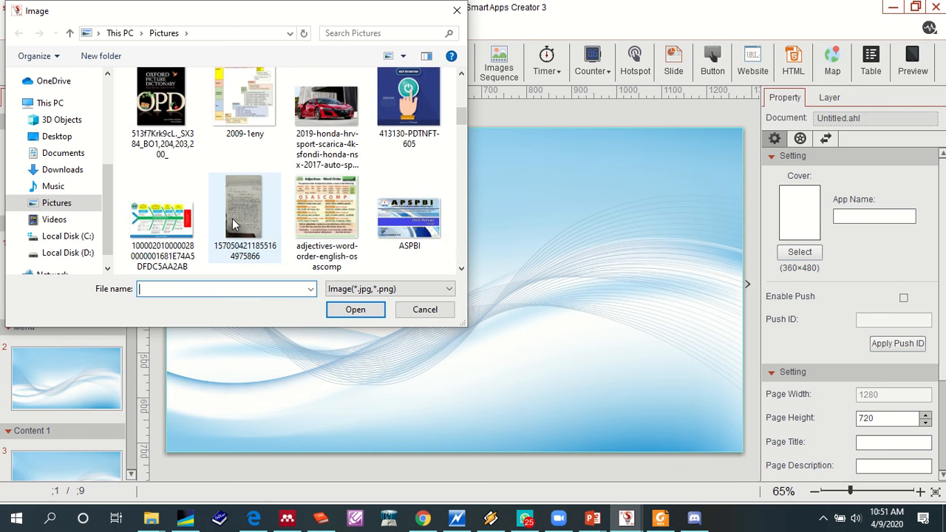
scroll(233, 223, up, 2)
scroll(233, 223, up, 3)
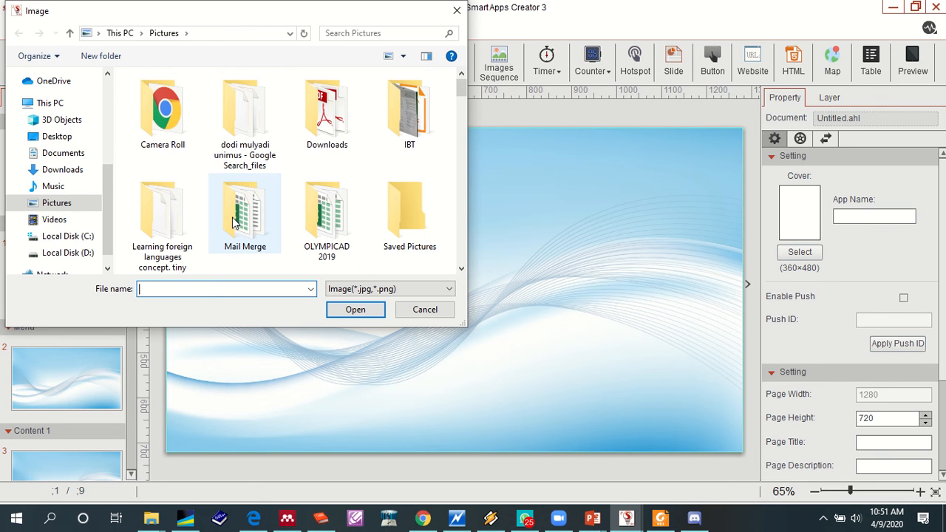
scroll(229, 221, down, 5)
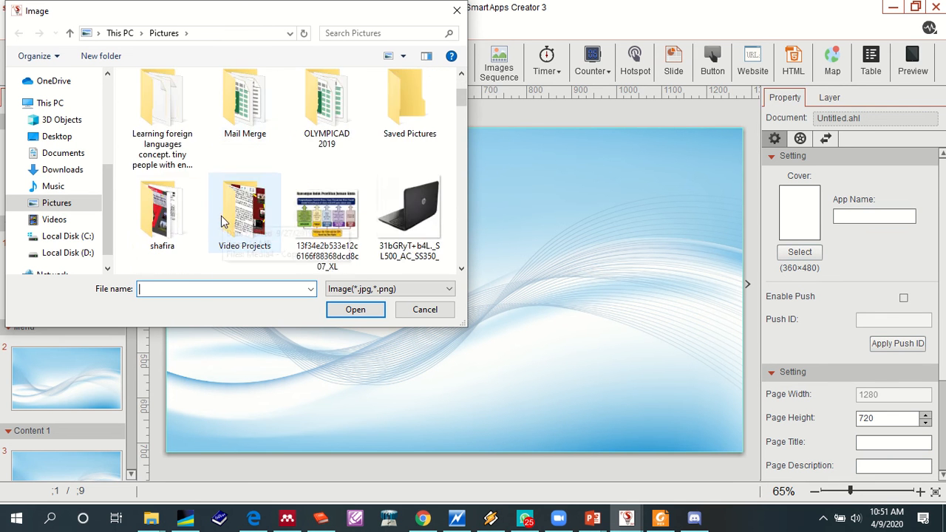
scroll(198, 217, down, 2)
scroll(159, 222, up, 3)
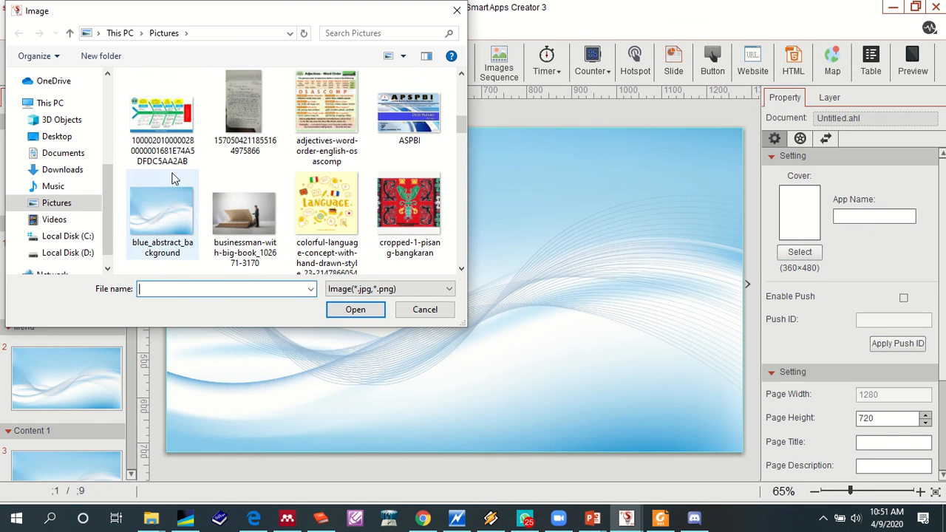
click(150, 226)
click(425, 310)
click(422, 71)
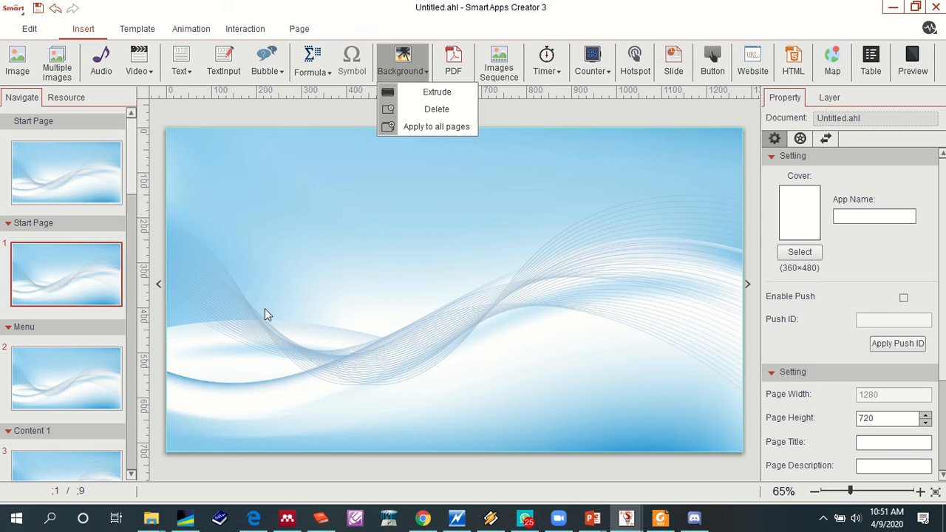
click(118, 377)
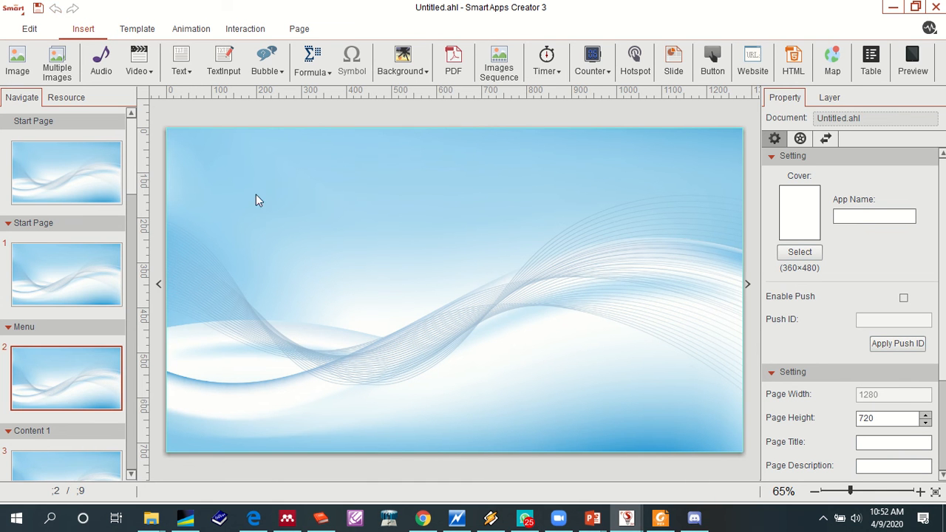
click(402, 65)
click(416, 92)
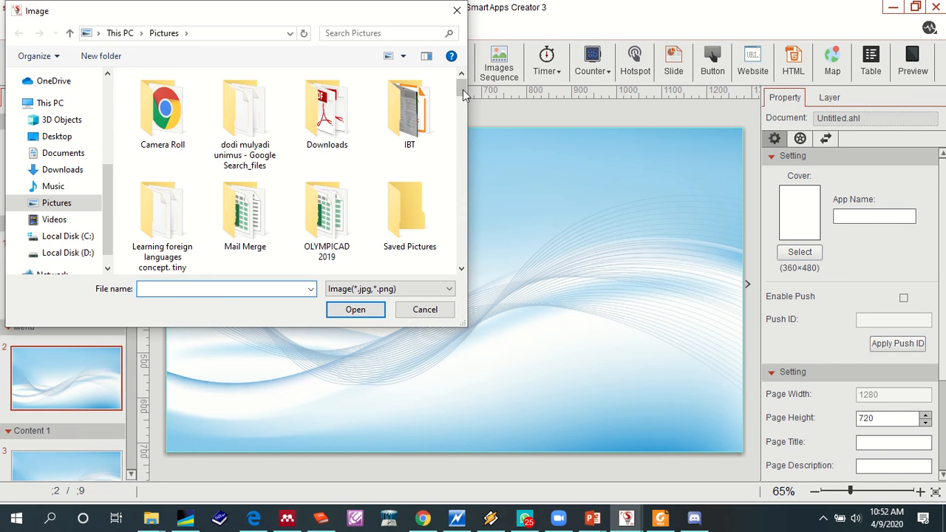
drag(464, 88, 470, 128)
double_click(254, 142)
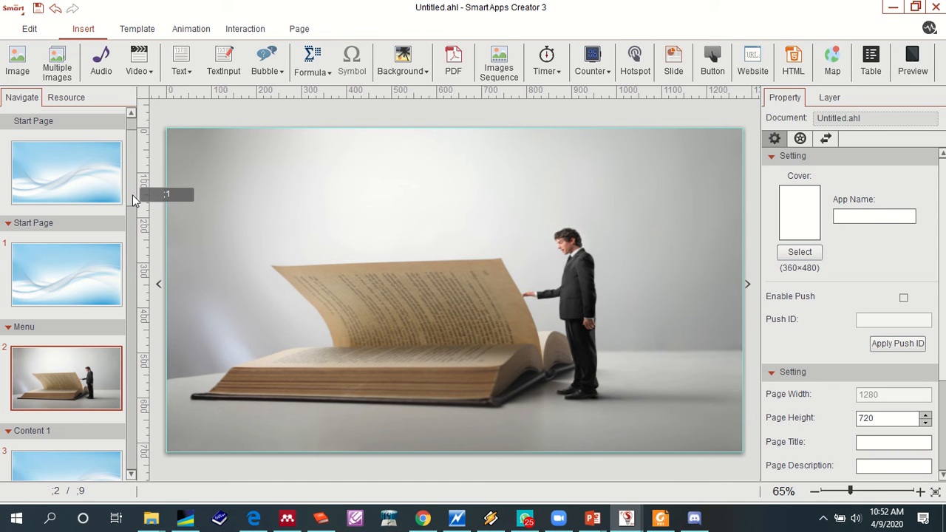
- Start setting a new background for page 9 in the Developer section and look through the images in the Pictures folder
scroll(132, 195, down, 1)
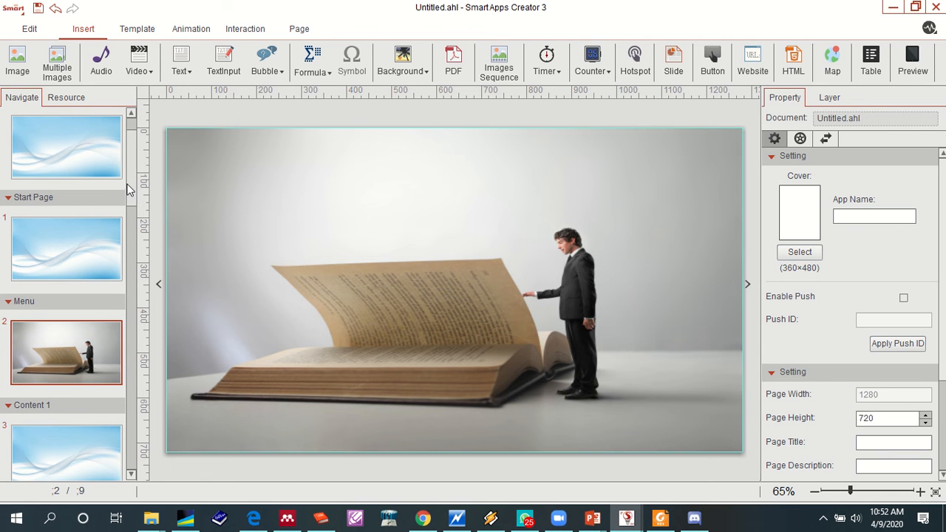
scroll(134, 306, down, 10)
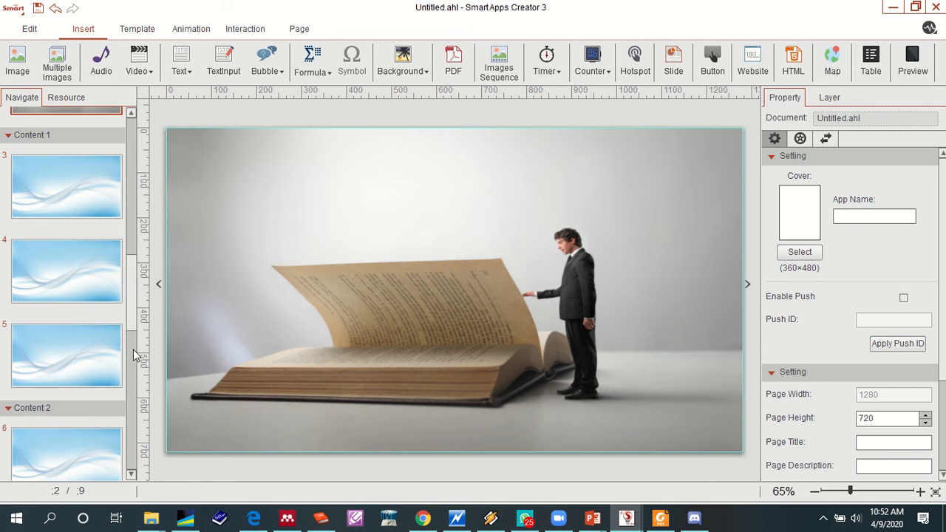
click(93, 425)
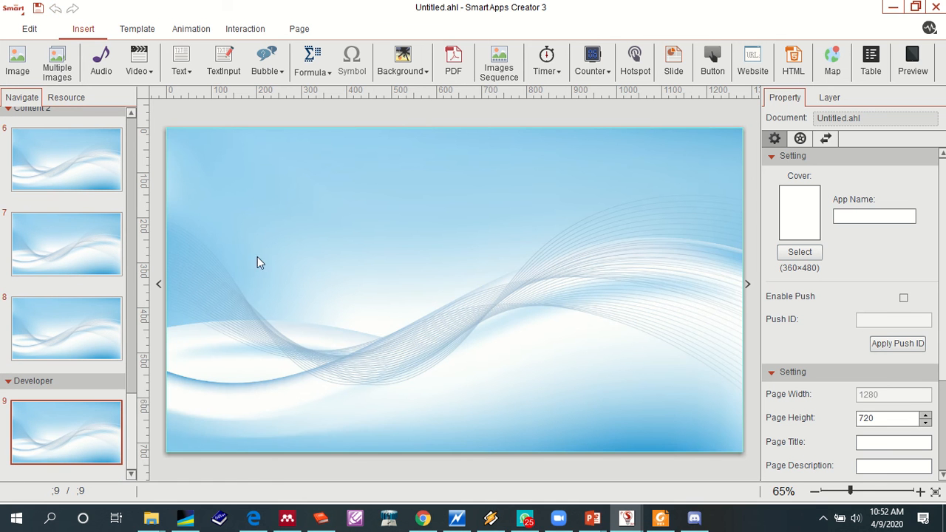
click(425, 74)
click(426, 95)
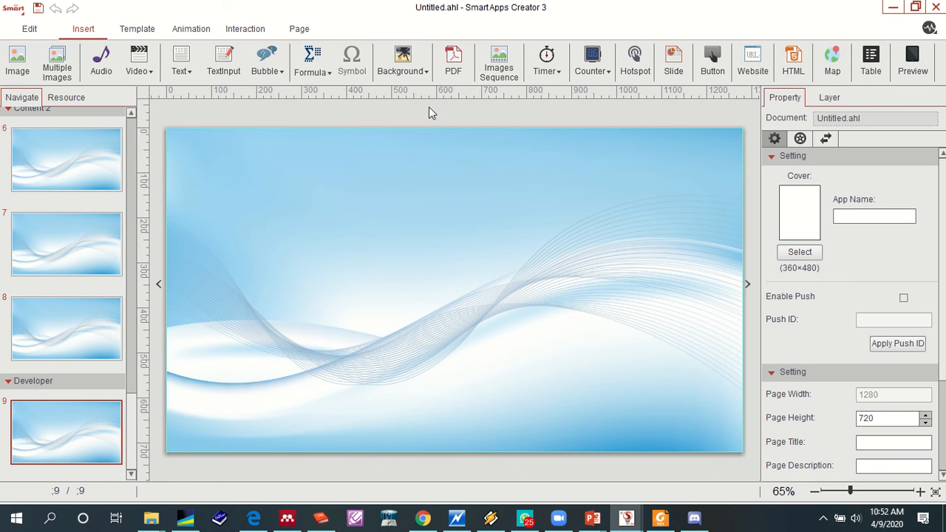
drag(461, 90, 461, 180)
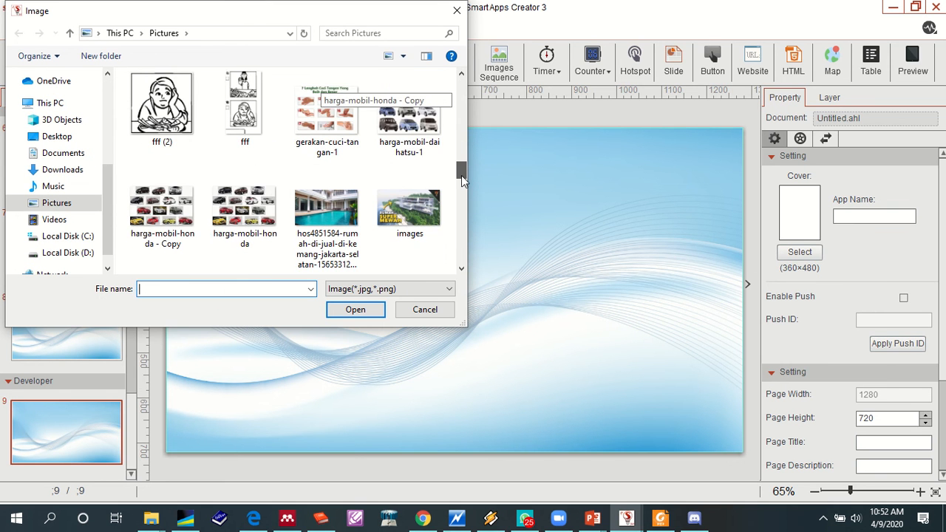
scroll(399, 237, down, 2)
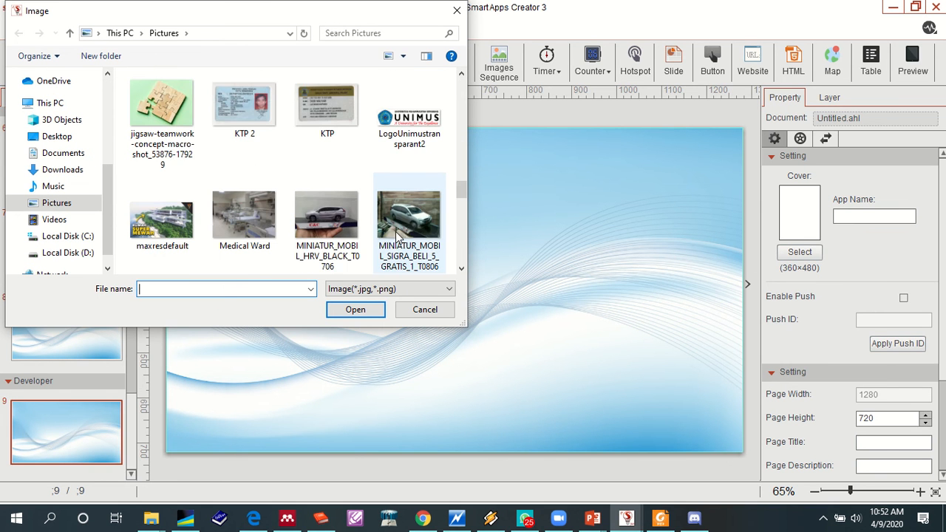
scroll(397, 235, down, 2)
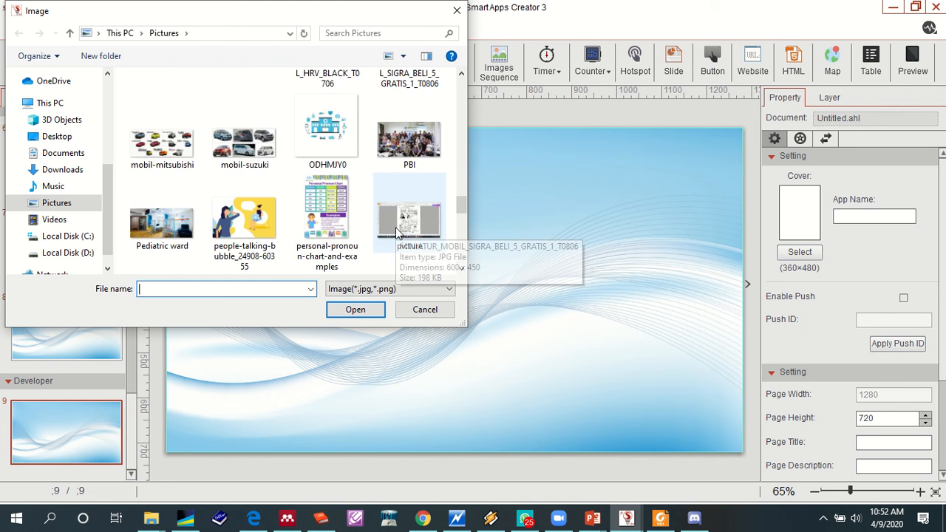
scroll(397, 235, down, 3)
scroll(396, 235, down, 4)
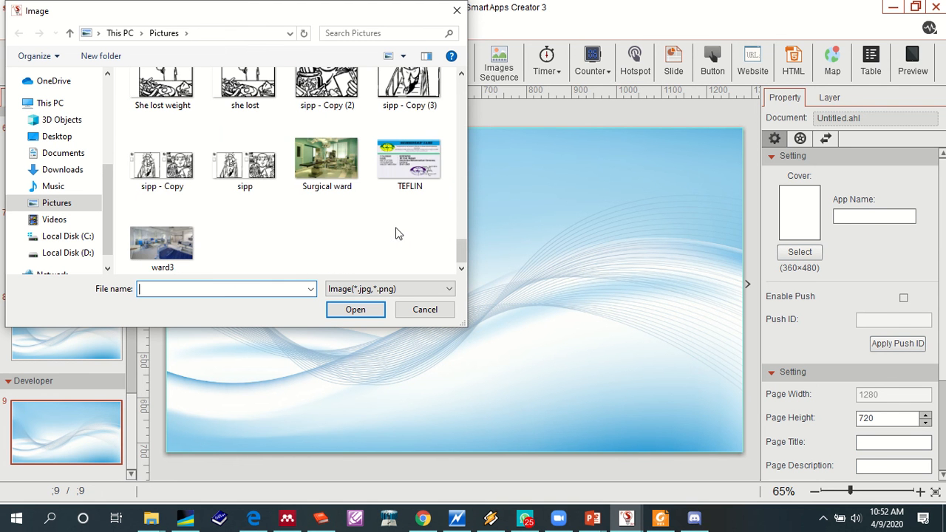
- Check the local drives for a background image and return to the Pictures folder
click(86, 258)
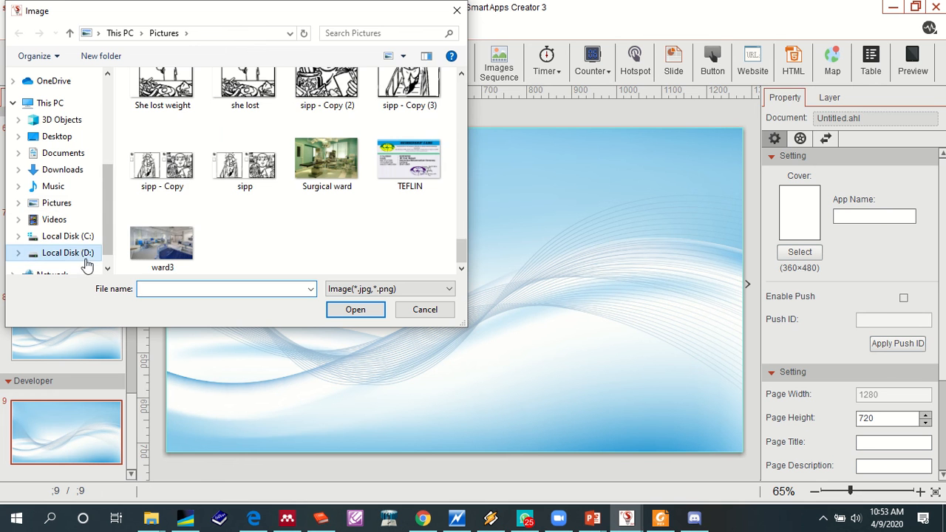
scroll(170, 243, down, 2)
scroll(165, 239, up, 2)
click(68, 236)
click(56, 203)
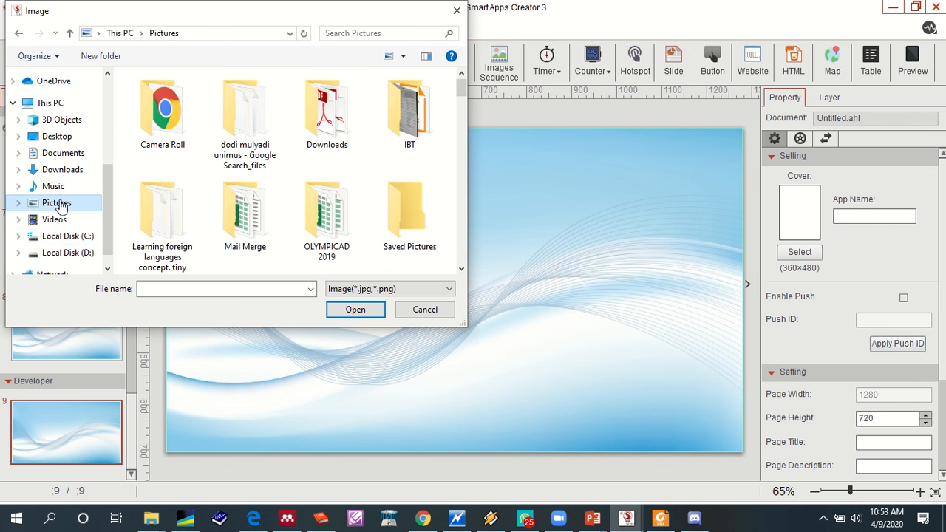
- Set the portrait photo of the man in the blue patterned shirt as the background of Developer page 9
scroll(443, 164, down, 2)
scroll(433, 183, down, 2)
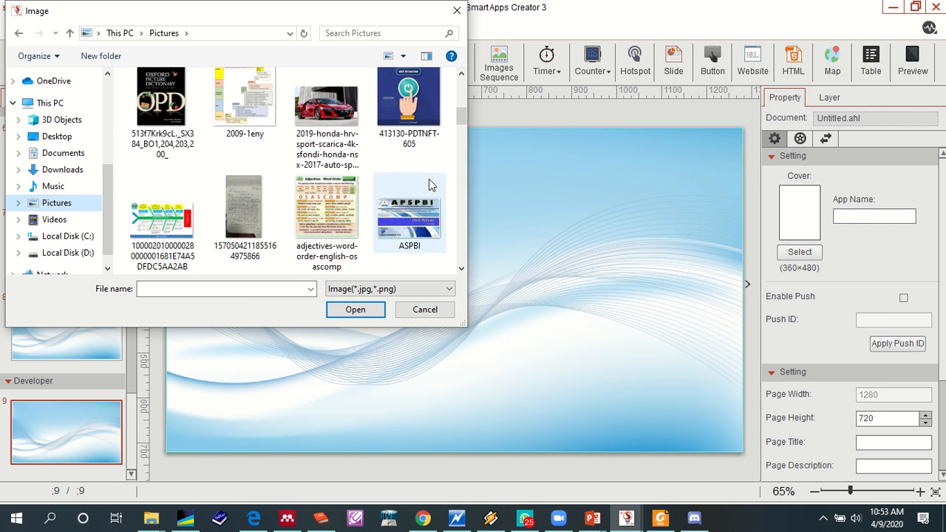
scroll(433, 183, up, 1)
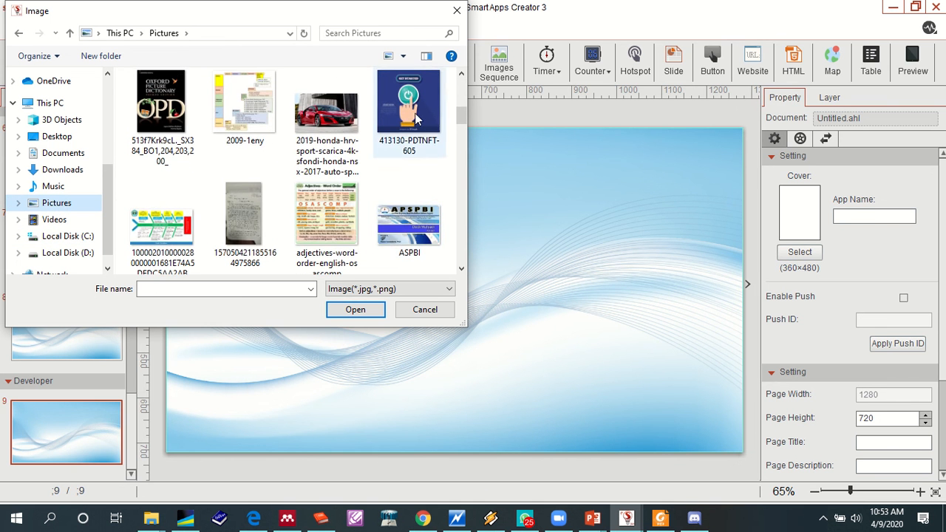
scroll(402, 221, down, 2)
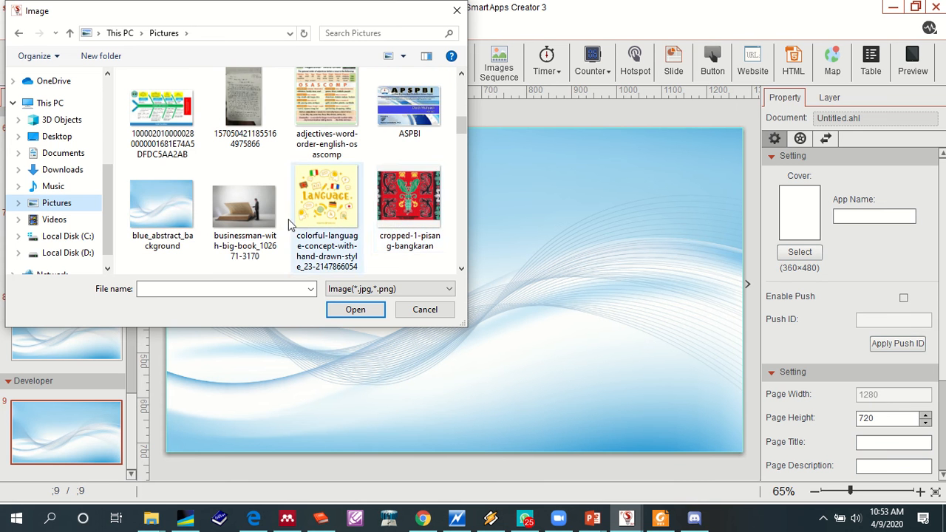
scroll(302, 214, down, 3)
click(357, 221)
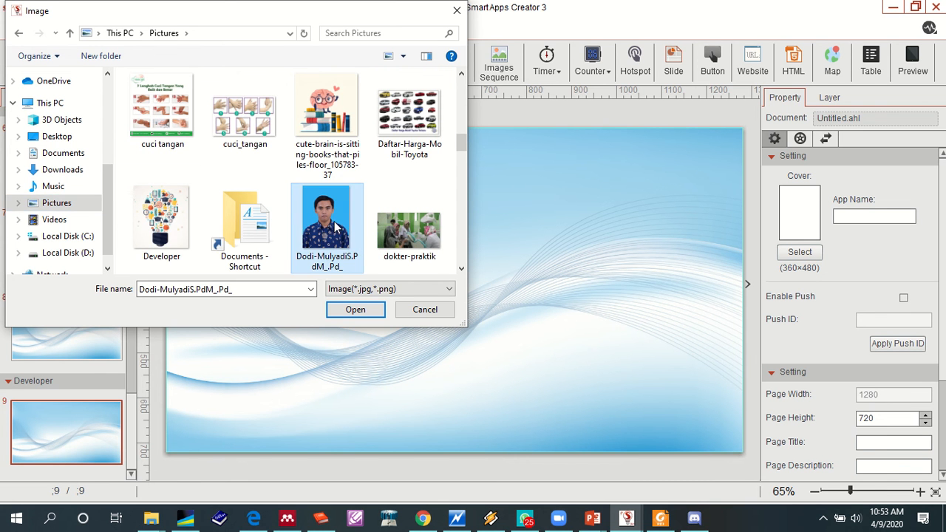
click(365, 310)
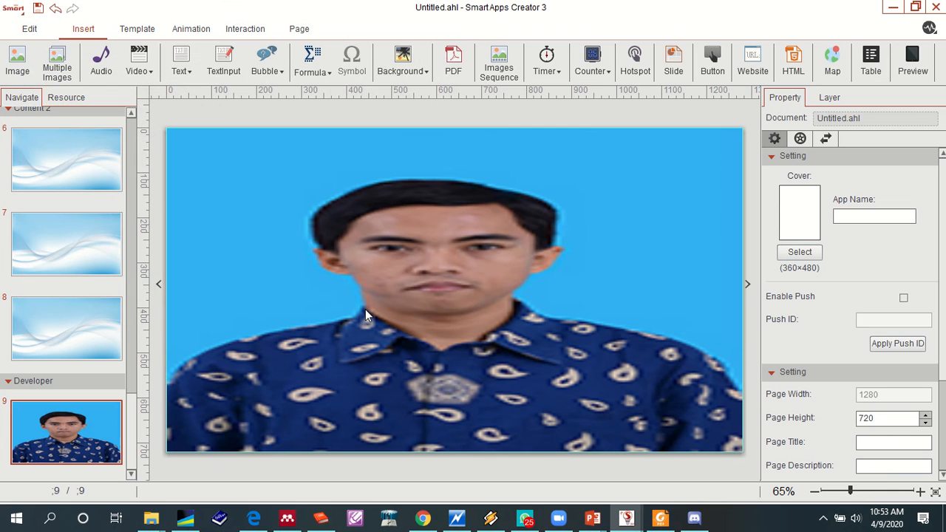
- Replace the background of Developer page 9 with the rektorat-1 image from the Pictures folder
click(412, 68)
click(414, 91)
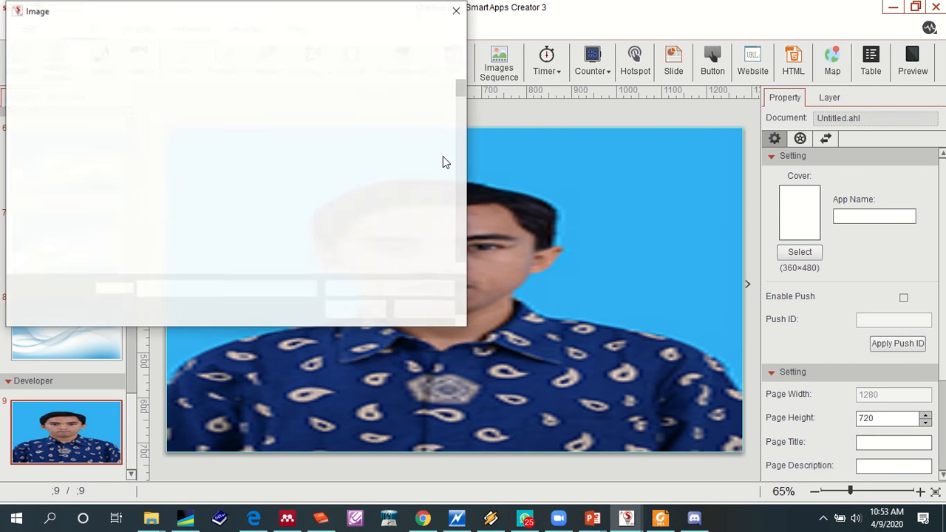
drag(459, 80, 458, 213)
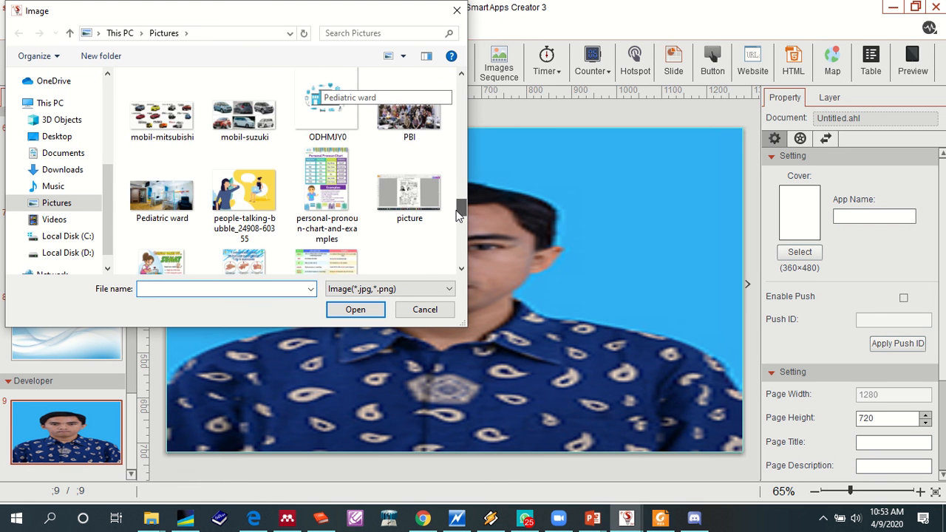
scroll(295, 222, down, 2)
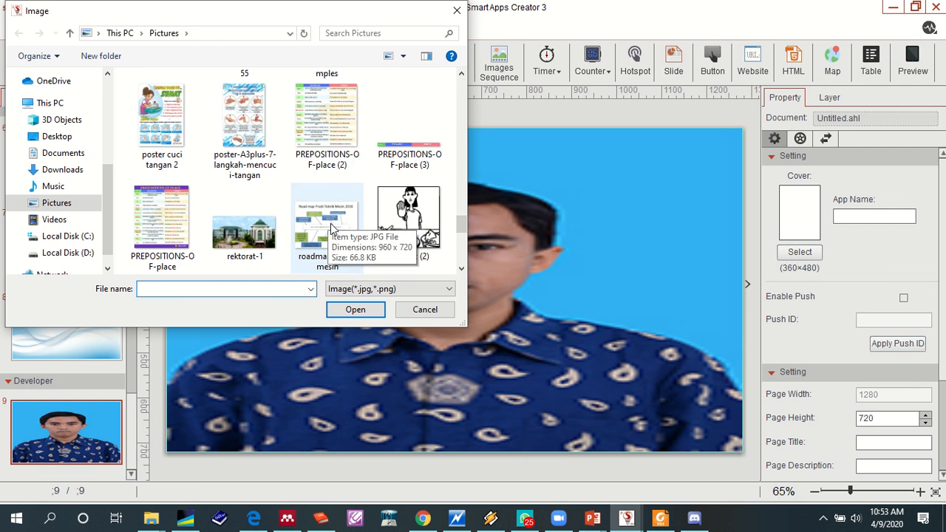
scroll(331, 226, down, 1)
double_click(231, 155)
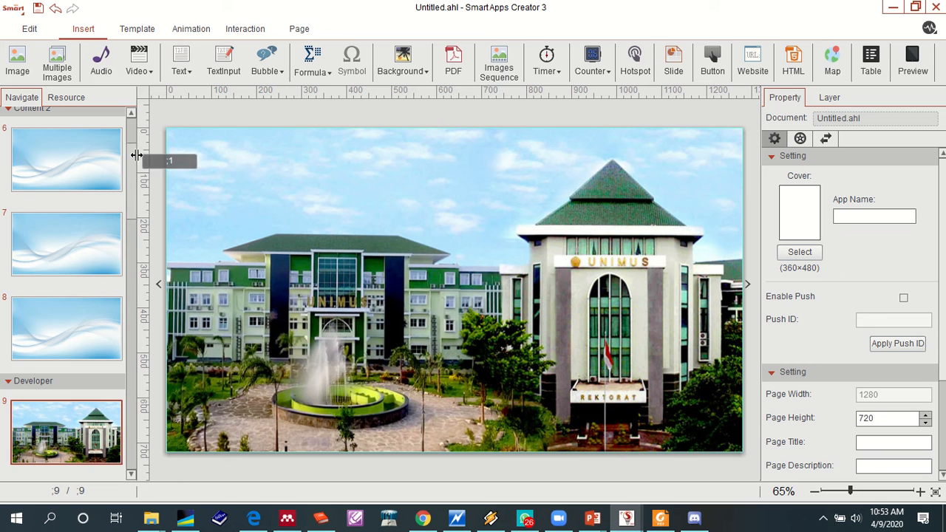
- Insert a horizontal text box with the person's full name on the Start Page cover and move it to about x 88, y 98
drag(139, 135, 141, 135)
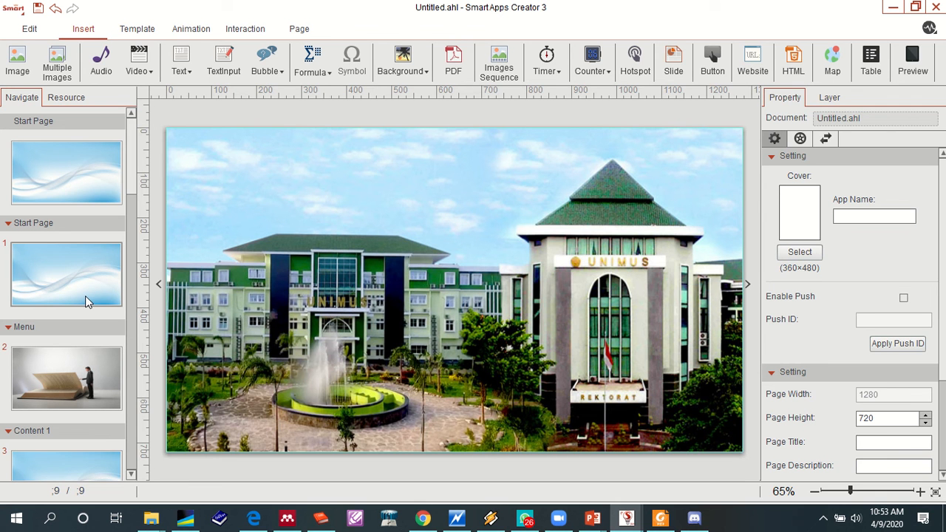
scroll(85, 297, down, 8)
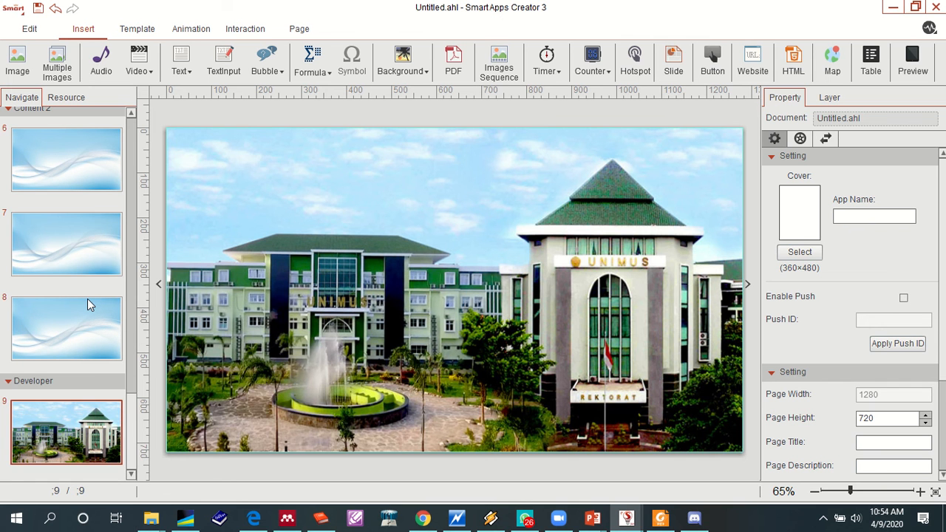
scroll(87, 305, up, 10)
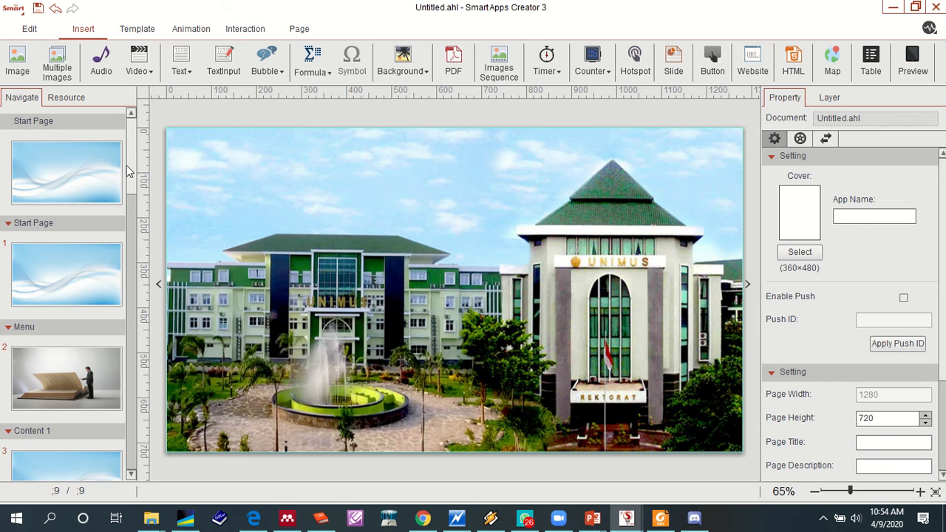
click(97, 182)
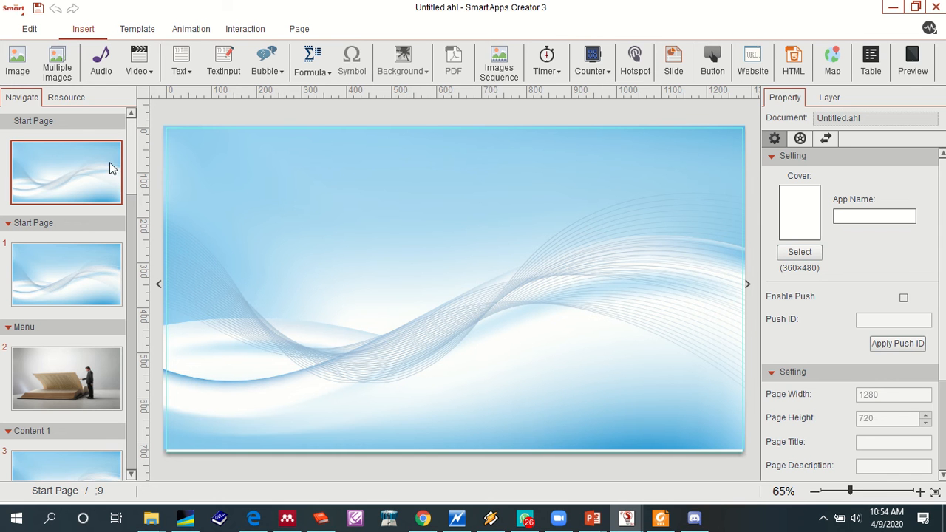
click(184, 72)
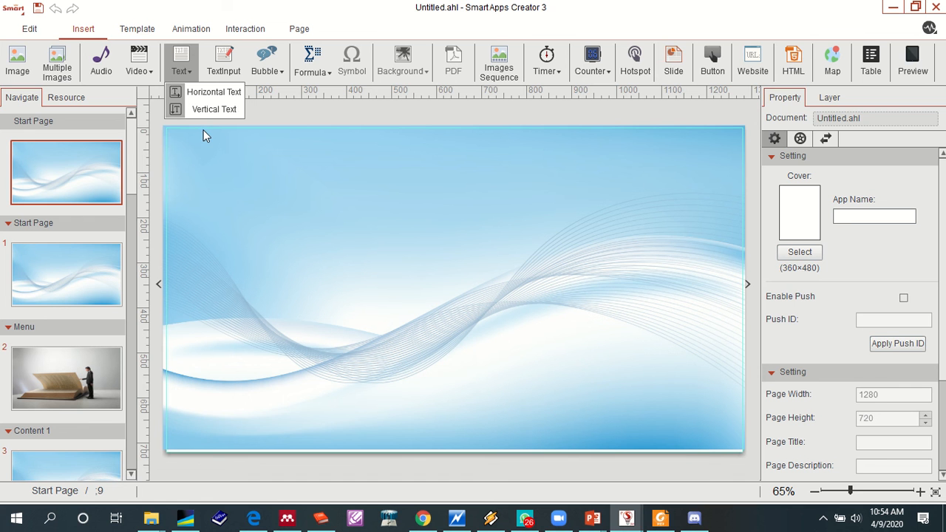
click(214, 93)
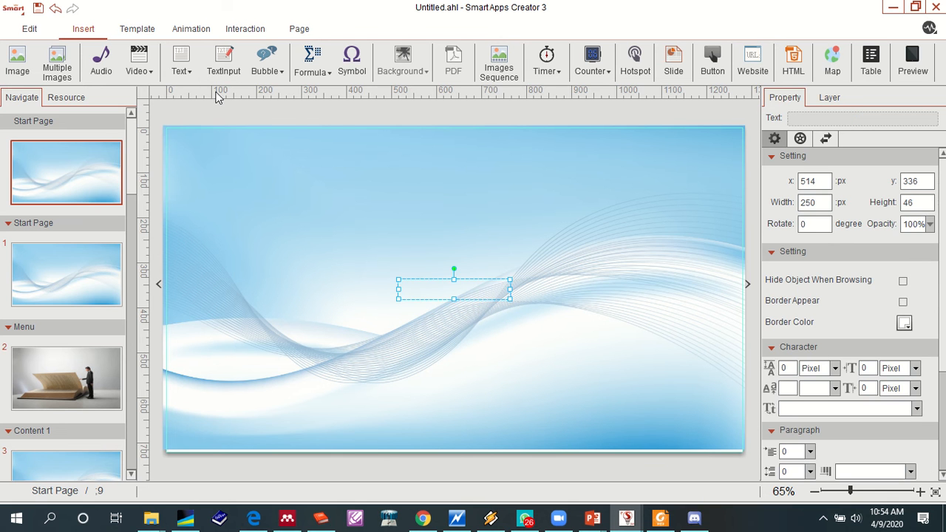
click(437, 288)
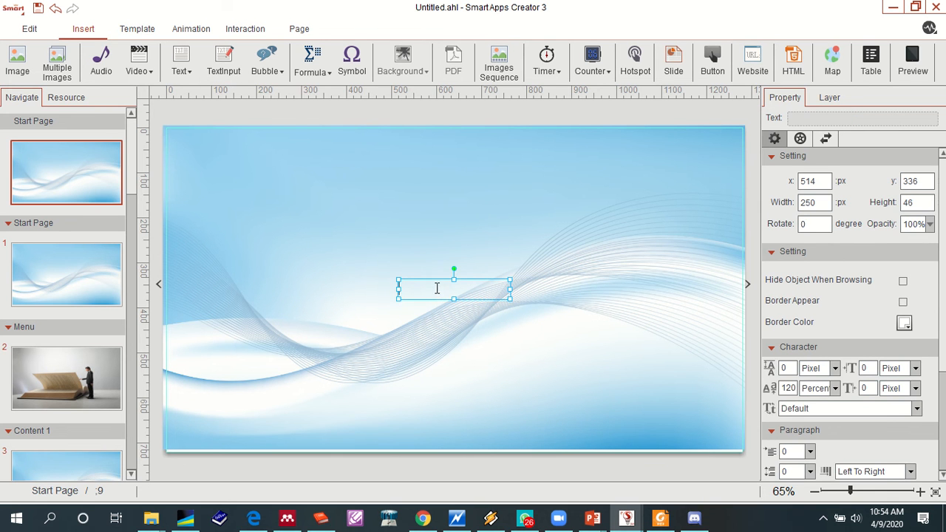
drag(476, 299, 284, 193)
- Make the name text bold and set its background opacity to 64%
click(207, 188)
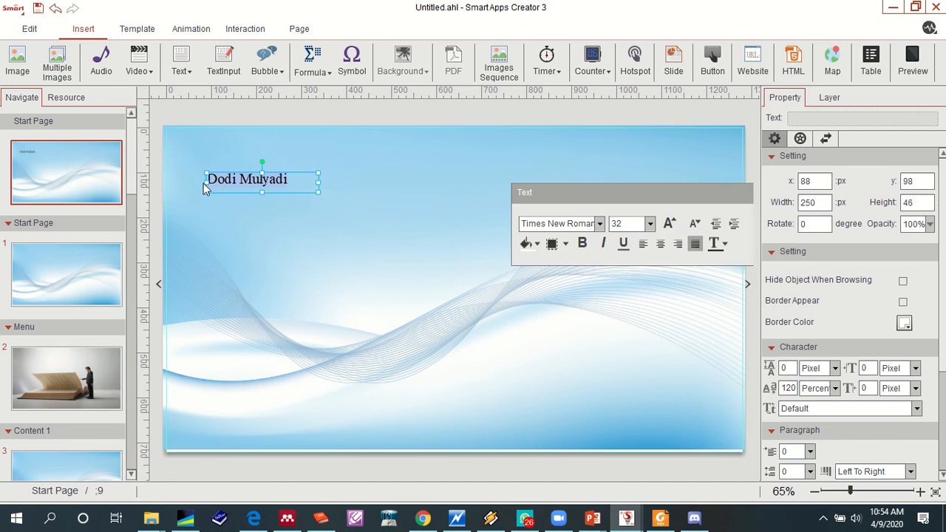
click(582, 243)
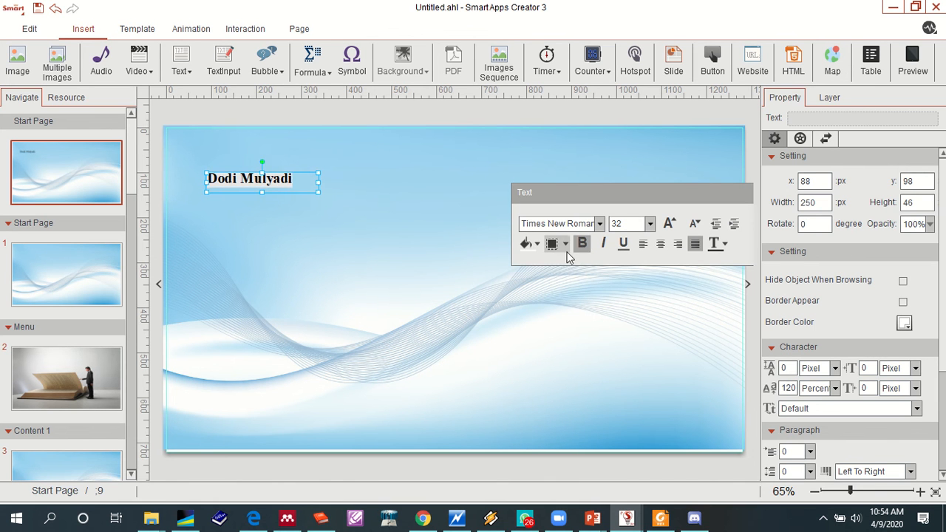
click(537, 245)
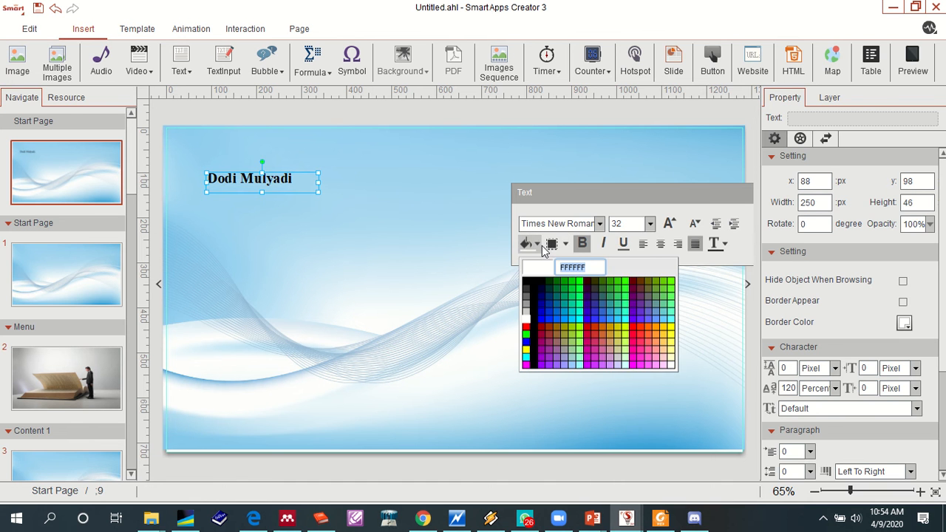
click(565, 246)
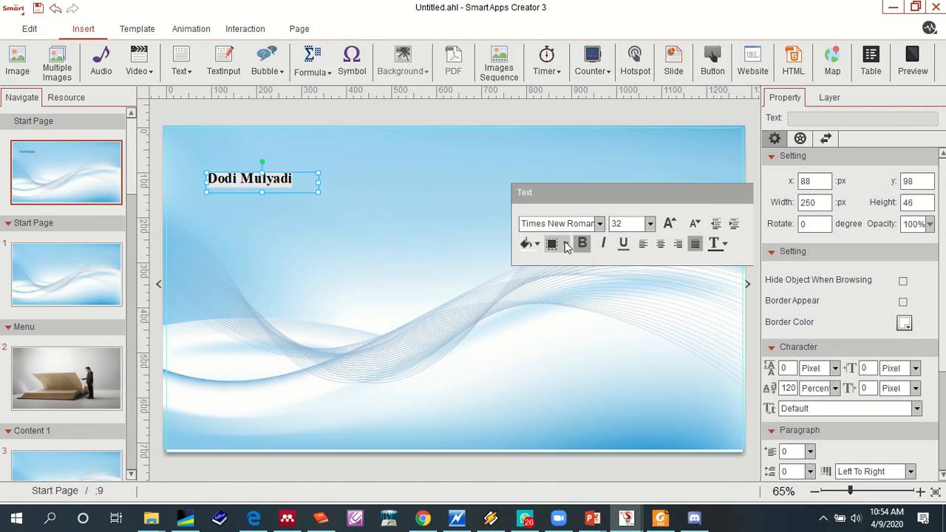
click(567, 245)
drag(556, 264, 598, 269)
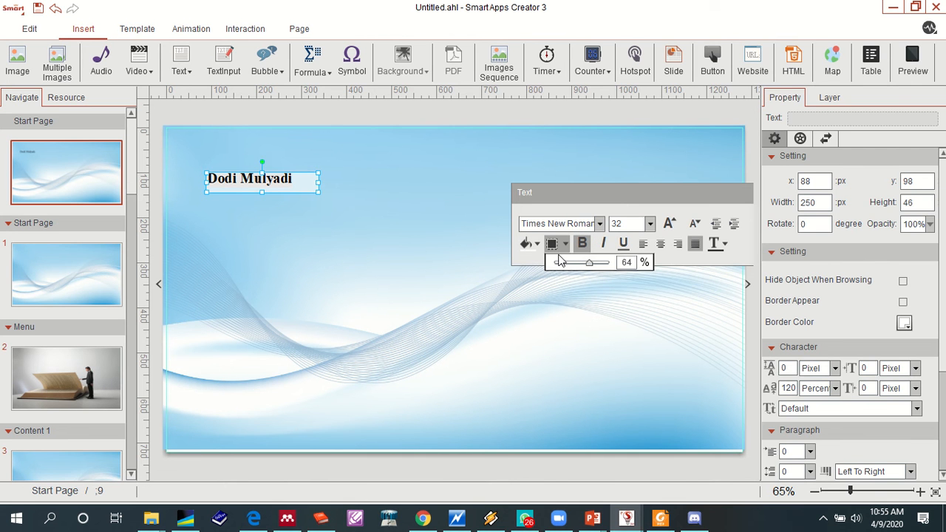
- Try the Wingdings 3, Yu Gothic Light and Sitka Display fonts on the name text
click(599, 225)
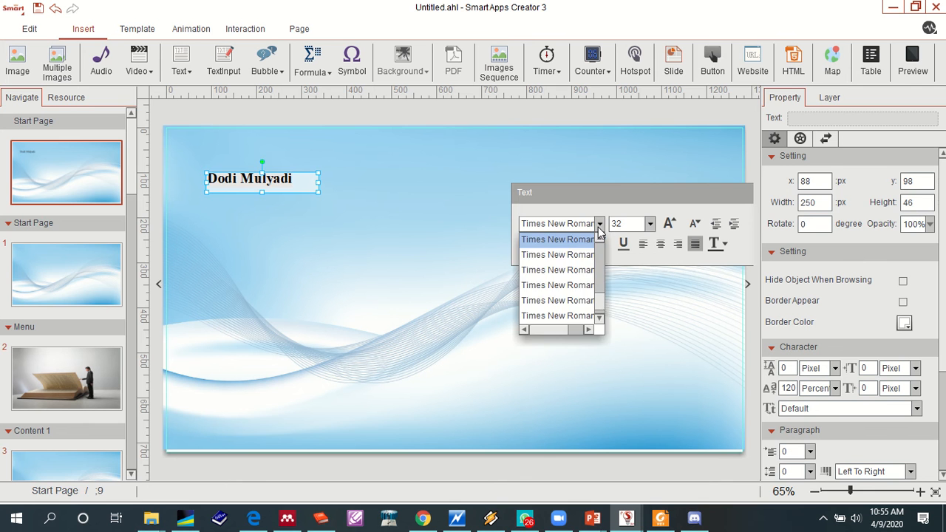
scroll(566, 287, down, 3)
click(559, 286)
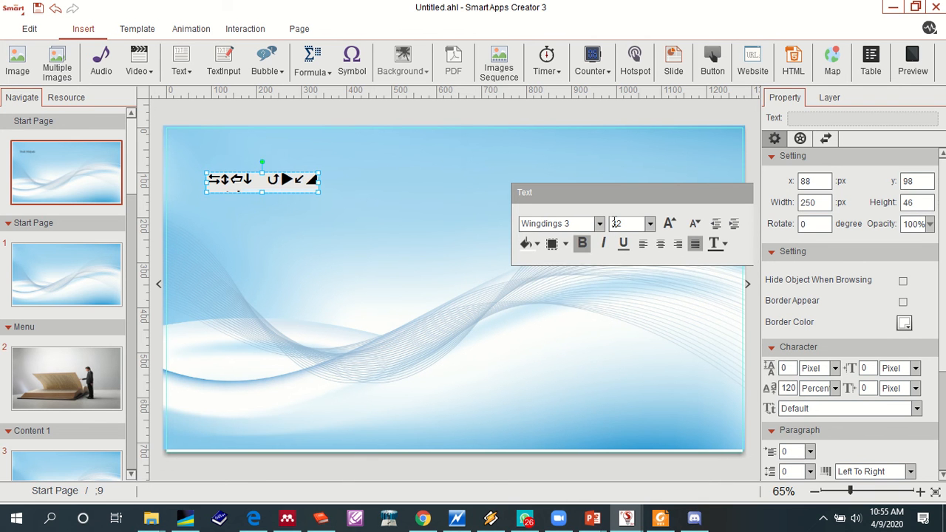
click(598, 225)
click(572, 271)
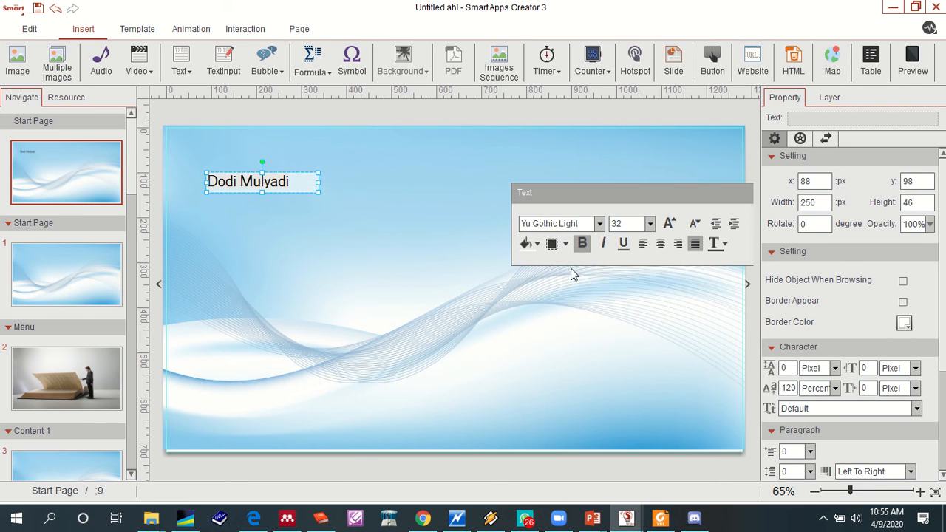
click(598, 225)
scroll(572, 296, up, 6)
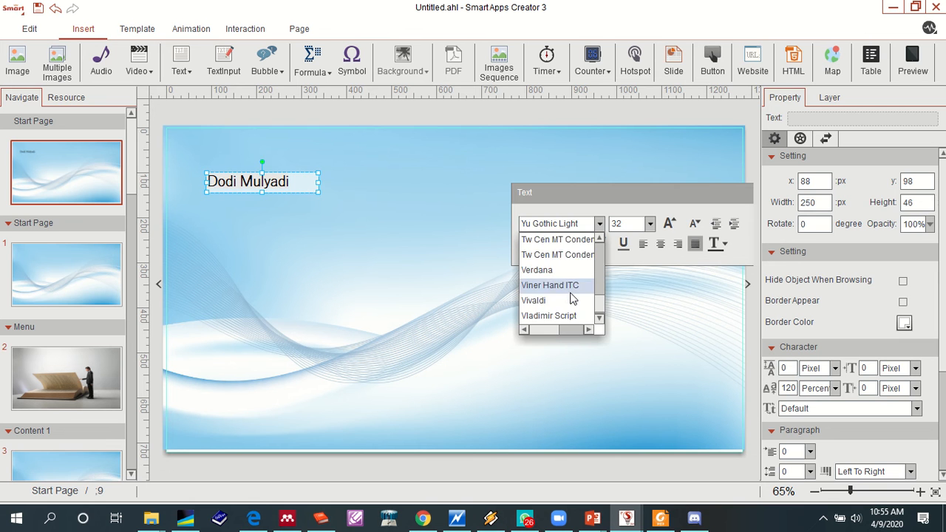
scroll(569, 298, up, 3)
click(555, 256)
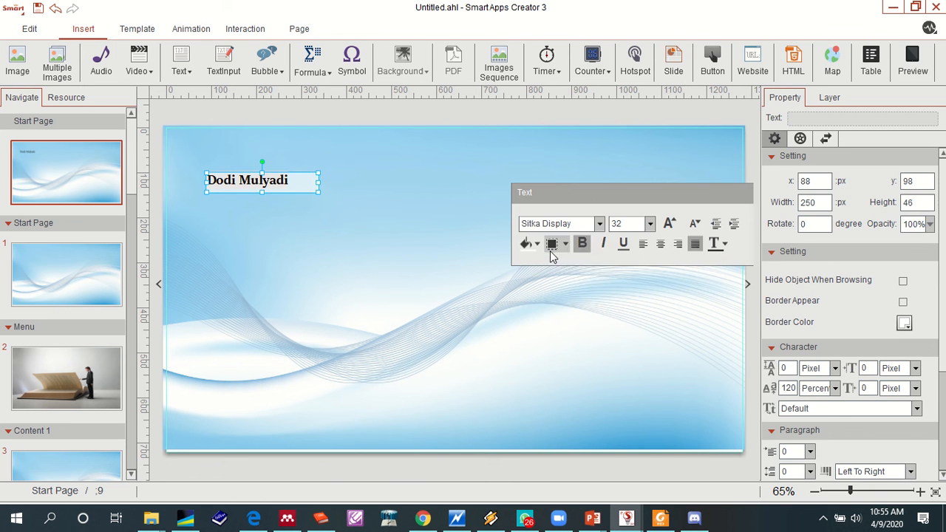
- Change the name text's font to Rockwell Condensed
click(599, 224)
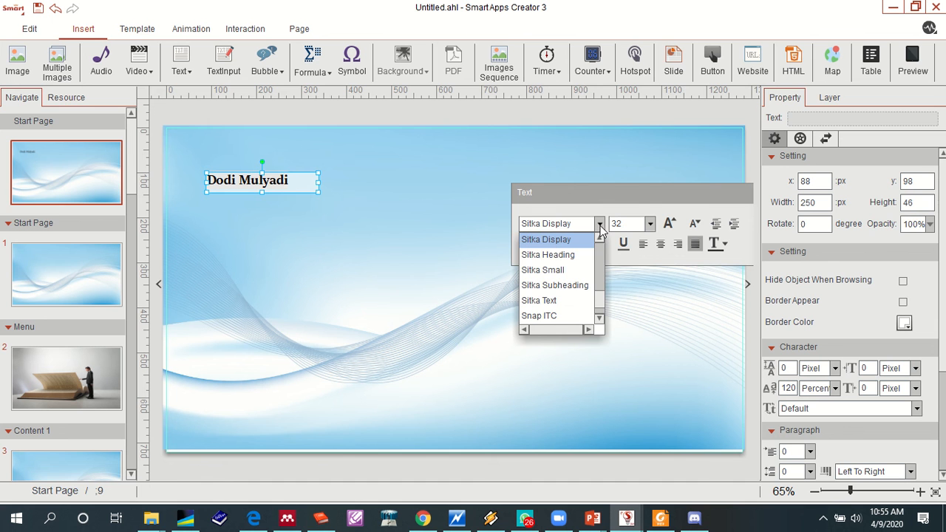
scroll(580, 259, up, 4)
scroll(580, 259, up, 2)
click(578, 240)
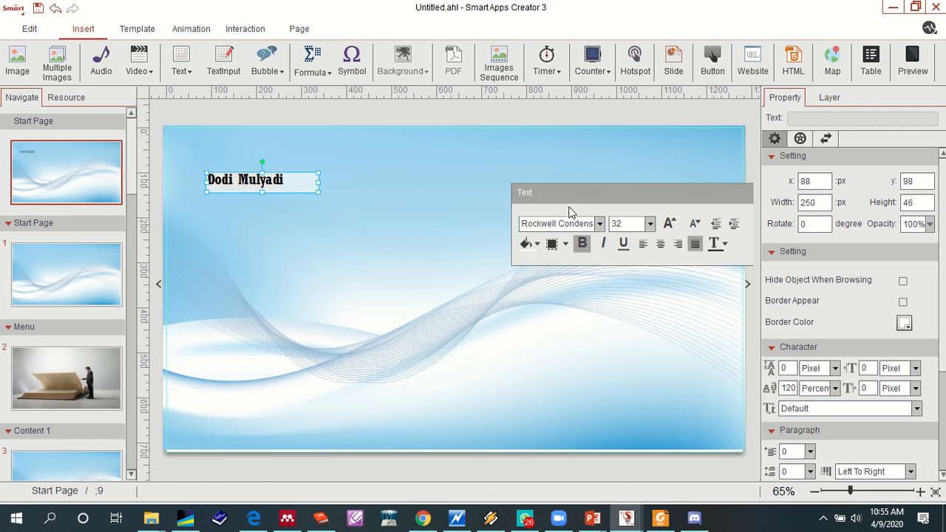
- Set the name text's font size to 40 and center it in its box
click(651, 224)
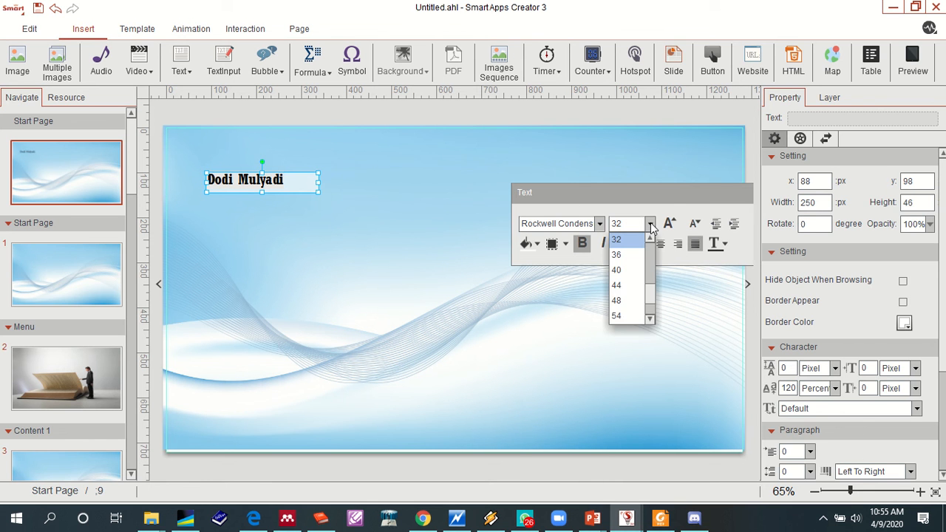
click(618, 270)
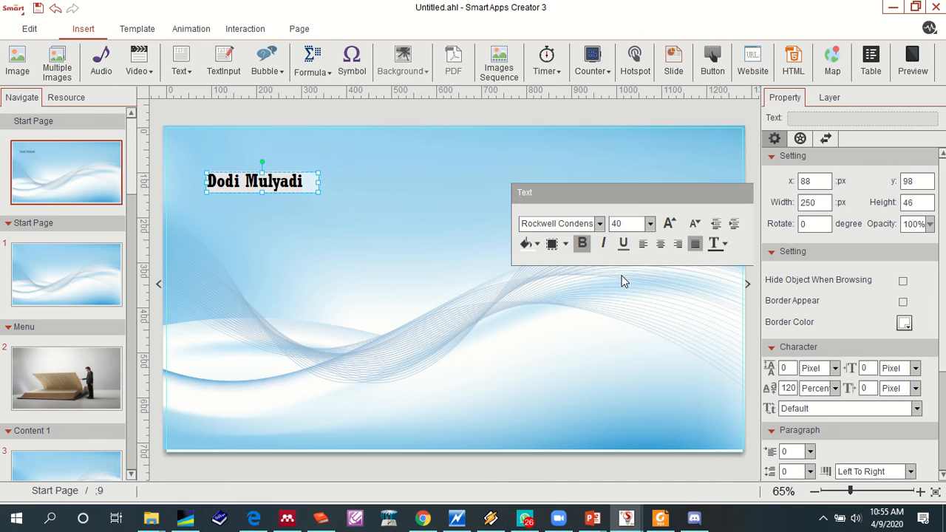
click(662, 247)
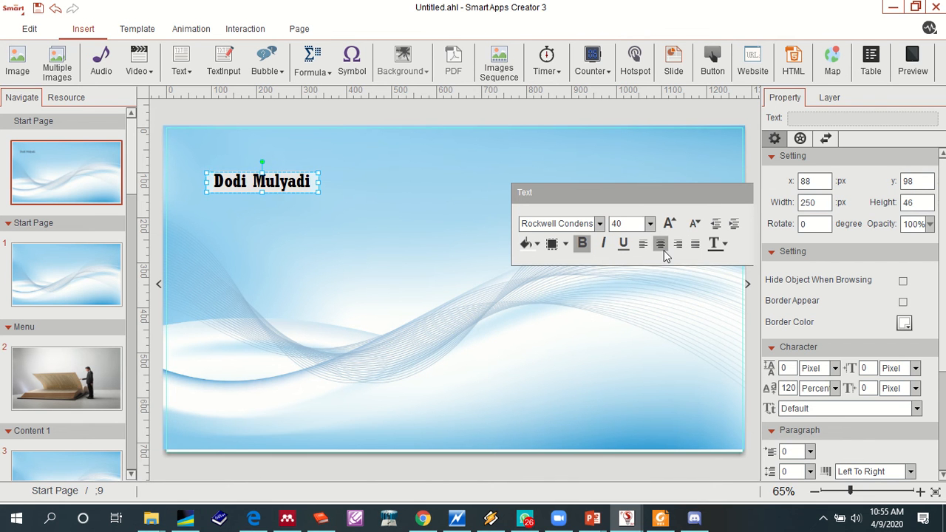
- Move the name text box to about x 143, y 92 and widen it to about 288 px
click(185, 73)
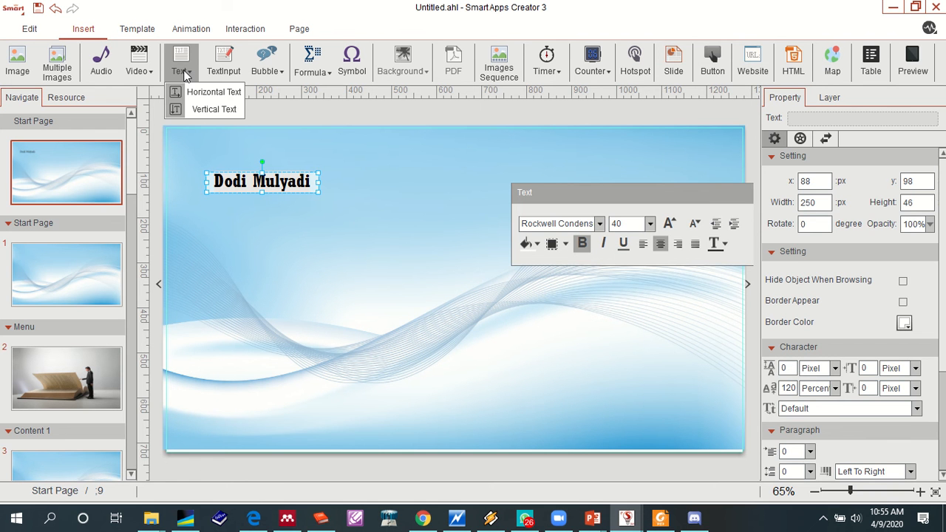
click(315, 169)
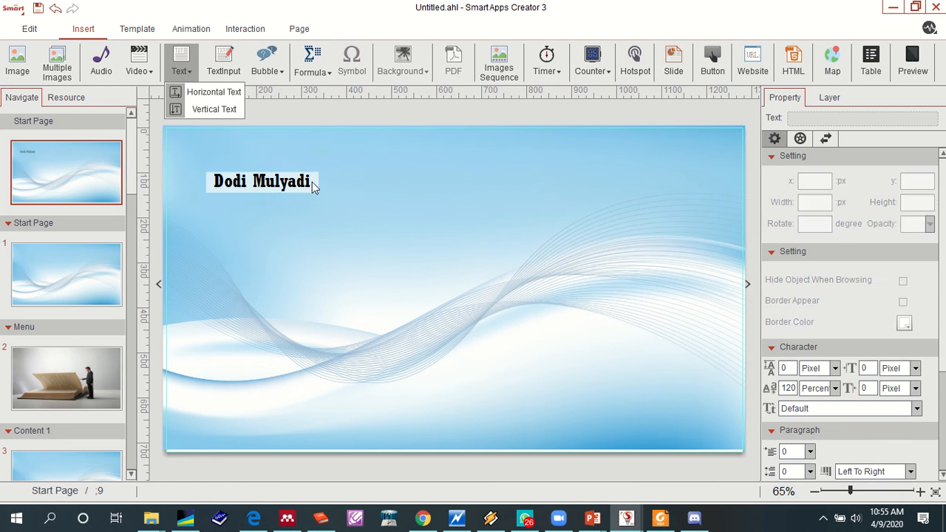
click(312, 187)
click(314, 182)
click(306, 198)
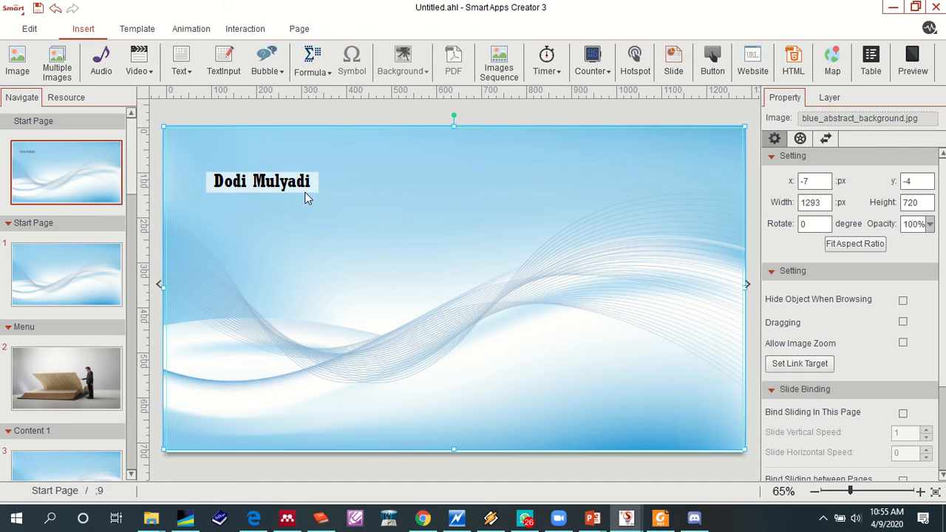
click(306, 196)
mouse_move(308, 192)
mouse_down()
mouse_move(326, 189)
mouse_move(317, 183)
mouse_up()
click(389, 180)
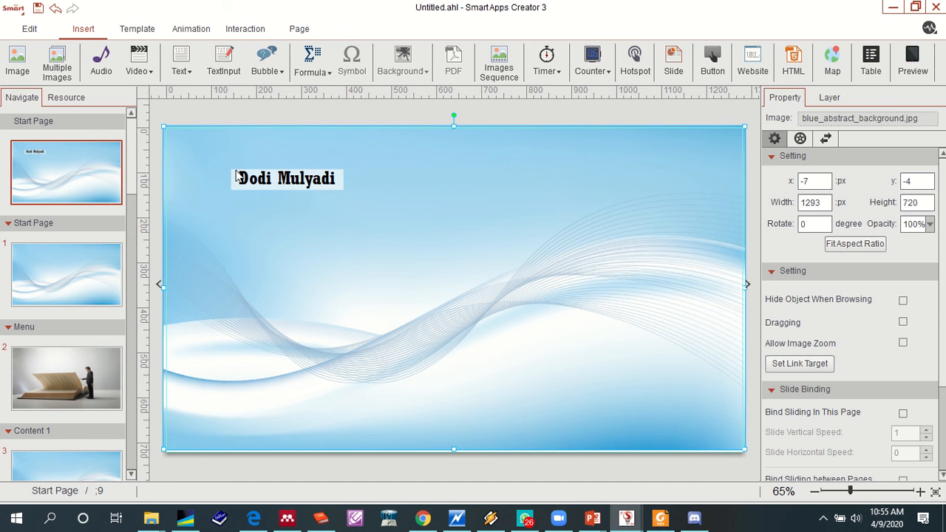
click(323, 184)
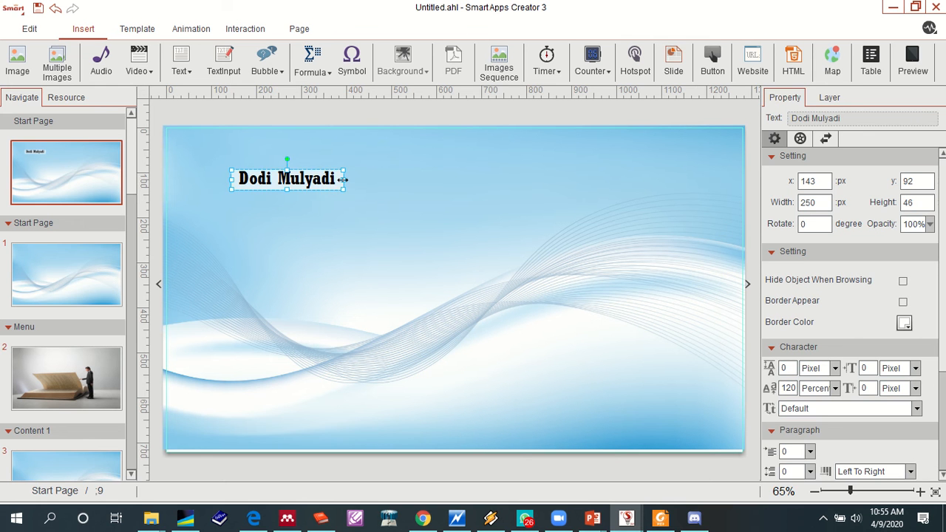
drag(342, 179, 361, 180)
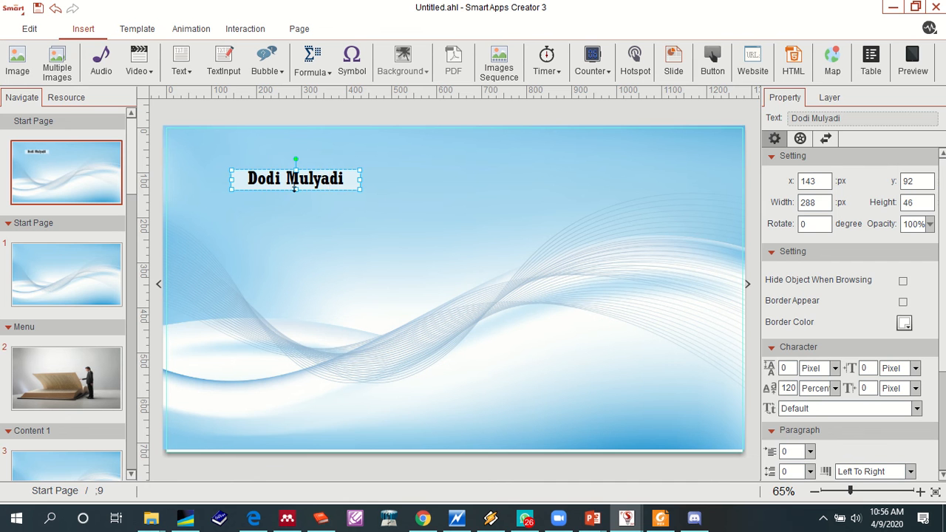
- Set the font of the whole name text to Script MT Bold
click(248, 178)
drag(248, 179, 345, 178)
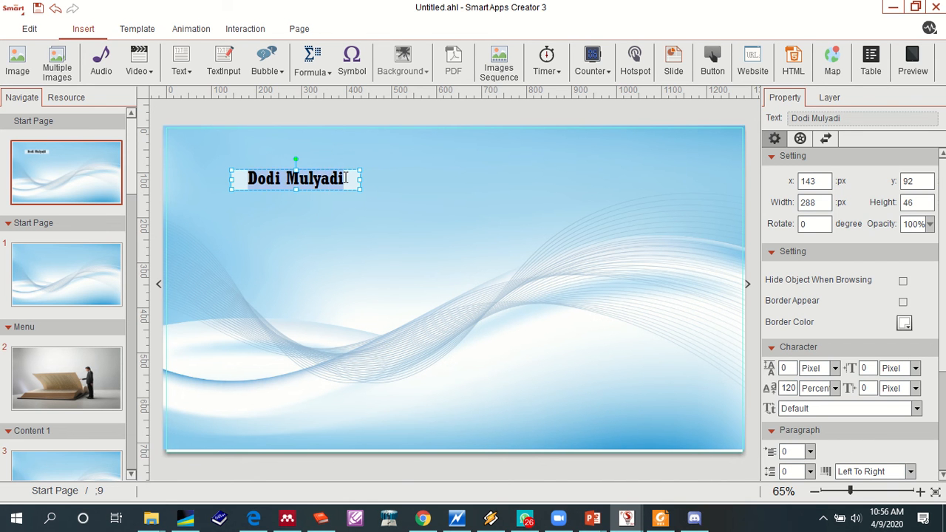
click(432, 114)
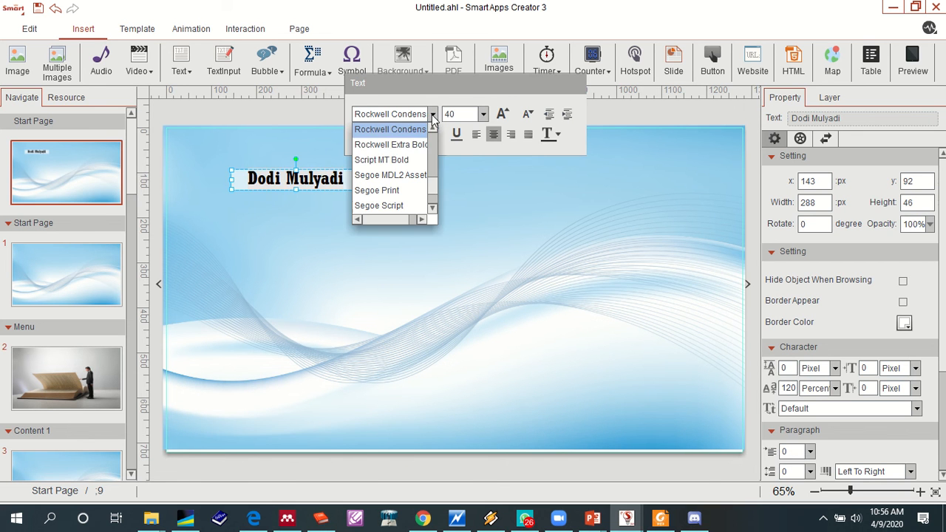
click(394, 161)
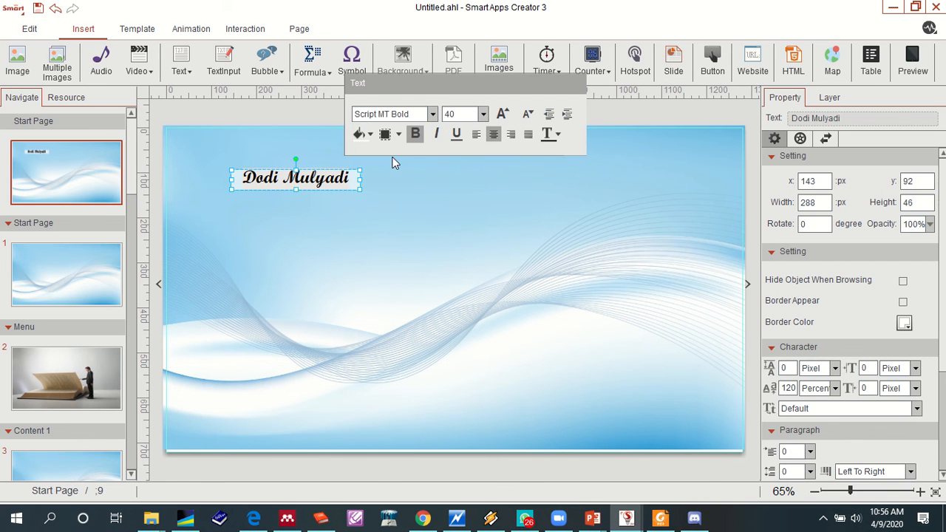
- Move the name text box to the lower-right part of the Start Page, below the wave lines
click(373, 189)
click(373, 189)
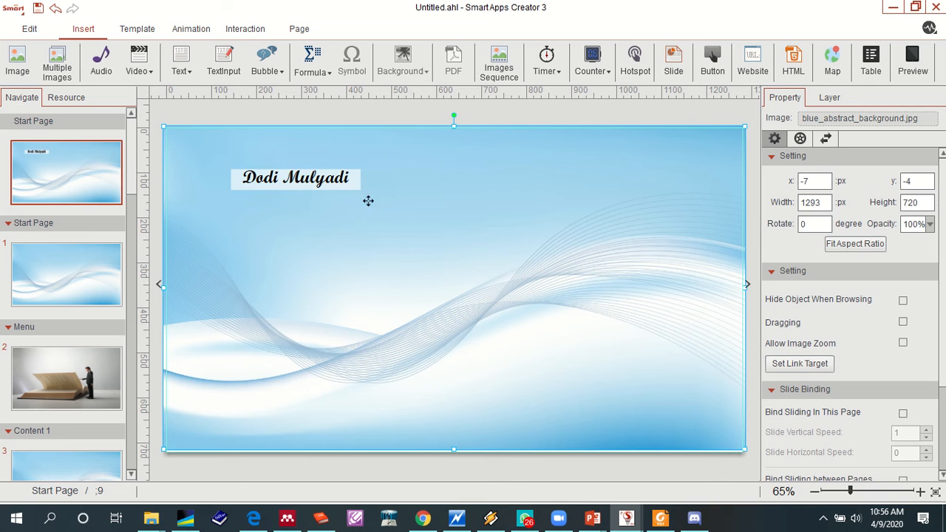
mouse_move(288, 193)
mouse_down()
mouse_move(333, 249)
mouse_move(283, 188)
mouse_up()
click(312, 191)
click(311, 184)
drag(311, 184, 613, 406)
- Realign the blue abstract background image with the page at about x -2, y -2
click(564, 300)
click(563, 297)
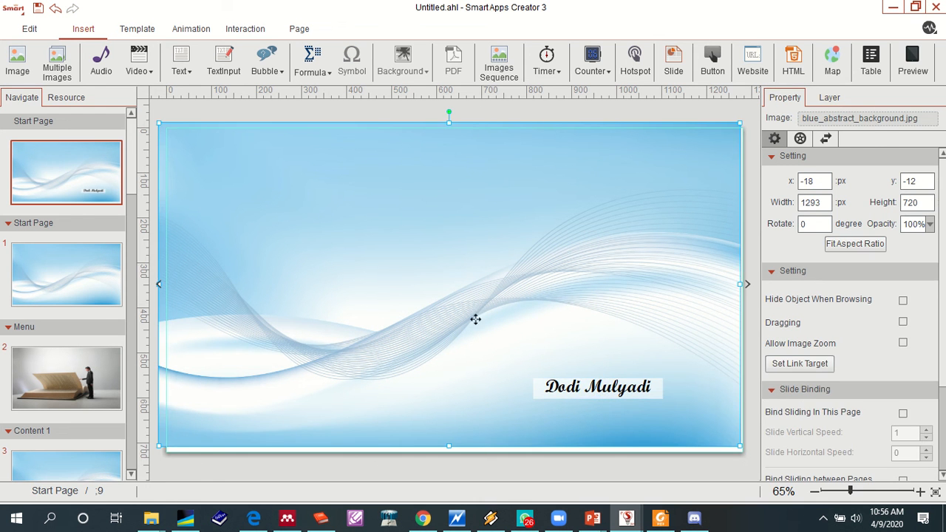
drag(497, 321, 373, 309)
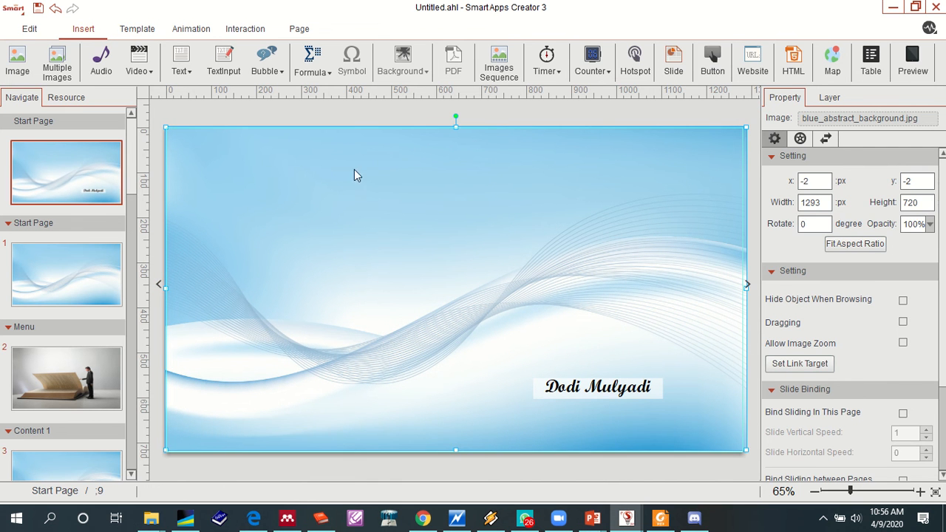
click(349, 122)
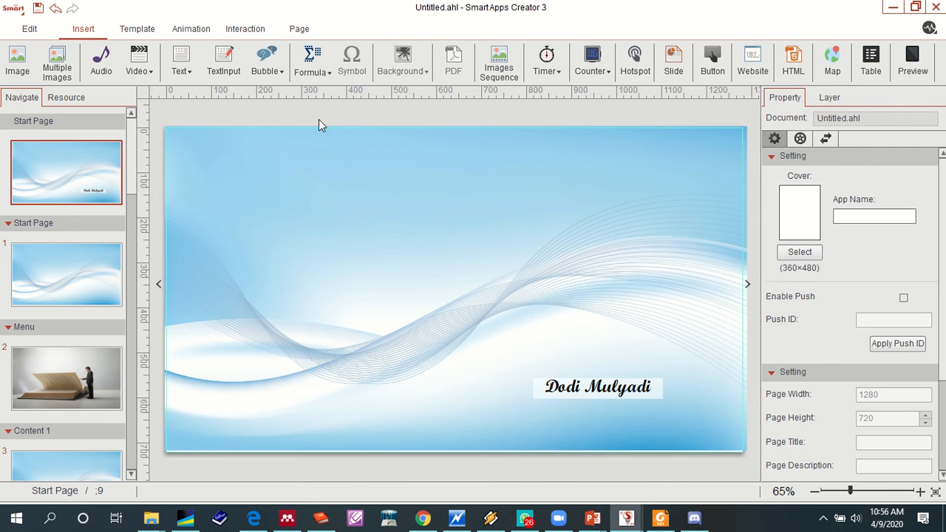
- Insert the portrait photo from the Pictures folder and place it above the name text at about x 893, y 310
click(28, 65)
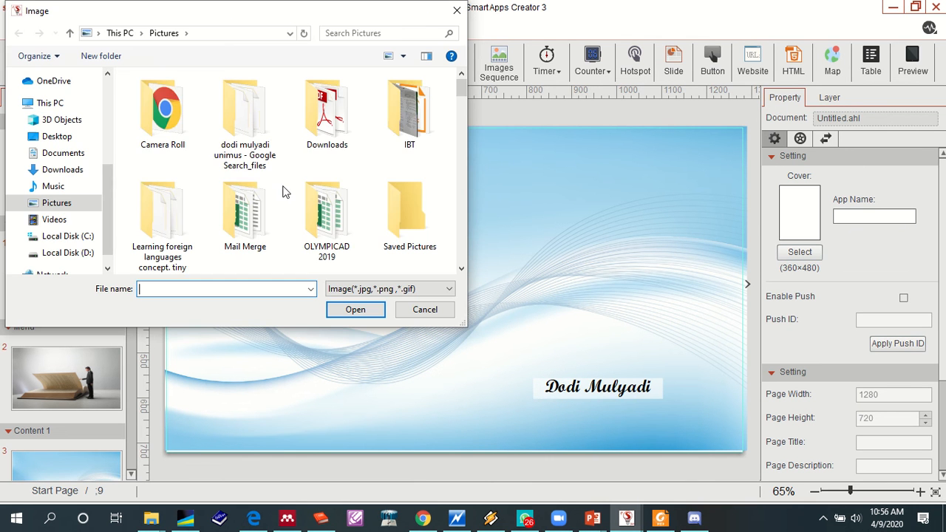
drag(462, 87, 463, 141)
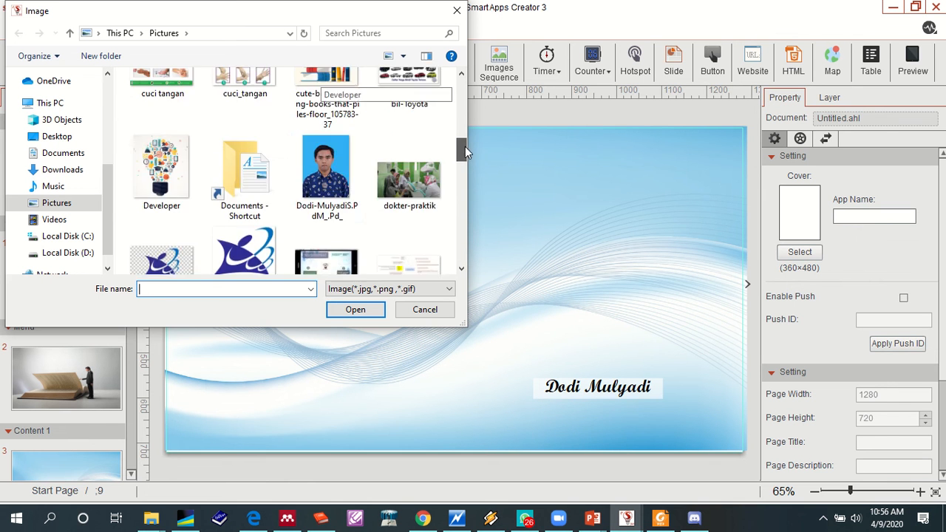
double_click(333, 177)
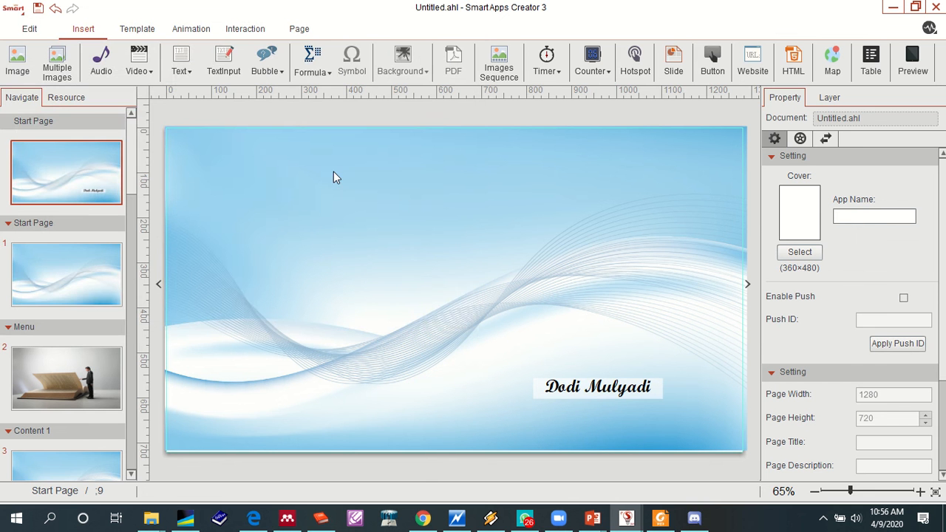
drag(446, 305, 597, 332)
click(644, 320)
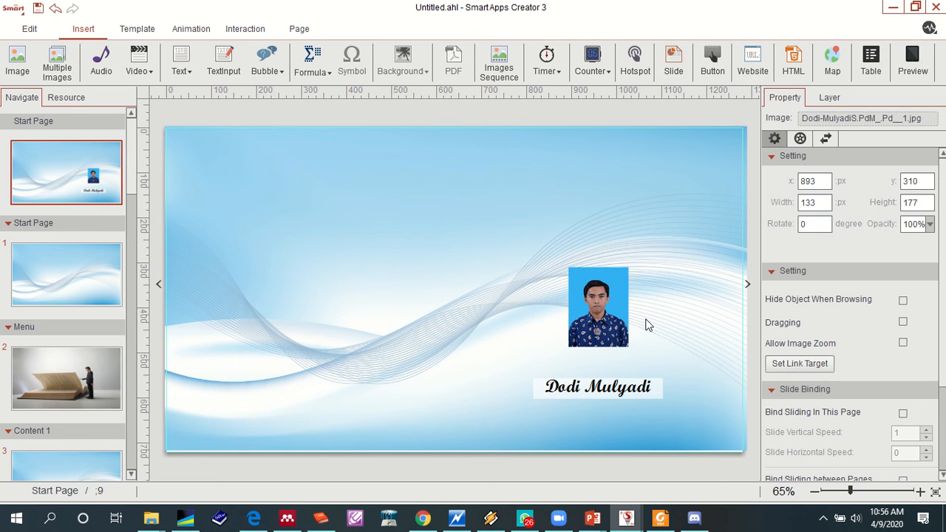
click(604, 296)
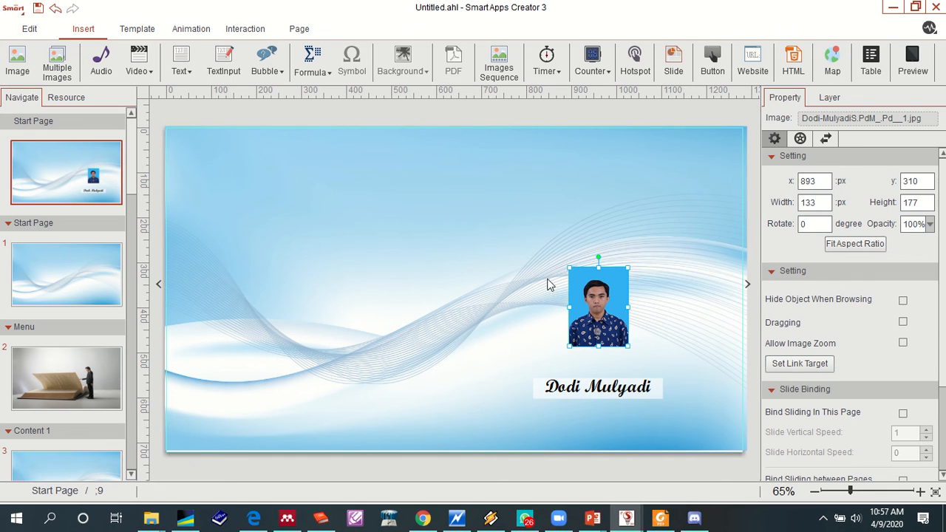
click(460, 239)
click(24, 73)
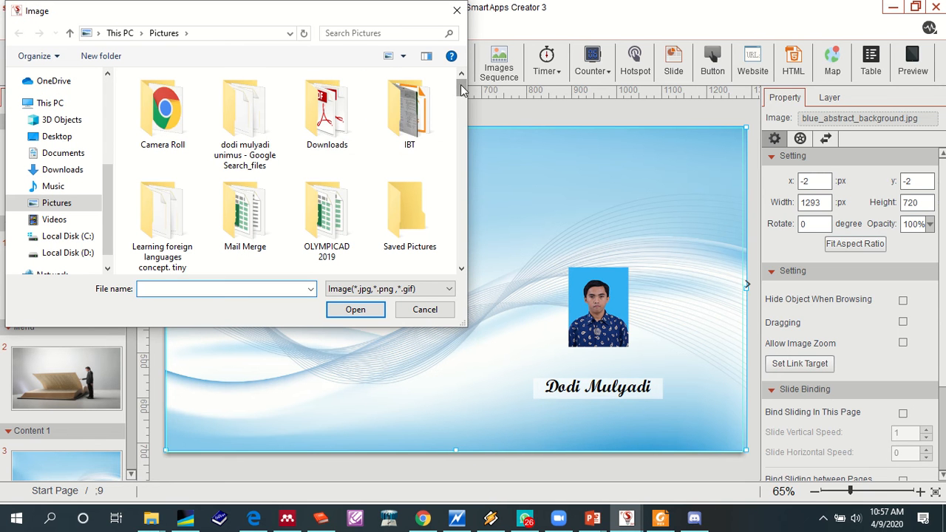
drag(460, 89, 465, 159)
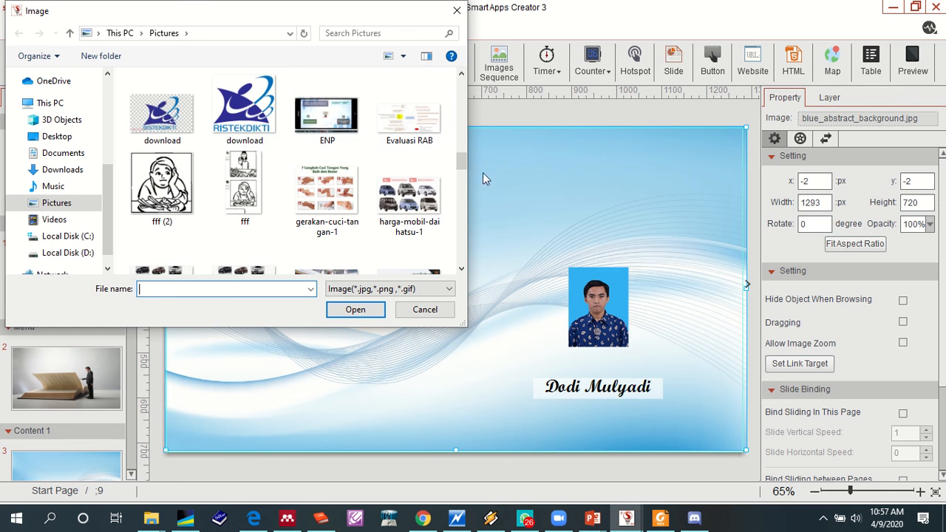
drag(461, 167, 458, 206)
click(418, 311)
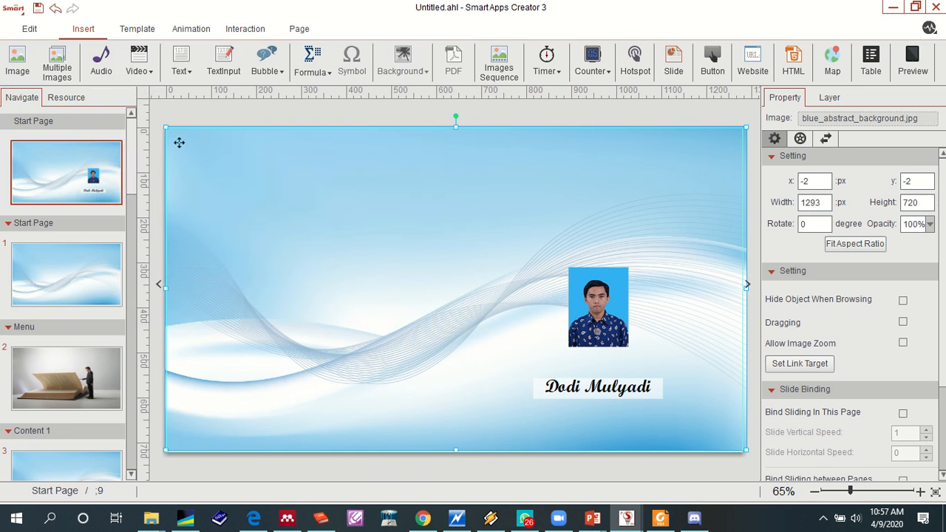
- Insert the red 2019-honda-hrv-sport car image from the Pictures folder onto the Start Page
click(18, 65)
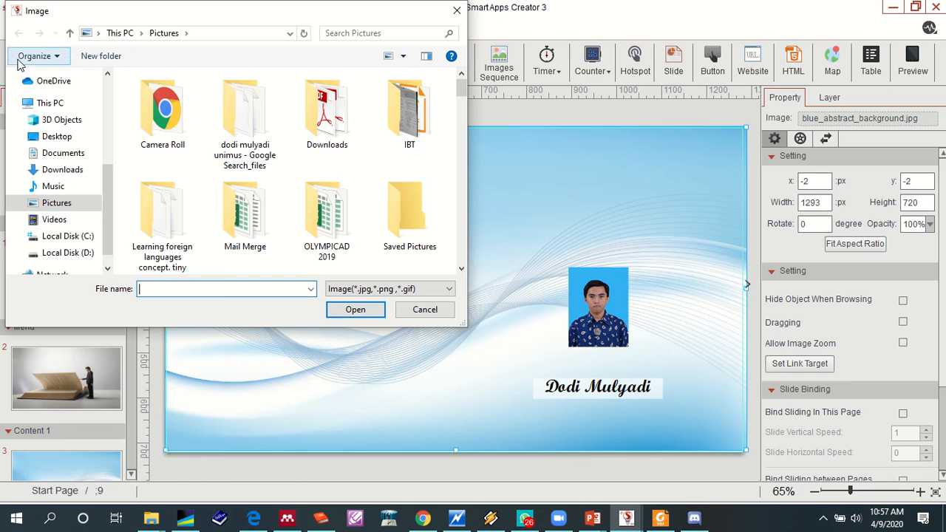
drag(460, 96, 459, 119)
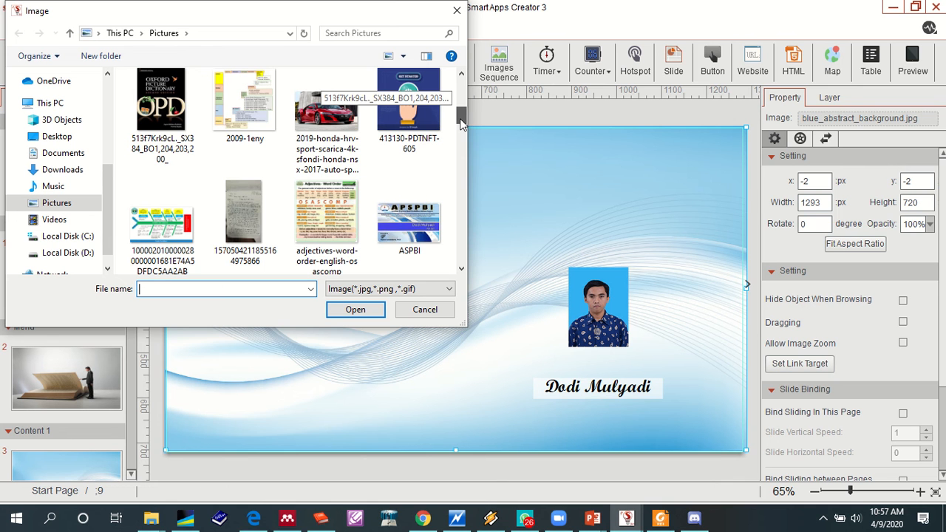
click(305, 127)
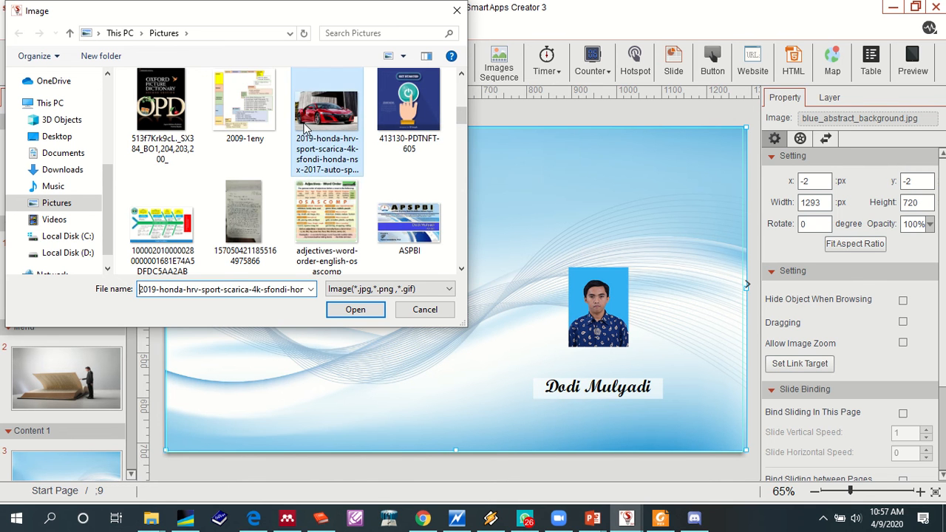
click(349, 309)
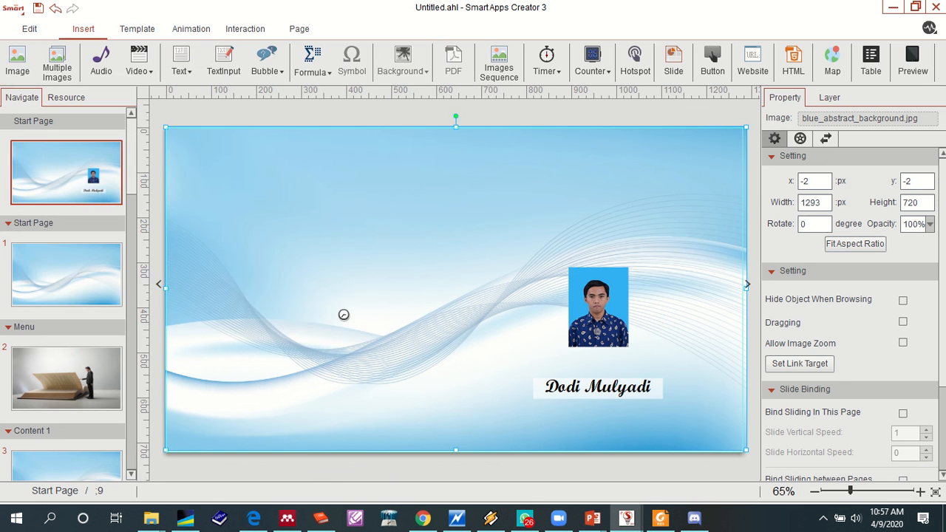
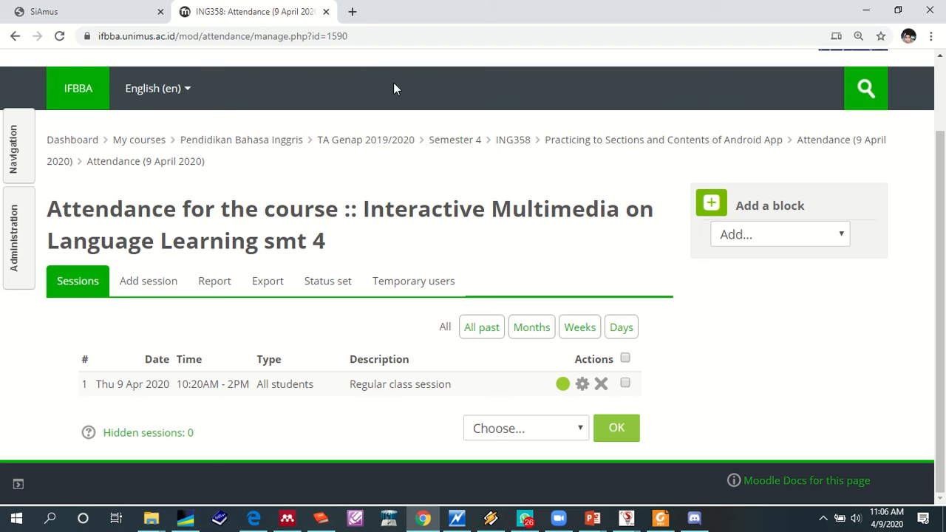
- Open freepik.com in the browser and search the site for "adjectives"
click(345, 37)
text(fre)
key(Return)
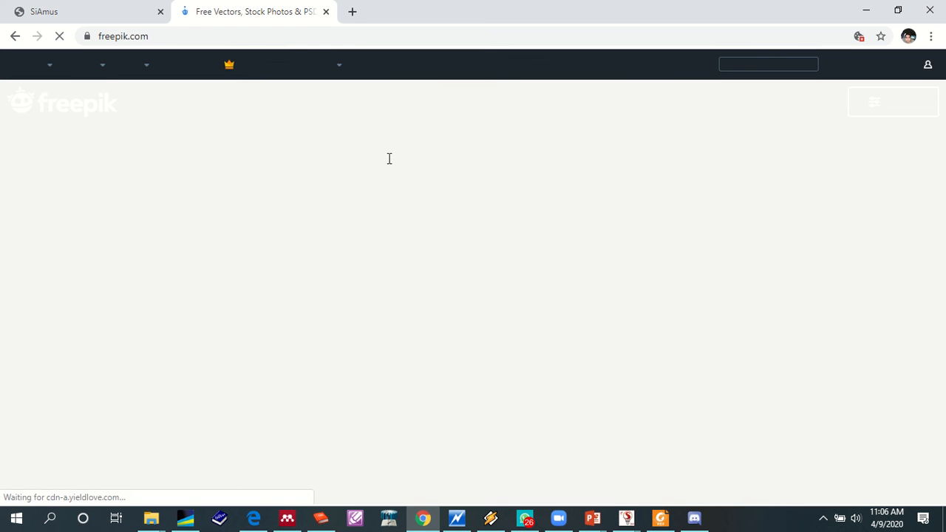
text(adjectives)
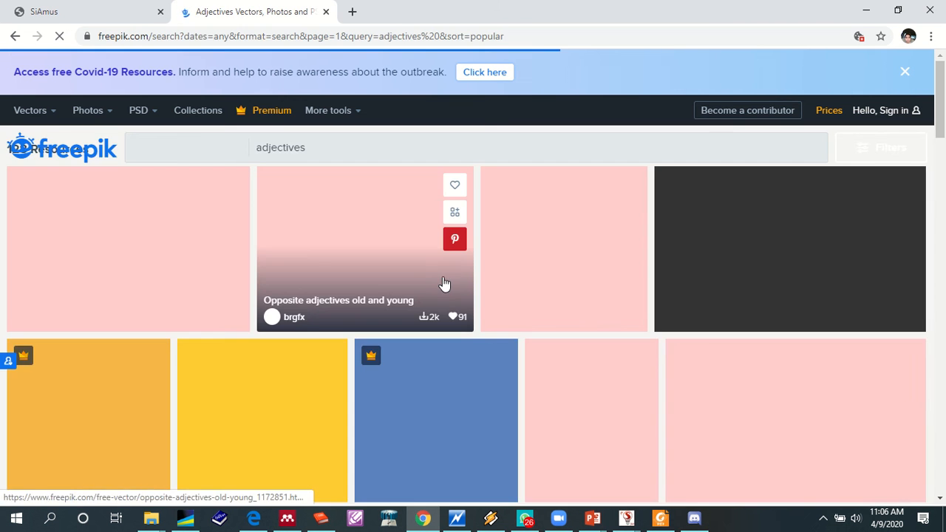
click(444, 284)
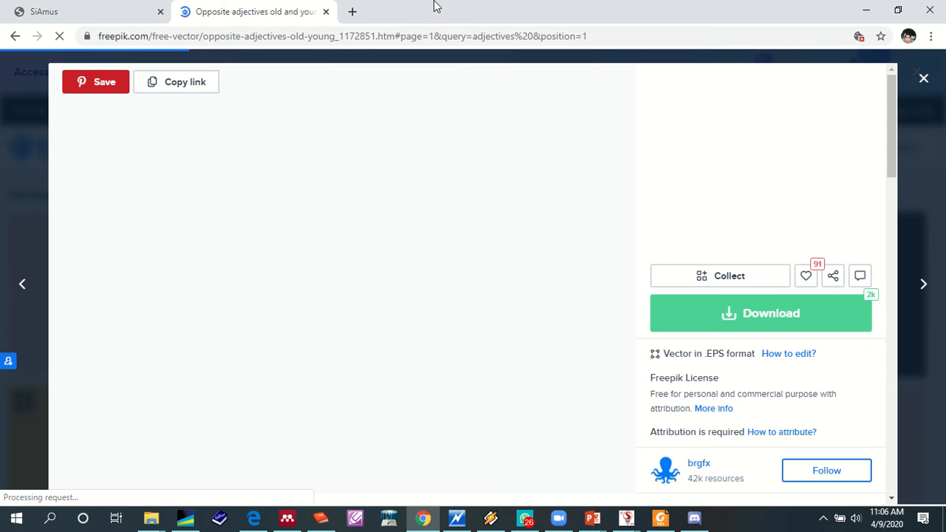
mouse_move(436, 3)
click(386, 35)
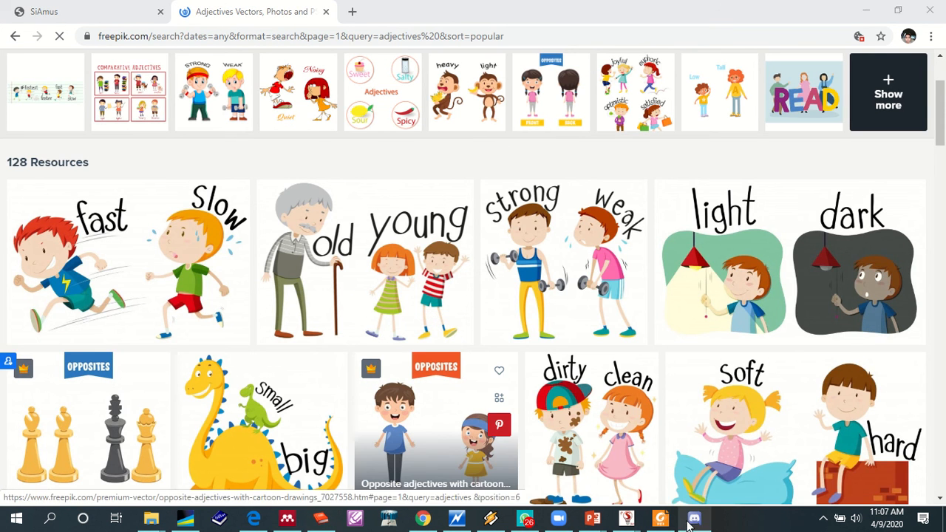
- Switch to Smart Apps Creator and check the insert options available on the Opening page
click(629, 519)
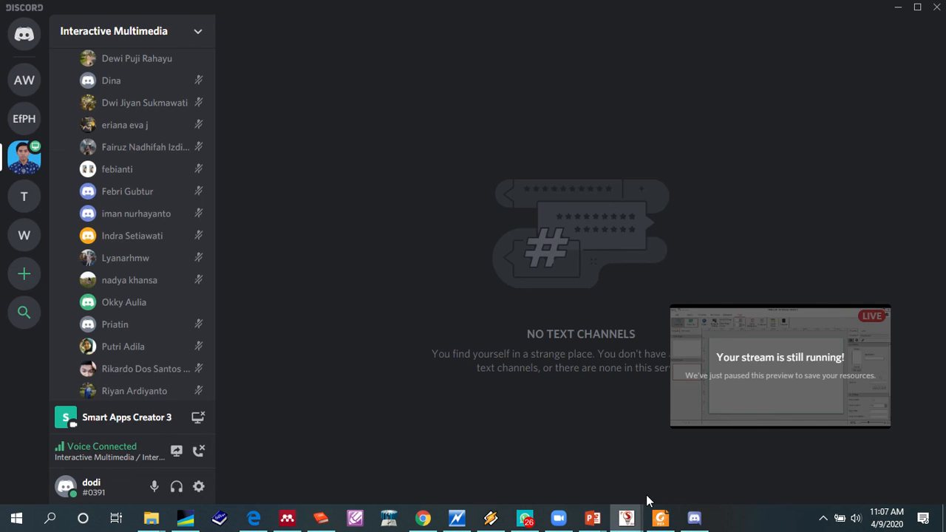
click(648, 489)
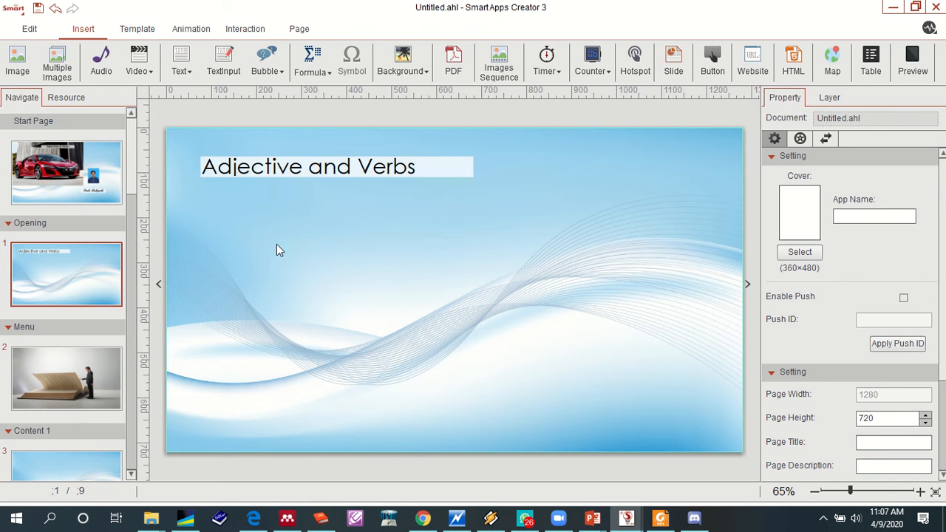
right_click(329, 250)
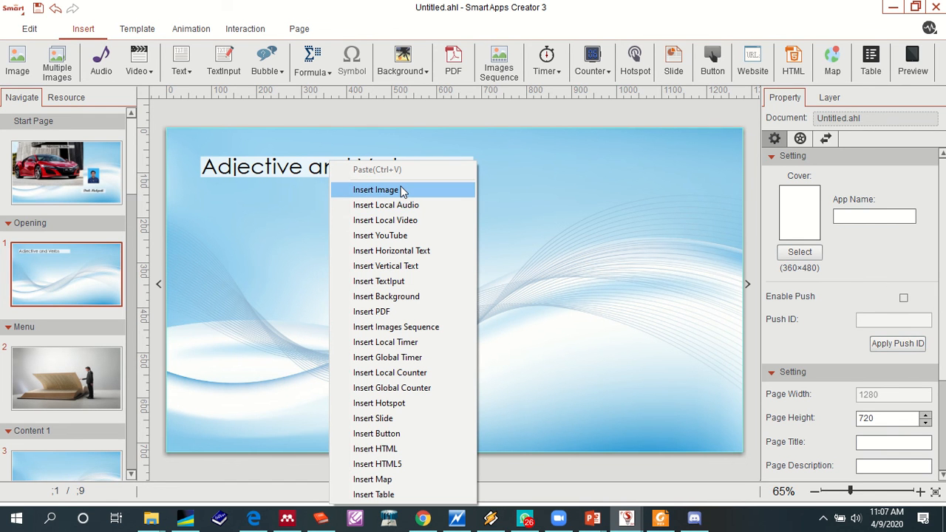
click(601, 269)
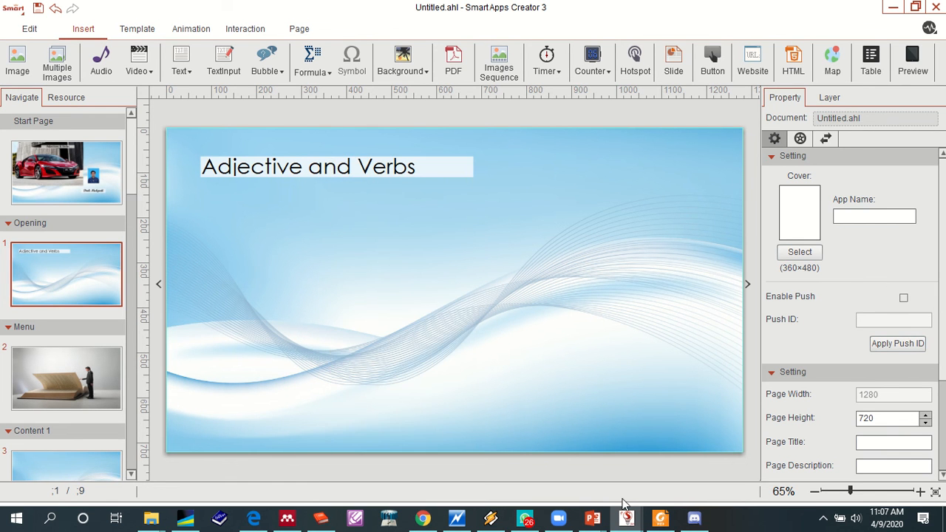
- Switch back to Chrome, open the "Opposite adjectives fast and slow" vector and save its page as a complete webpage on Local Disk (D:)
click(421, 519)
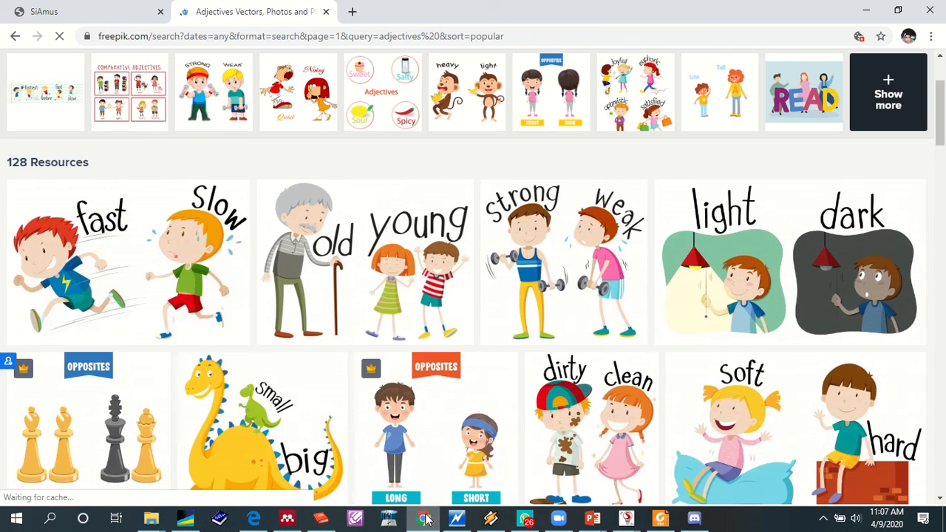
right_click(163, 271)
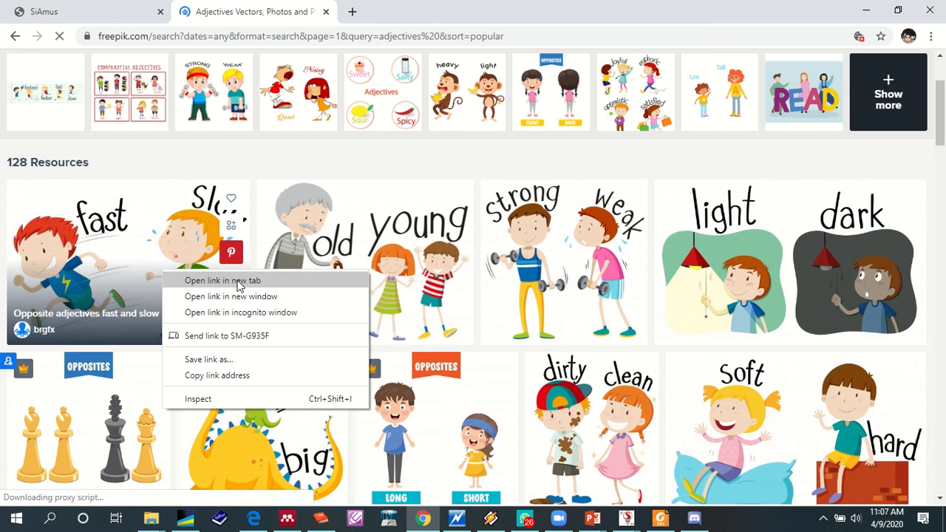
click(156, 259)
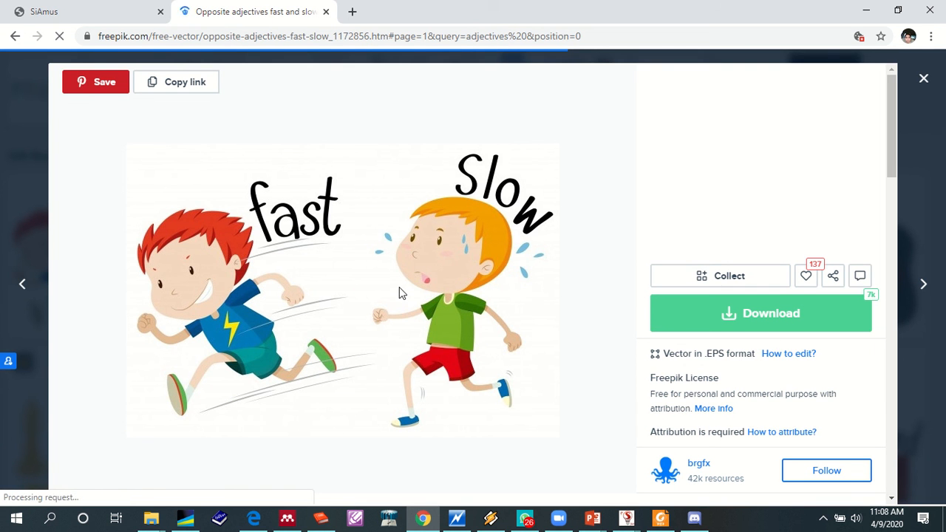
right_click(403, 288)
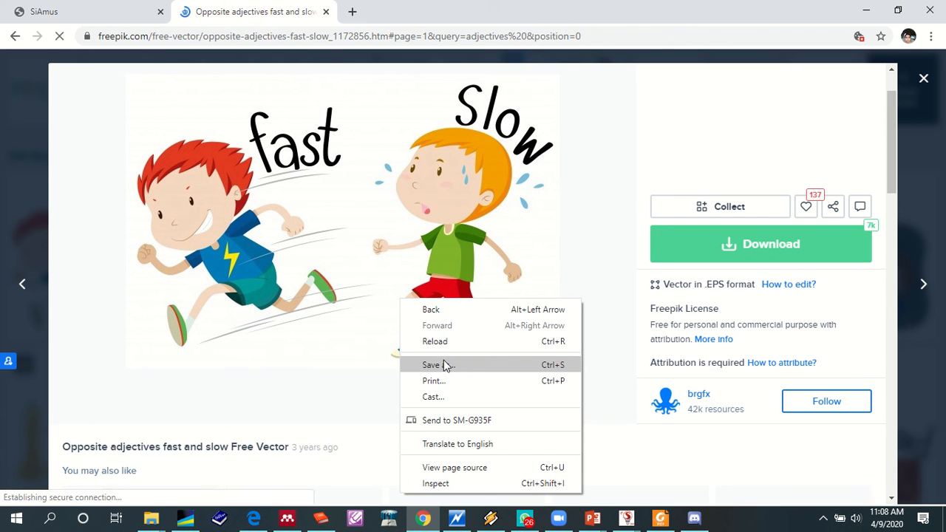
click(442, 365)
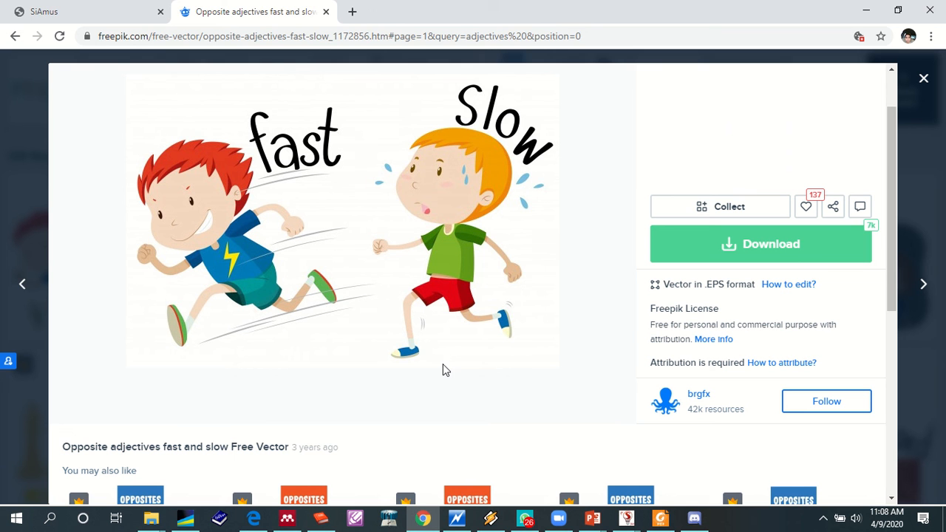
key(super+shift+s)
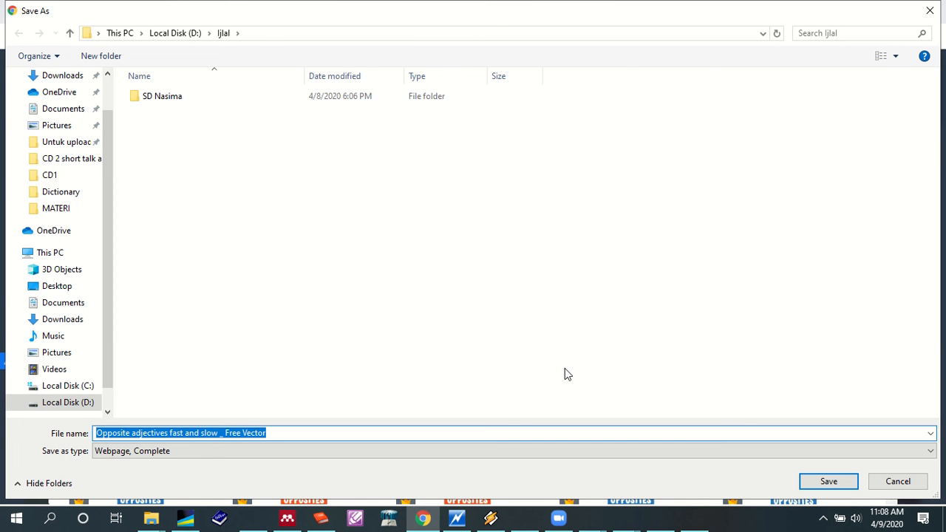
click(813, 485)
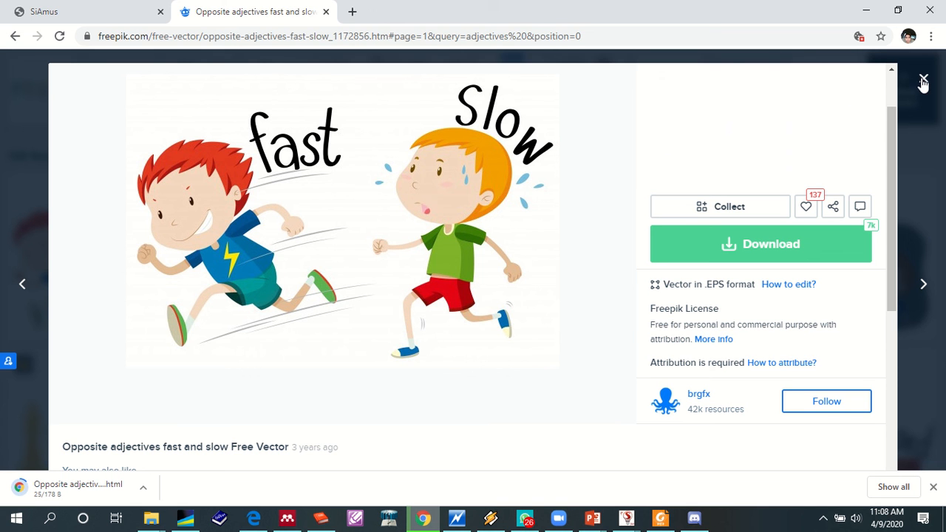
- Close the fast and slow vector preview and return to the Freepik adjectives results
click(923, 80)
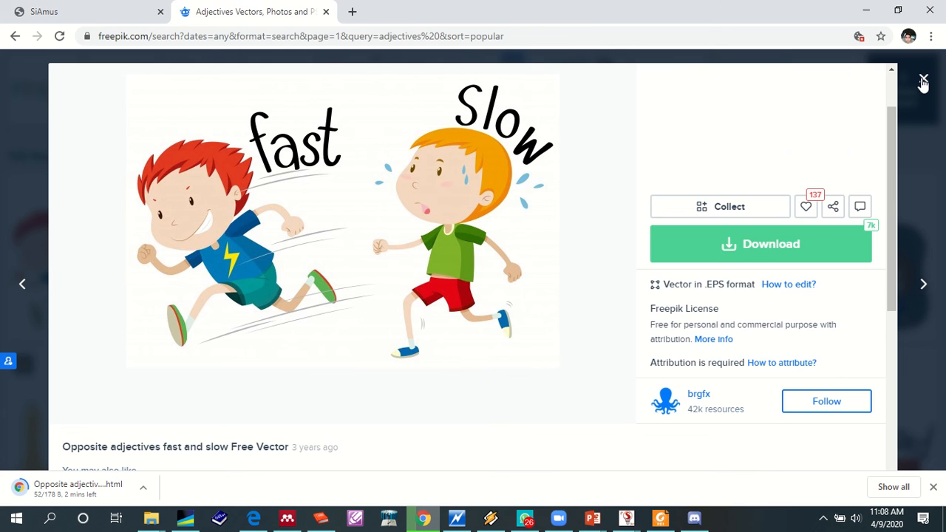
click(923, 84)
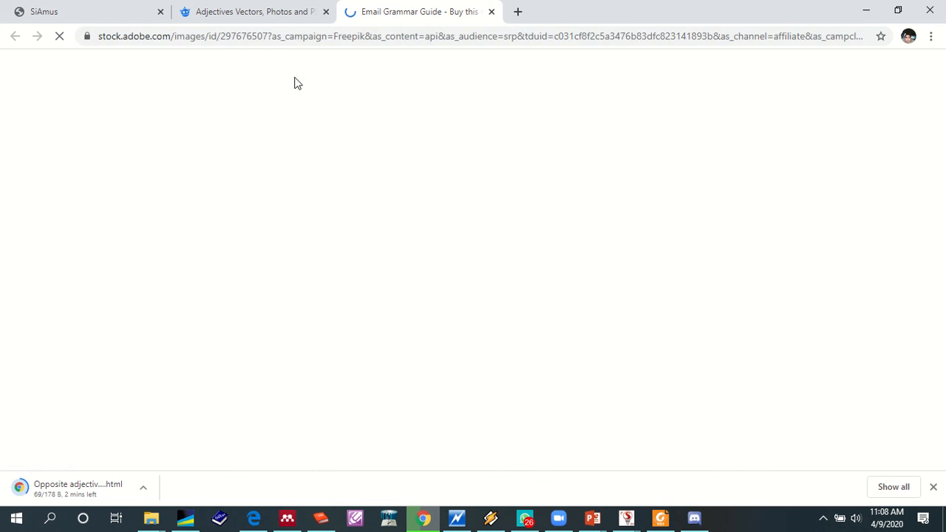
click(251, 16)
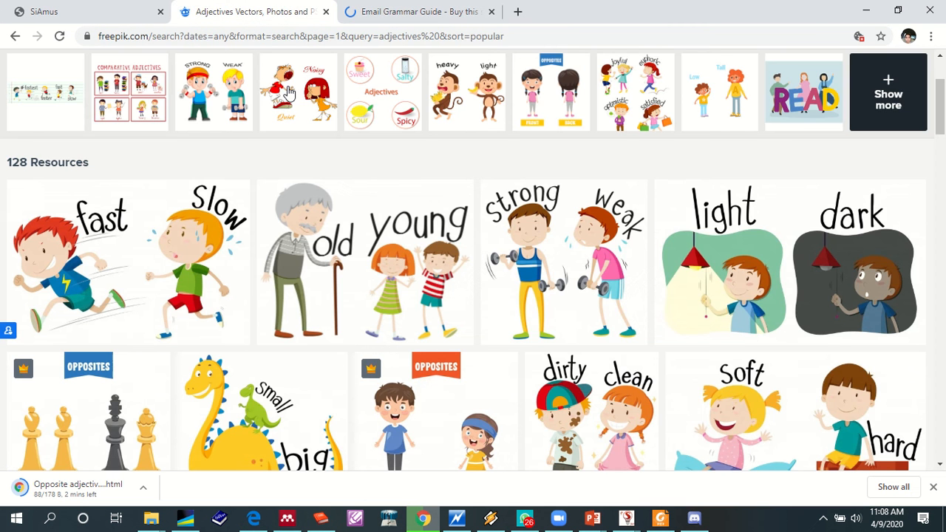
- Replace the Freepik search term with "verbs" and run the search
scroll(870, 149, up, 2)
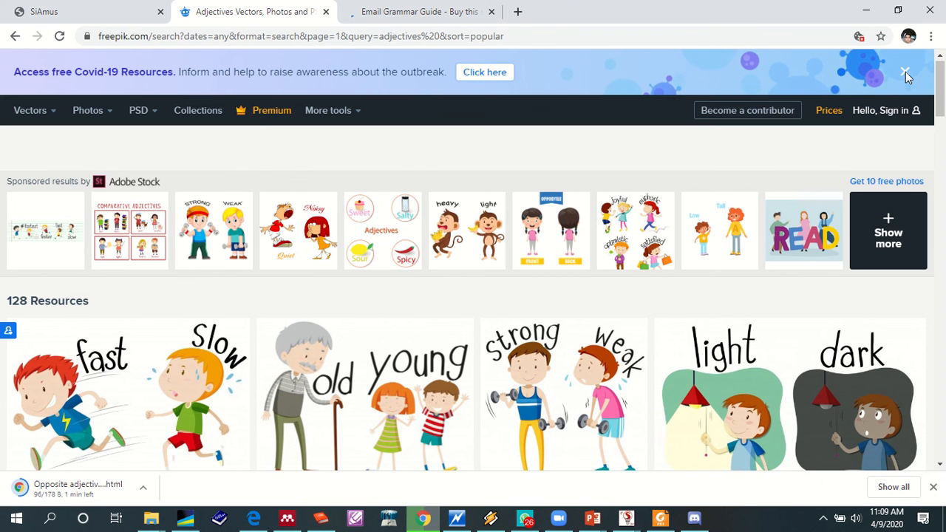
scroll(178, 196, down, 1)
mouse_move(316, 104)
mouse_down()
mouse_move(275, 103)
mouse_move(267, 117)
mouse_up()
text(vercb)
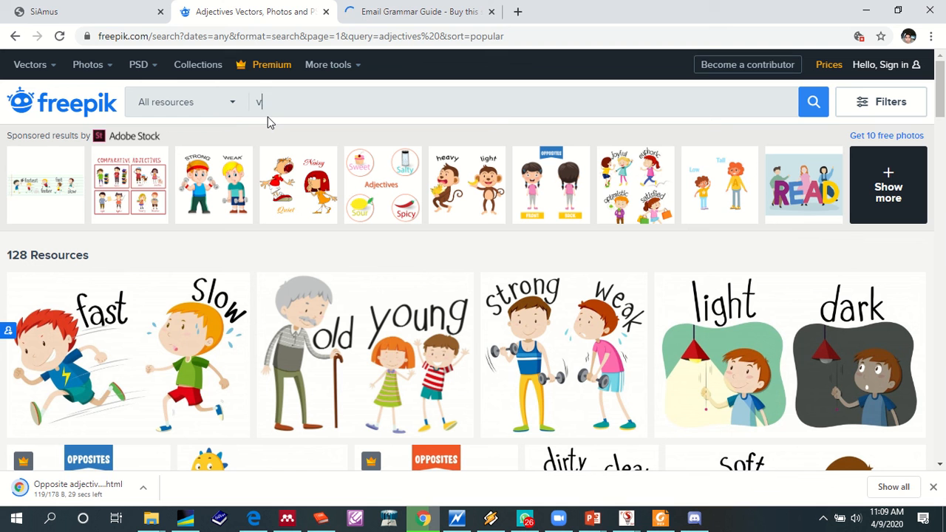
key(BackSpace)
key(BackSpace)
key(BackSpace)
text(rbs)
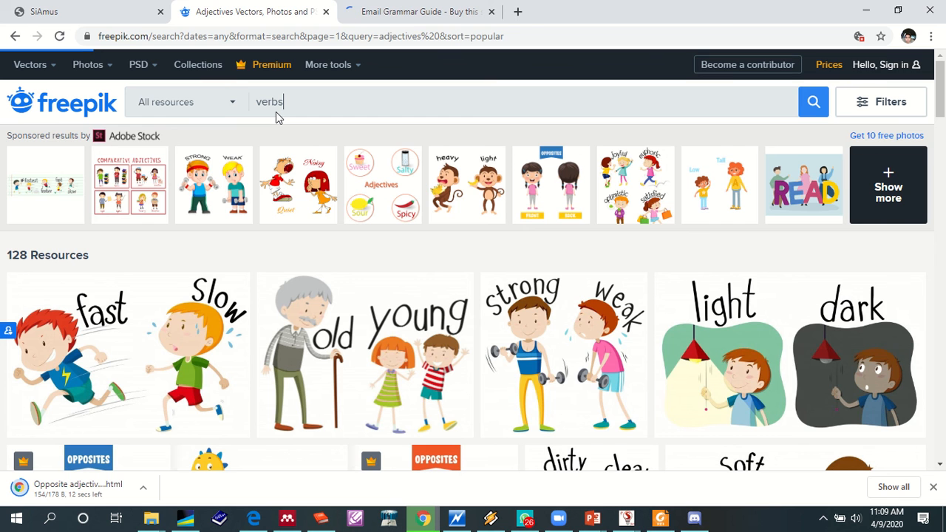
key(Return)
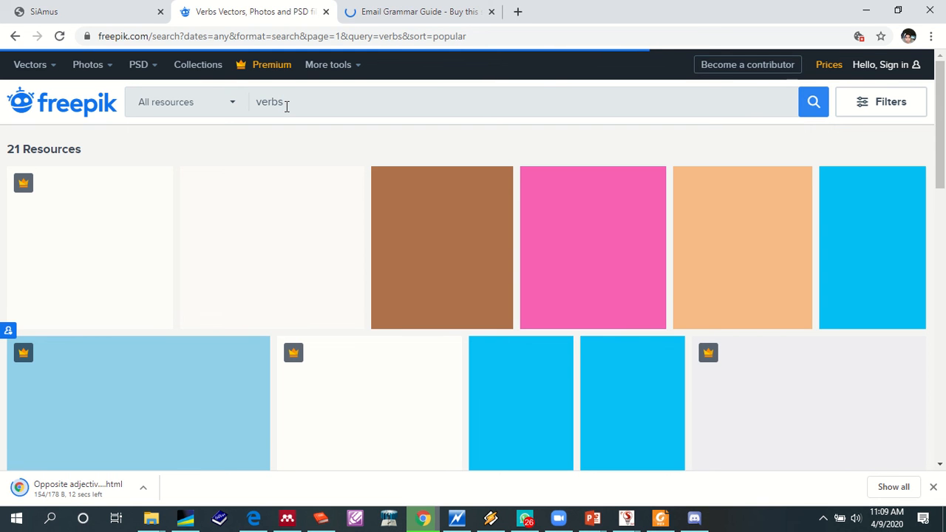
- Search Freepik for "adverb"
double_click(306, 106)
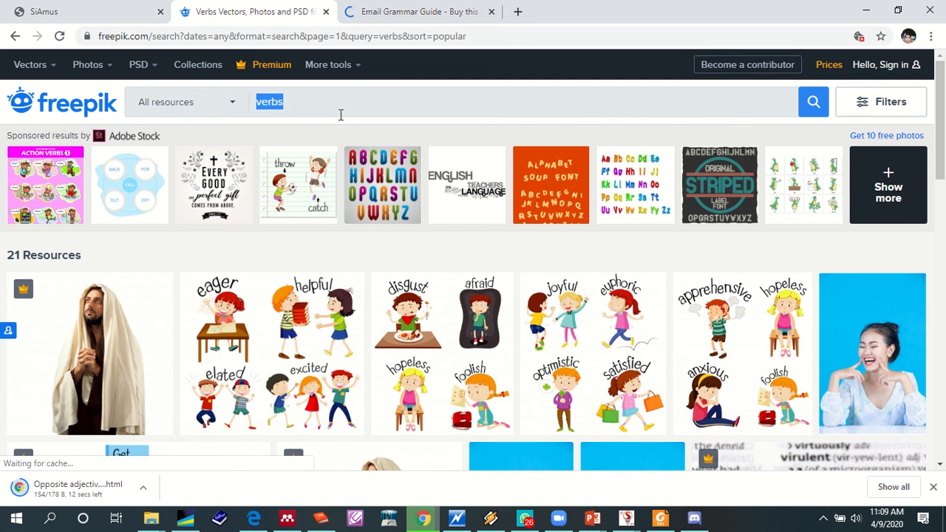
text(adverb)
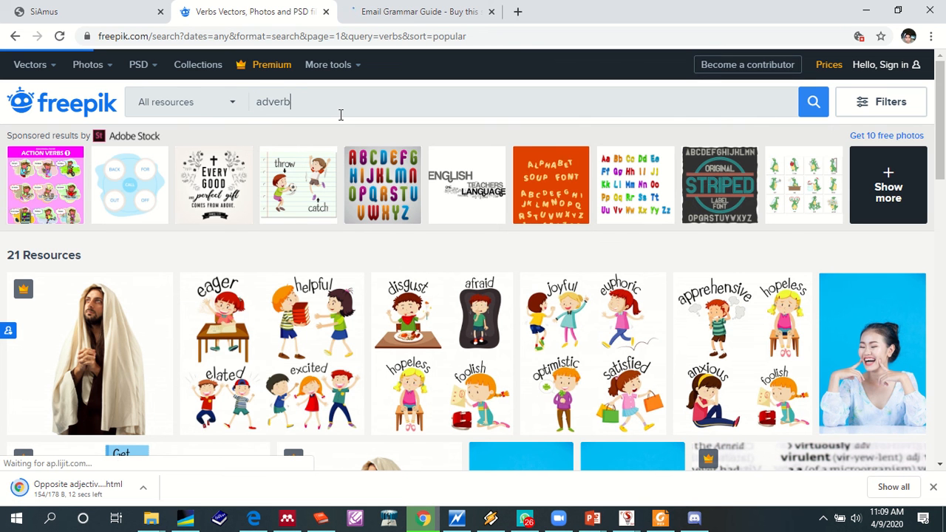
key(Return)
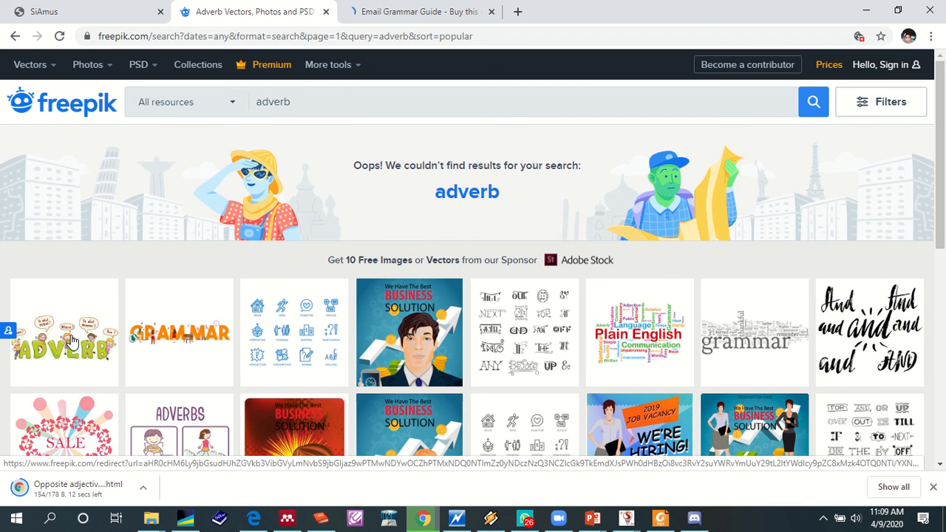
- Open the green ADVERB kids illustration from the sponsored results on its own Adobe Stock page and close the Email Grammar Guide page
scroll(72, 340, down, 1)
right_click(97, 281)
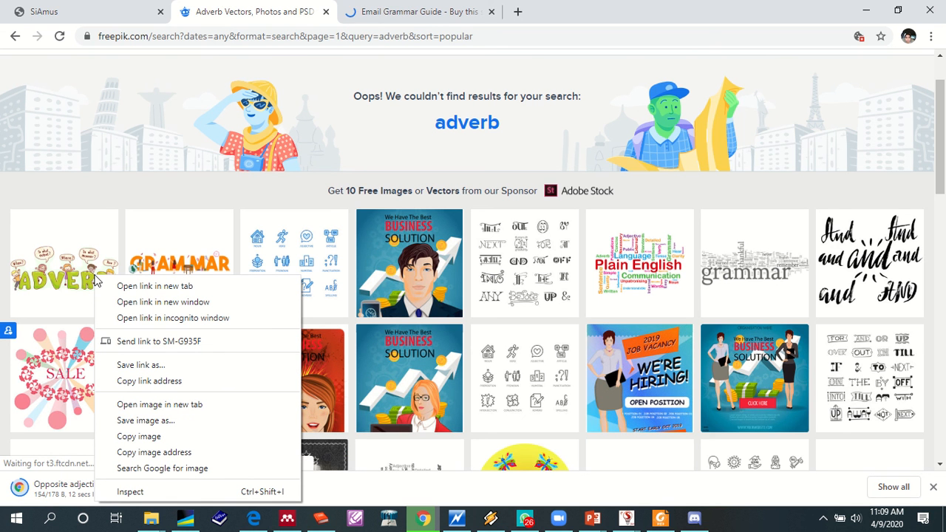
click(98, 286)
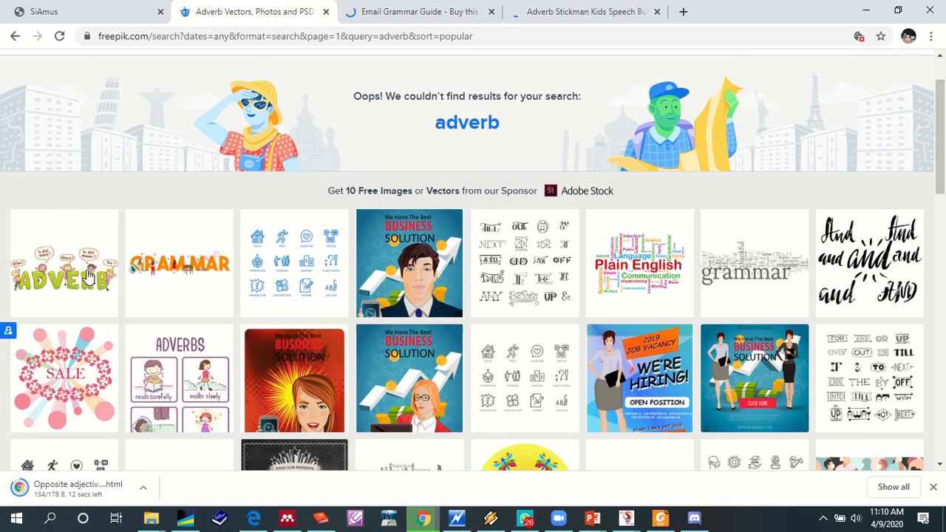
right_click(87, 275)
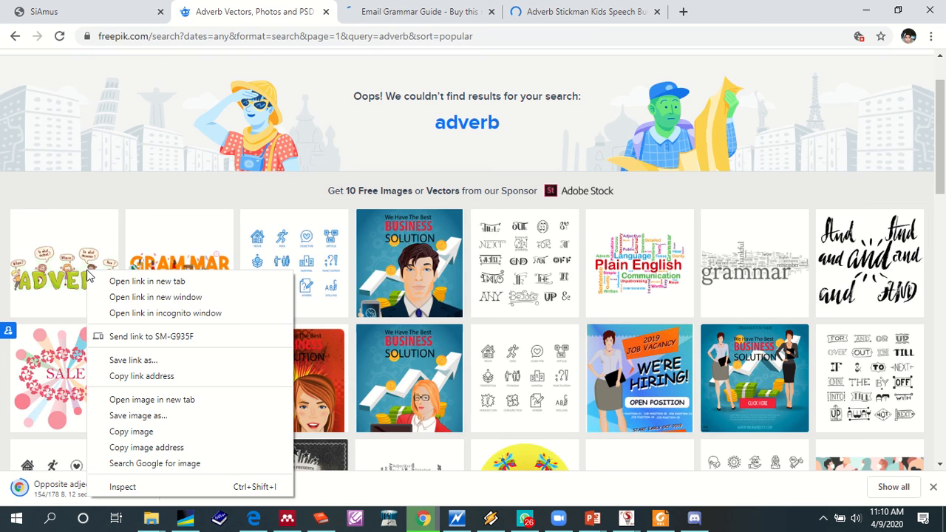
click(87, 275)
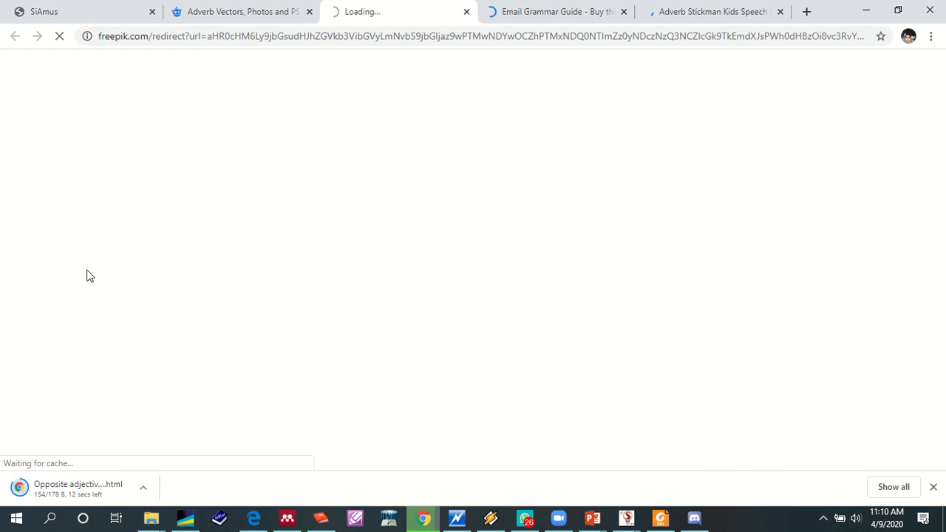
click(624, 12)
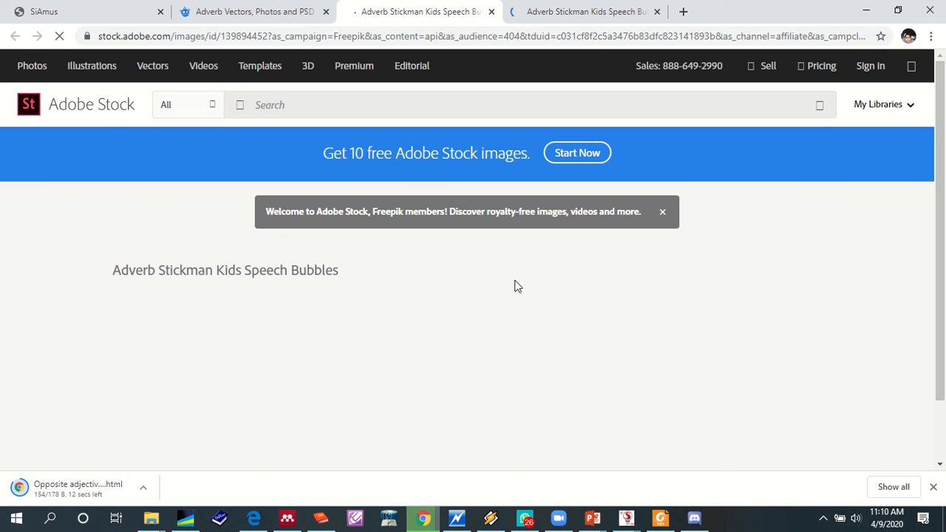
click(605, 16)
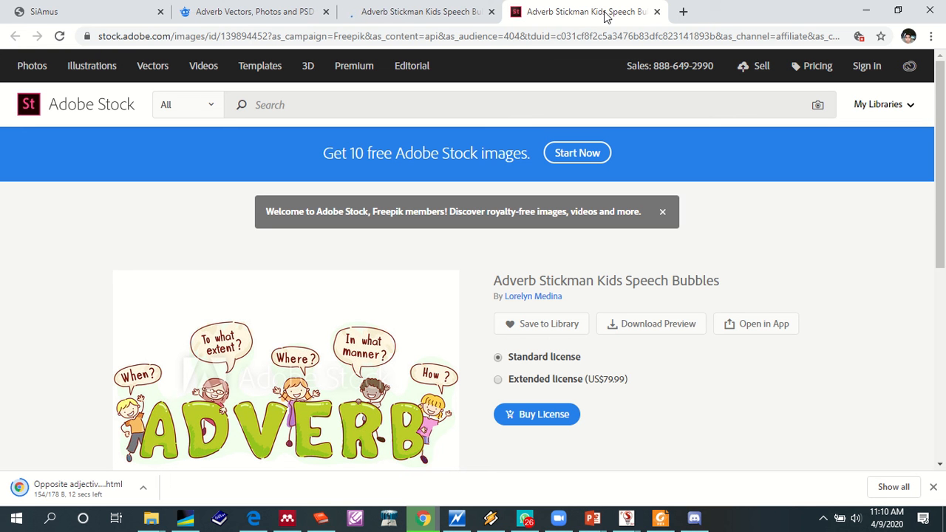
- Save the ADVERB illustration from Adobe Stock as a JPEG image on Local Disk (D:) and leave its page
scroll(332, 340, down, 3)
right_click(342, 218)
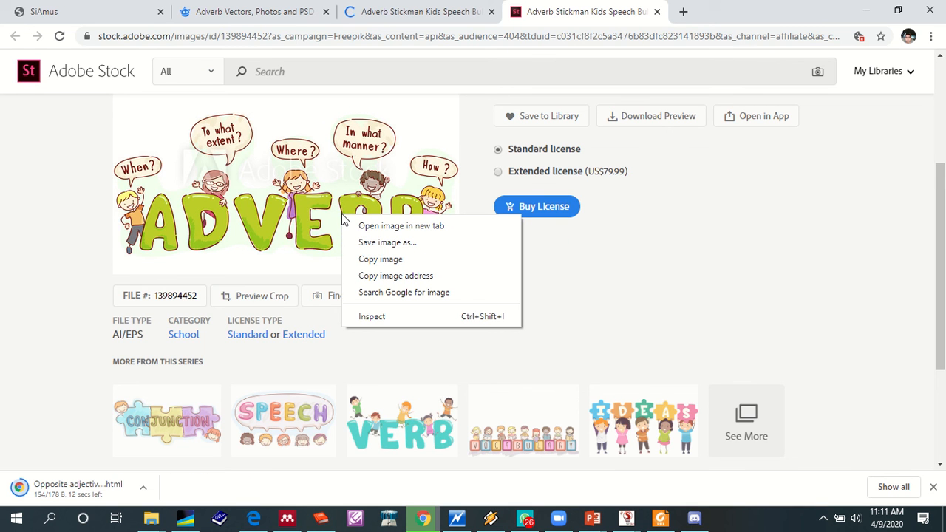
click(369, 259)
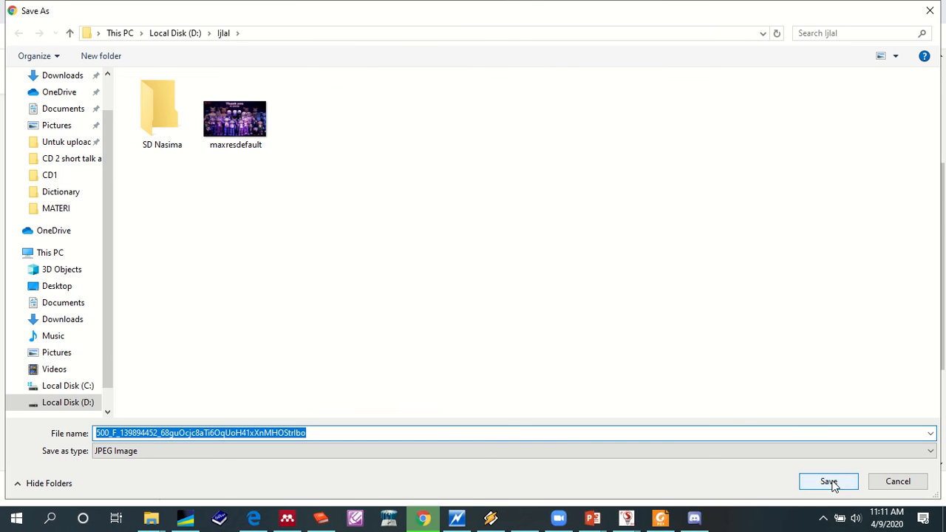
click(830, 482)
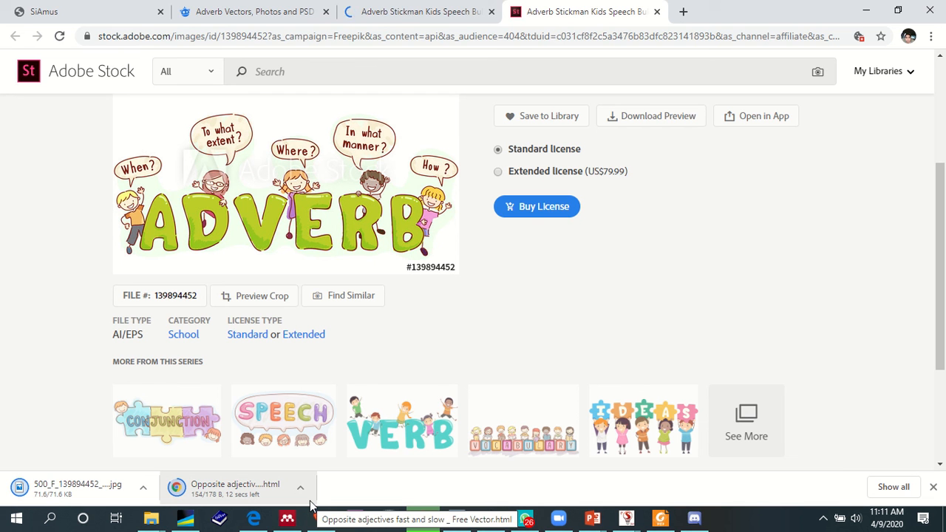
click(459, 21)
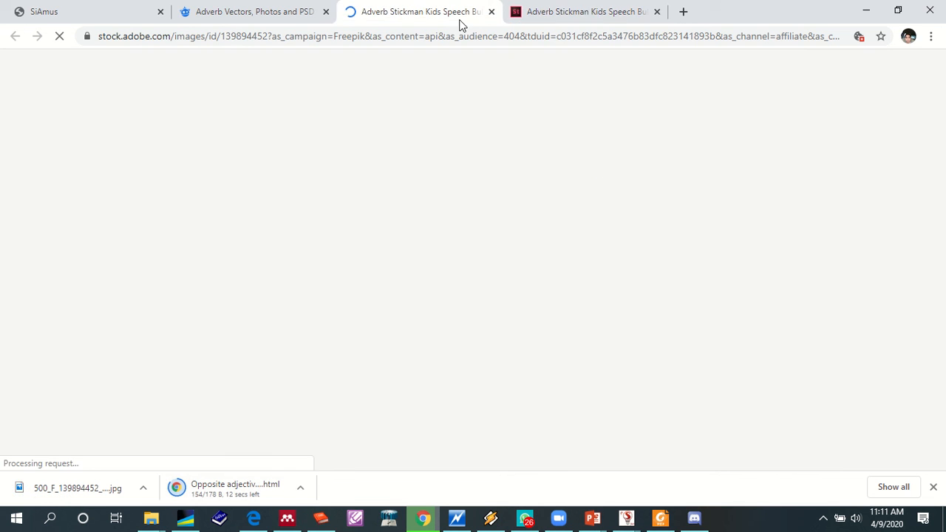
- Return to the Freepik adverb results and switch to the Untitled.ahl project in Smart Apps Creator 3
click(259, 18)
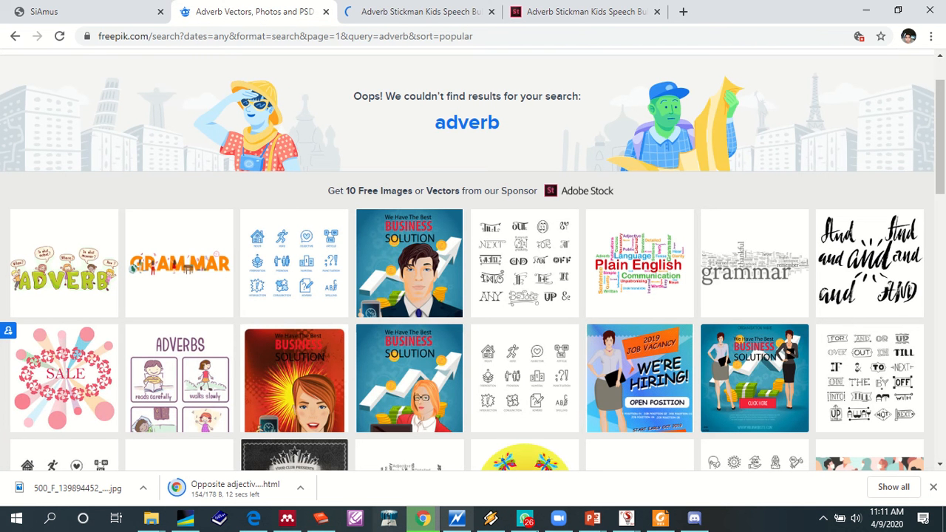
click(623, 519)
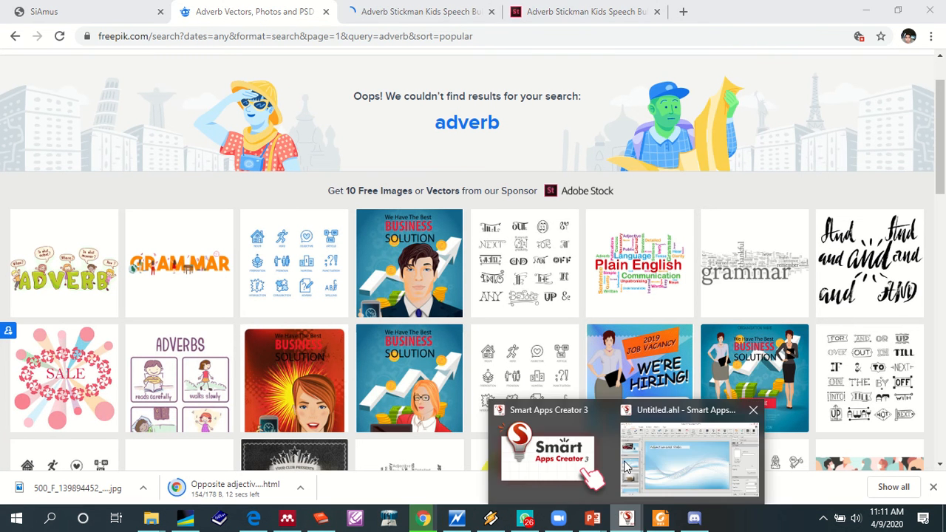
click(686, 448)
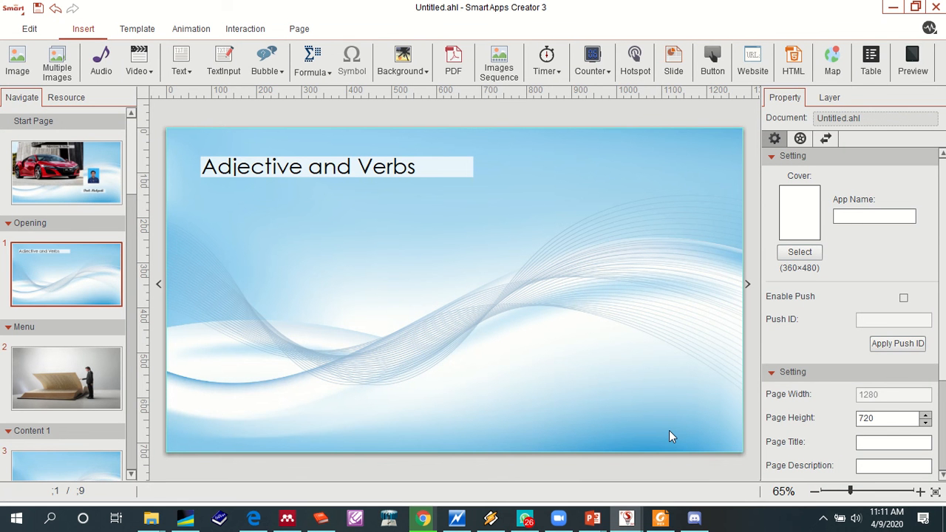
click(823, 518)
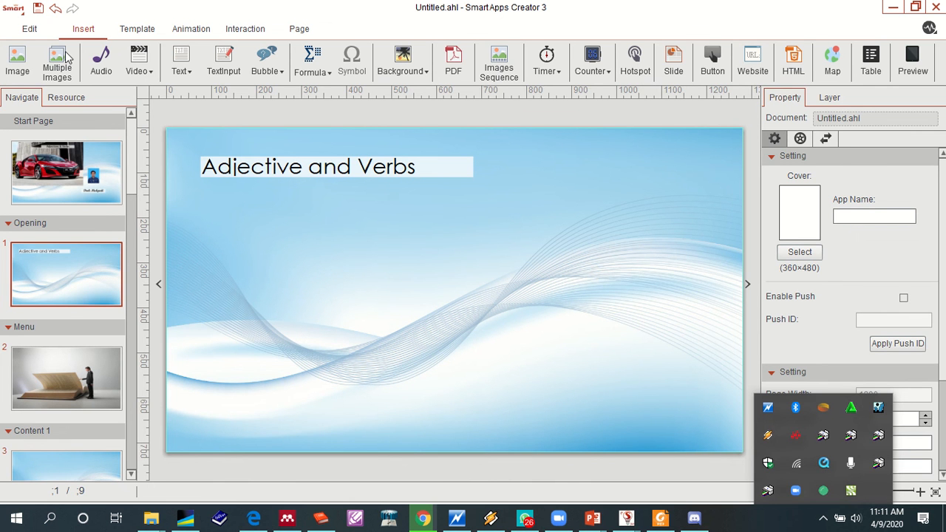
- Start inserting an image on the Opening page and look through the Pictures folder for a suitable file
click(24, 68)
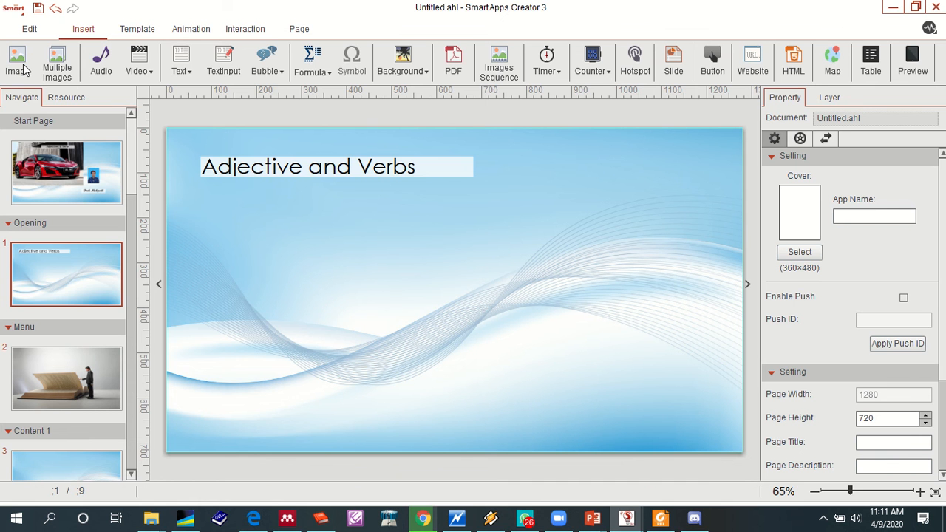
click(24, 69)
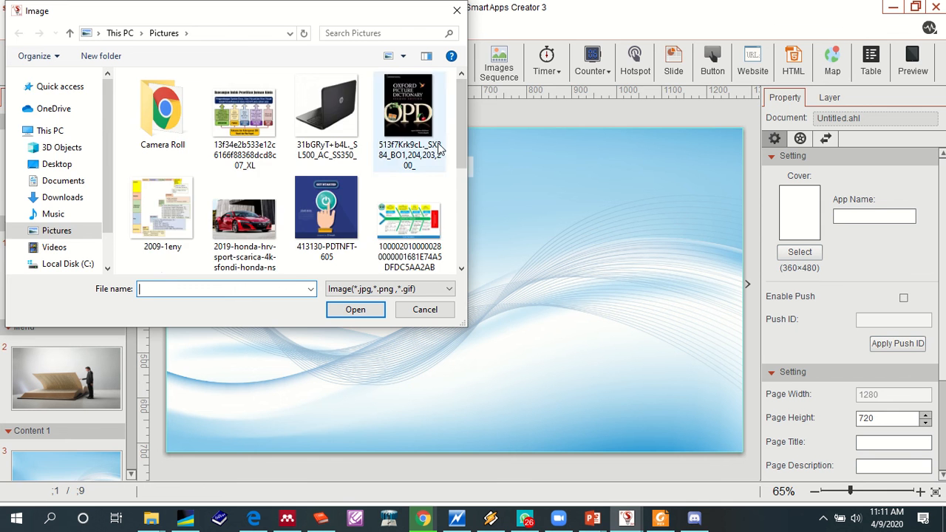
drag(459, 90, 472, 158)
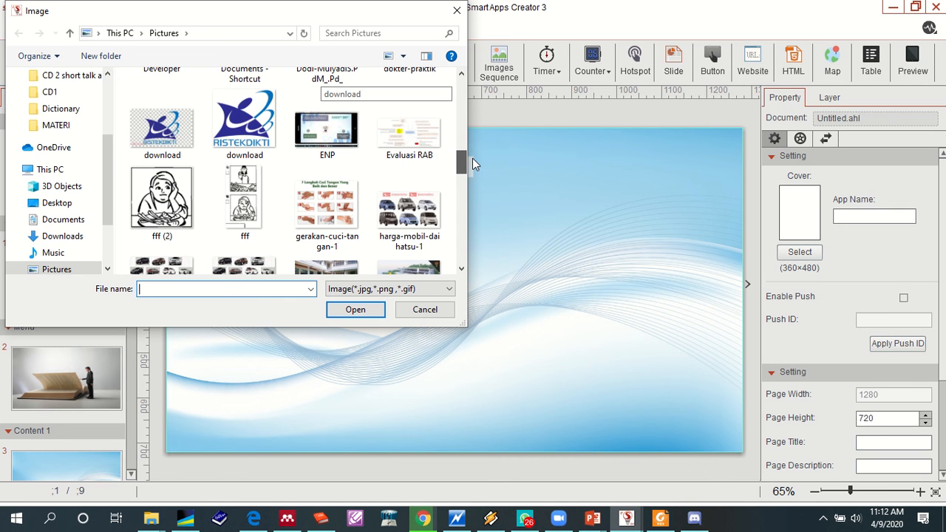
drag(472, 158, 418, 152)
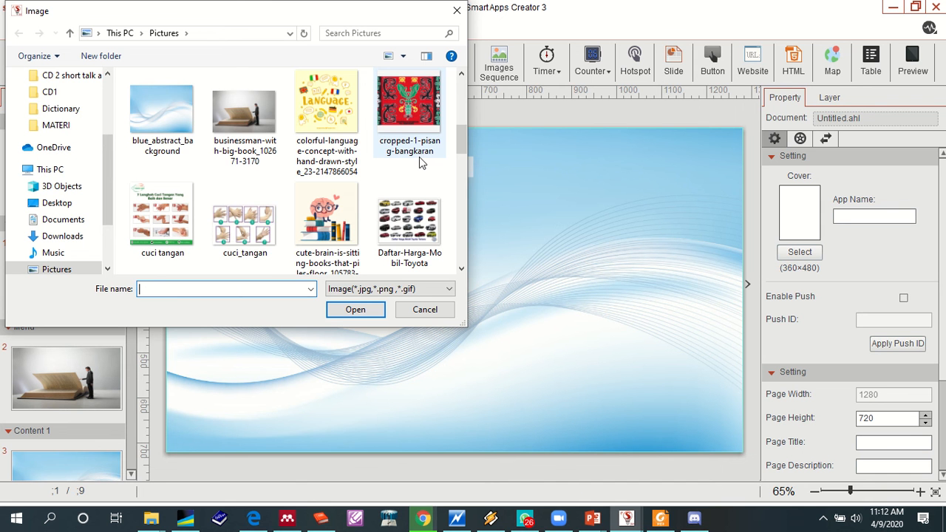
scroll(419, 156, up, 2)
scroll(419, 157, down, 1)
scroll(422, 205, down, 6)
scroll(424, 206, down, 5)
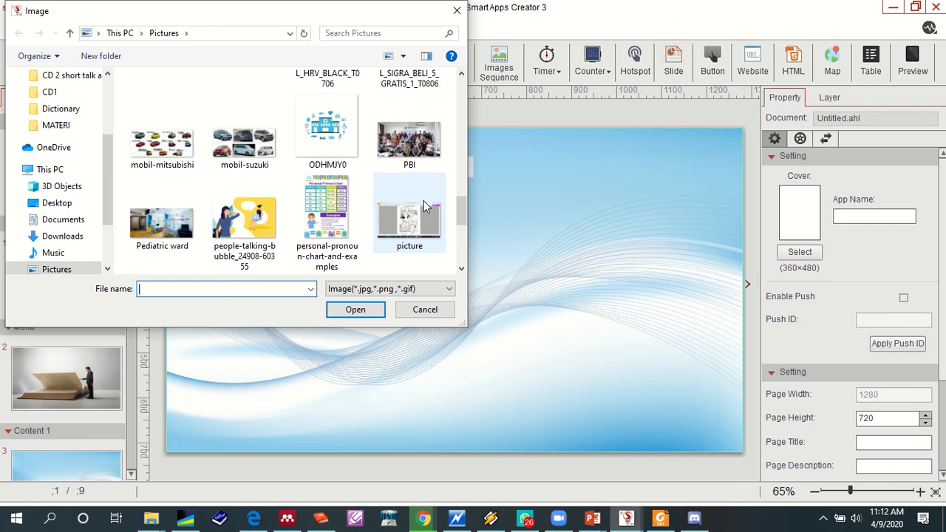
scroll(426, 207, down, 4)
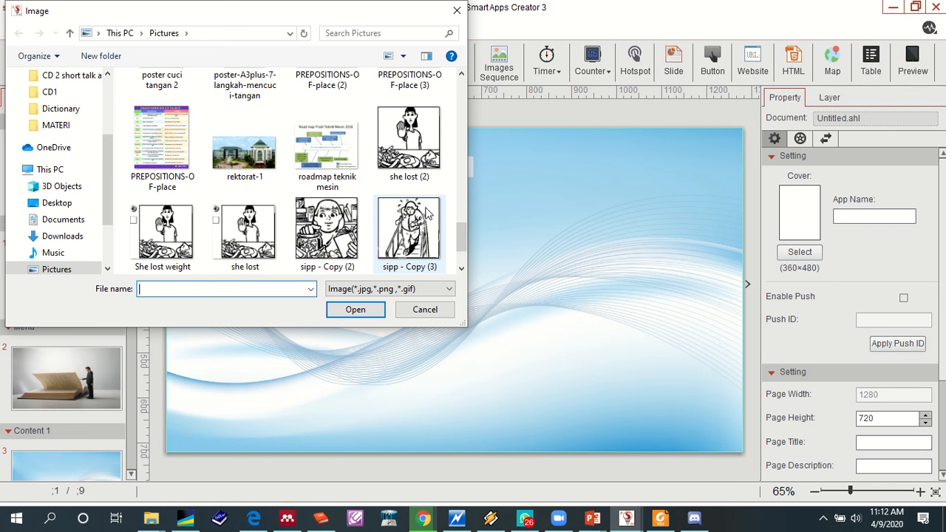
scroll(426, 214, down, 1)
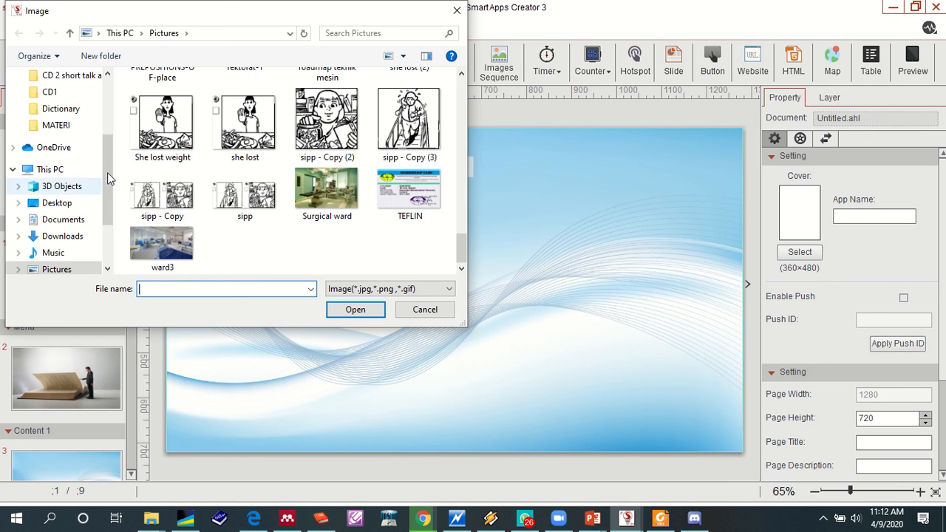
scroll(108, 185, down, 1)
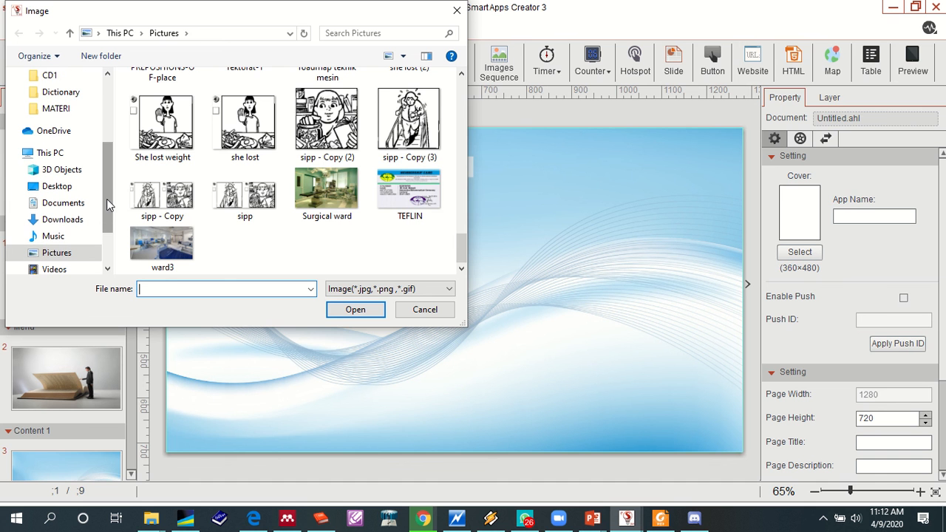
- Look through the Downloads folder with large icons for a suitable picture
click(65, 221)
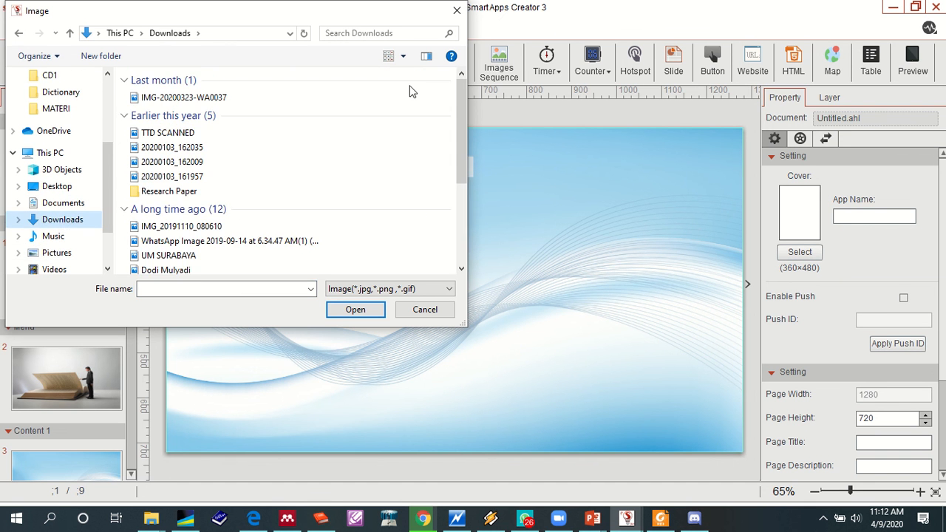
click(403, 56)
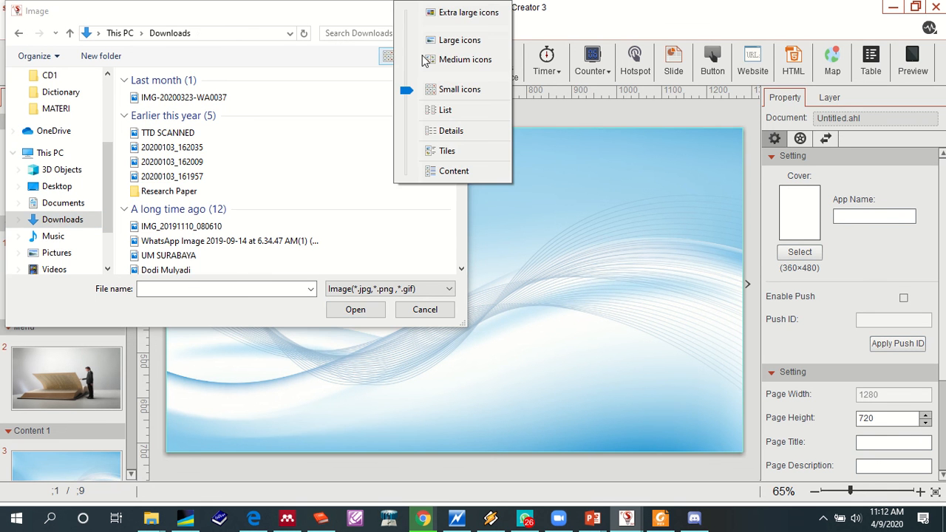
click(434, 40)
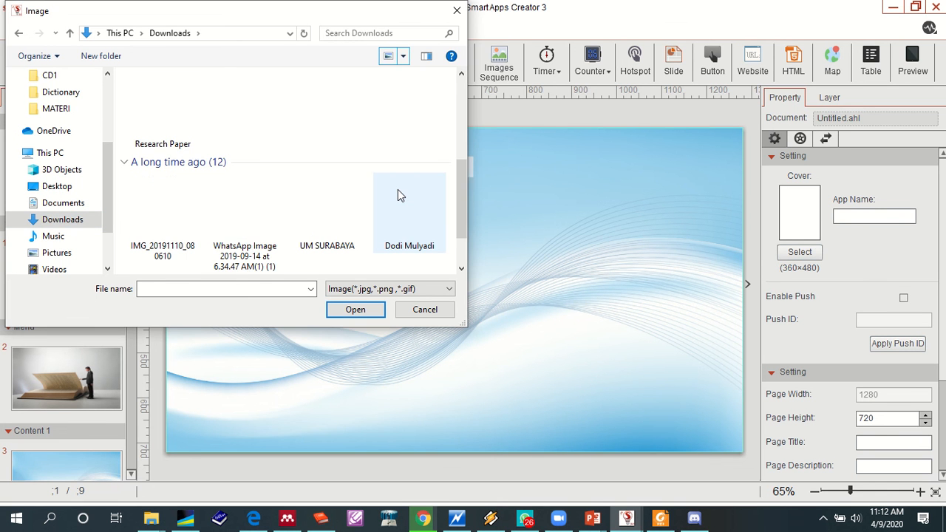
scroll(397, 195, down, 1)
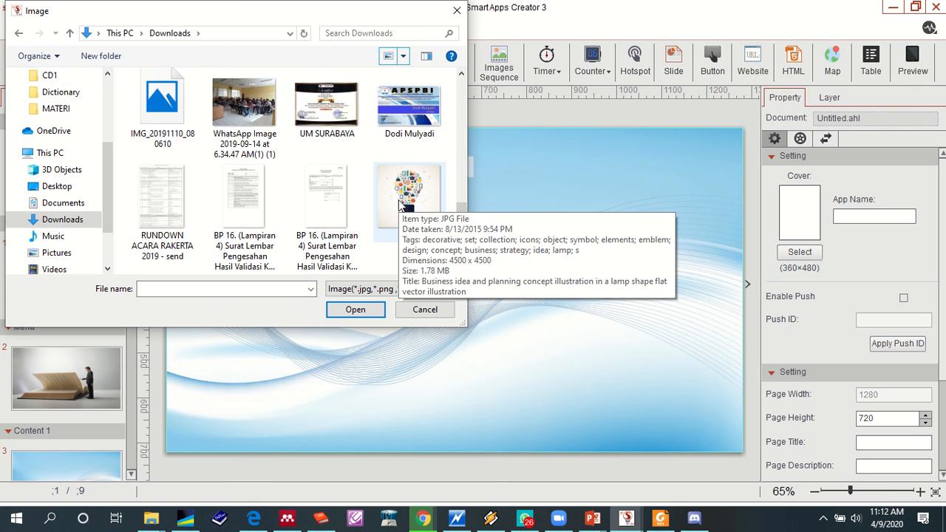
scroll(397, 195, down, 1)
scroll(398, 223, up, 2)
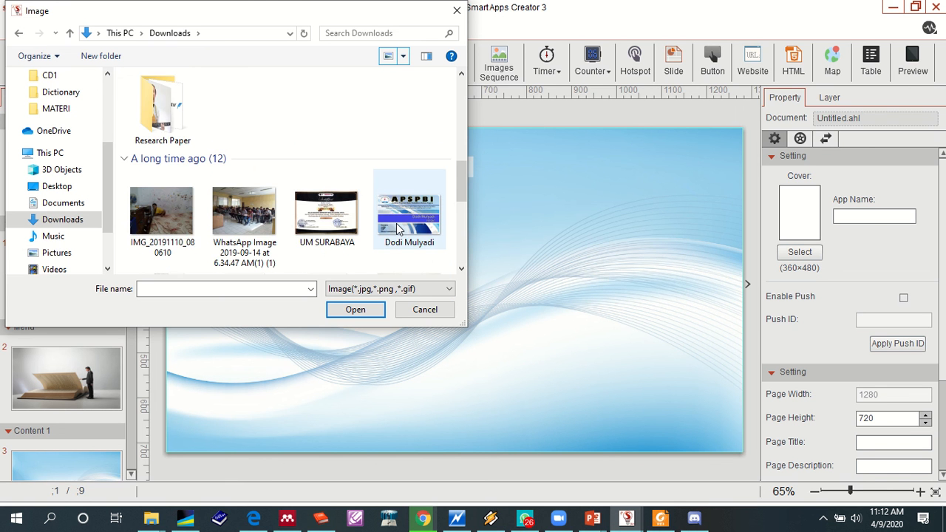
scroll(398, 225, up, 3)
scroll(392, 220, down, 4)
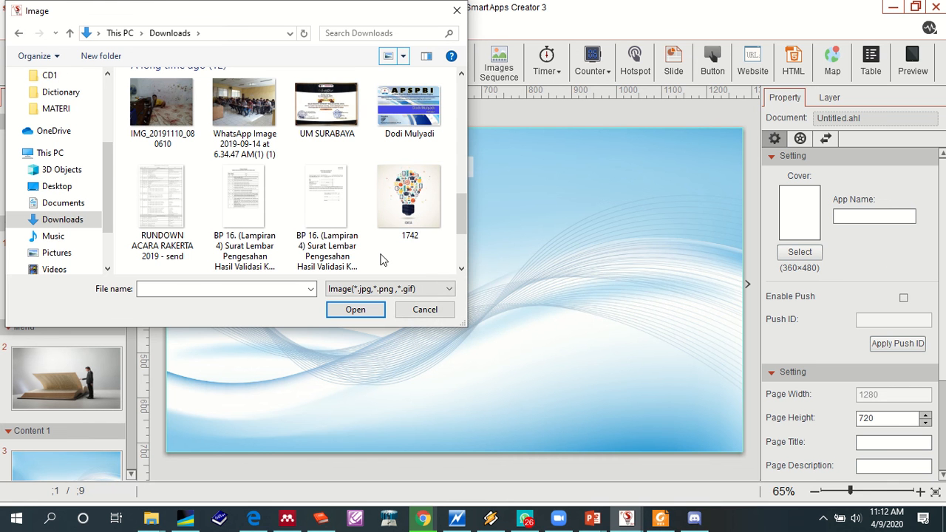
click(57, 252)
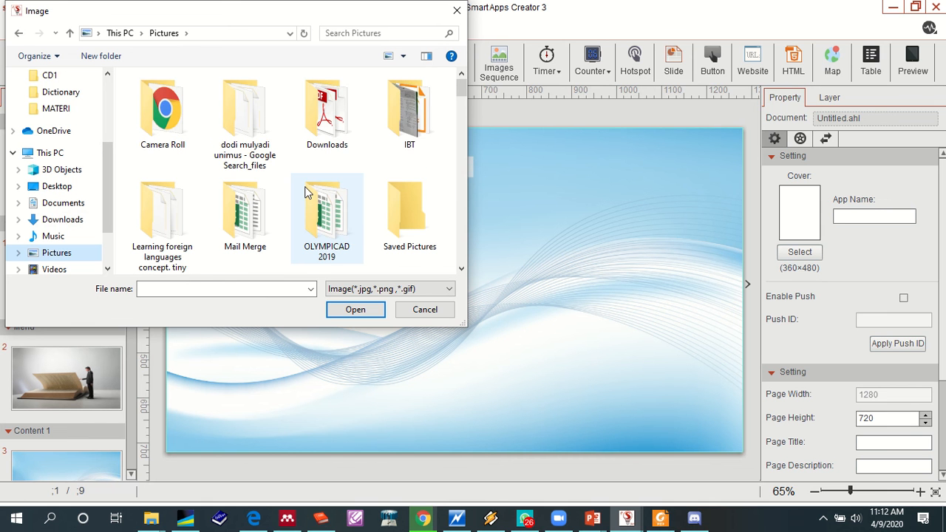
scroll(317, 199, down, 6)
click(380, 290)
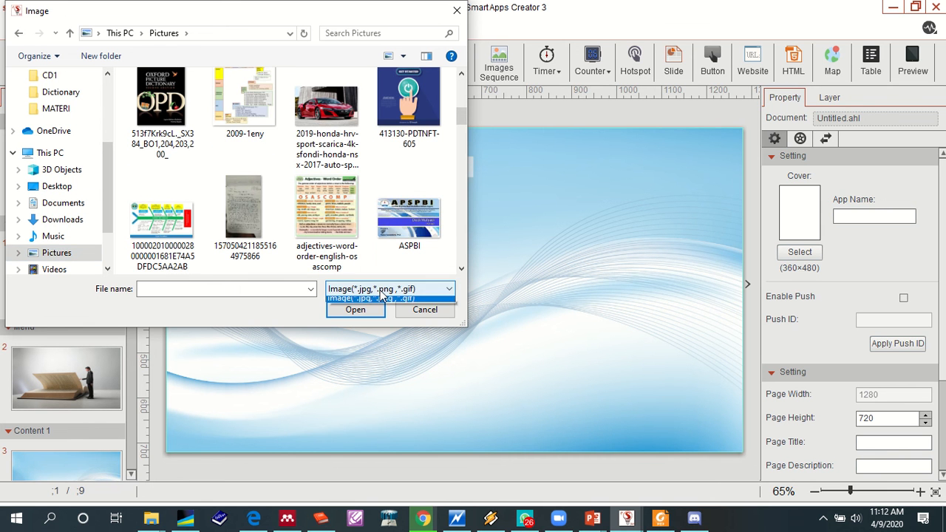
click(380, 298)
scroll(373, 243, down, 3)
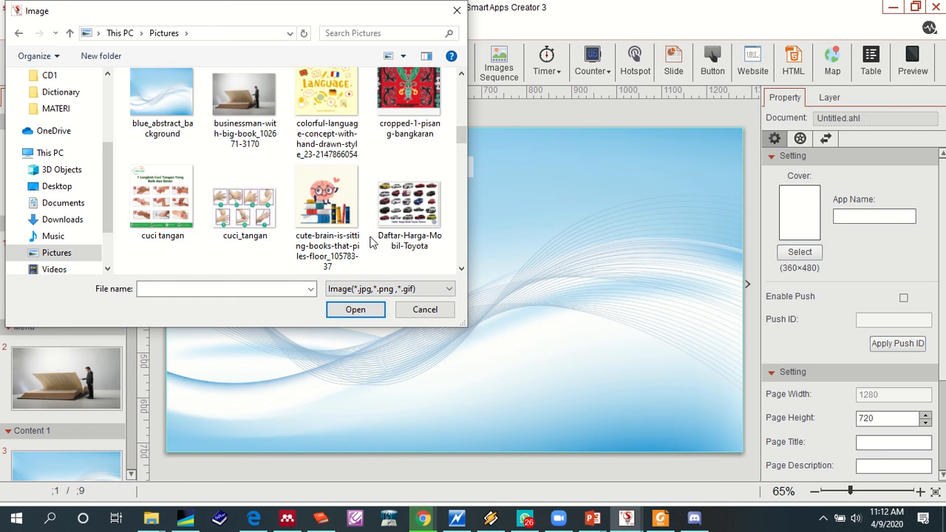
scroll(373, 243, down, 3)
scroll(372, 243, up, 3)
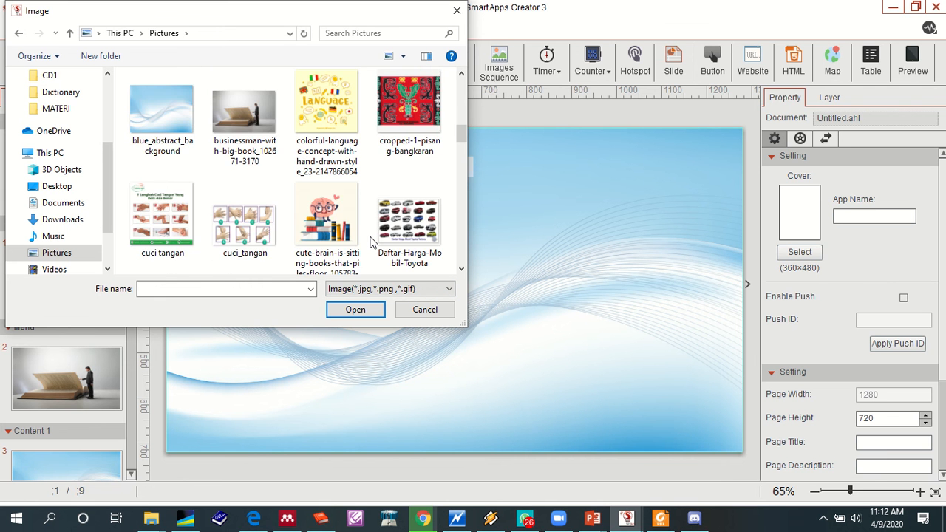
scroll(372, 243, up, 2)
scroll(372, 243, down, 5)
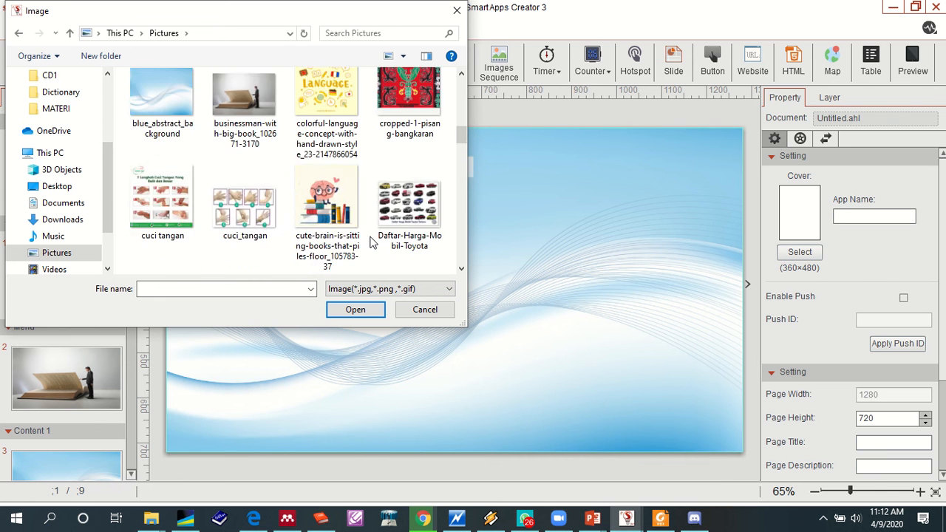
scroll(372, 242, up, 5)
click(328, 197)
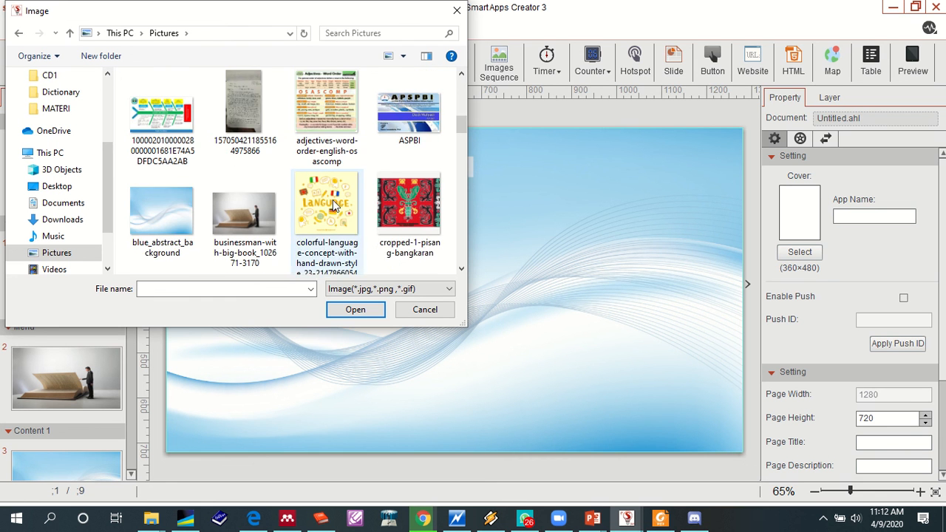
click(353, 309)
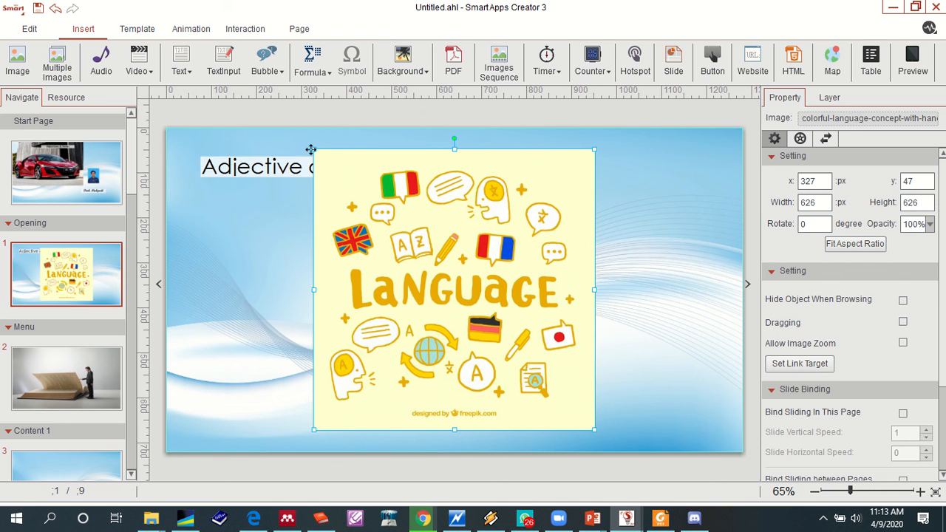
- Shrink the Language picture to about 448 × 448 px and place it slightly right of the page centre, below the title
drag(313, 147, 417, 227)
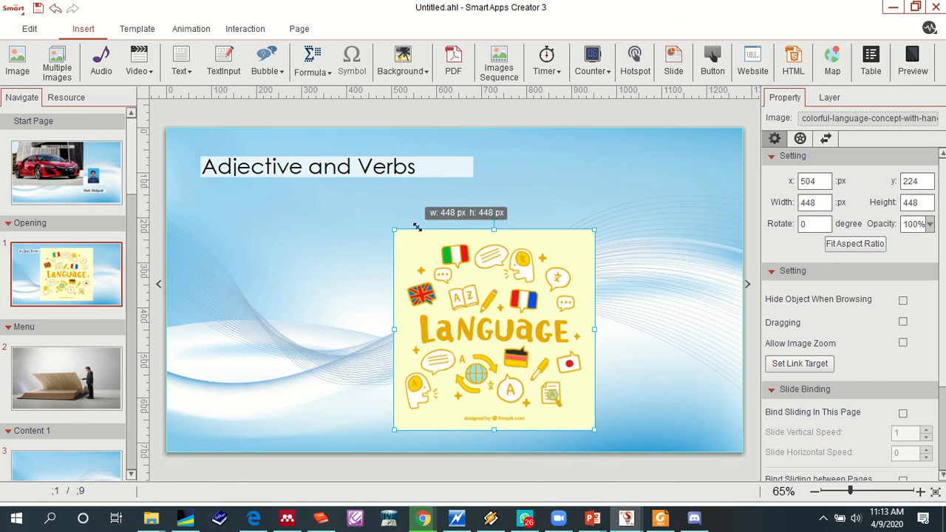
drag(451, 320, 479, 284)
- Change the Opening page title to "Adjective and Adverbs"
click(376, 167)
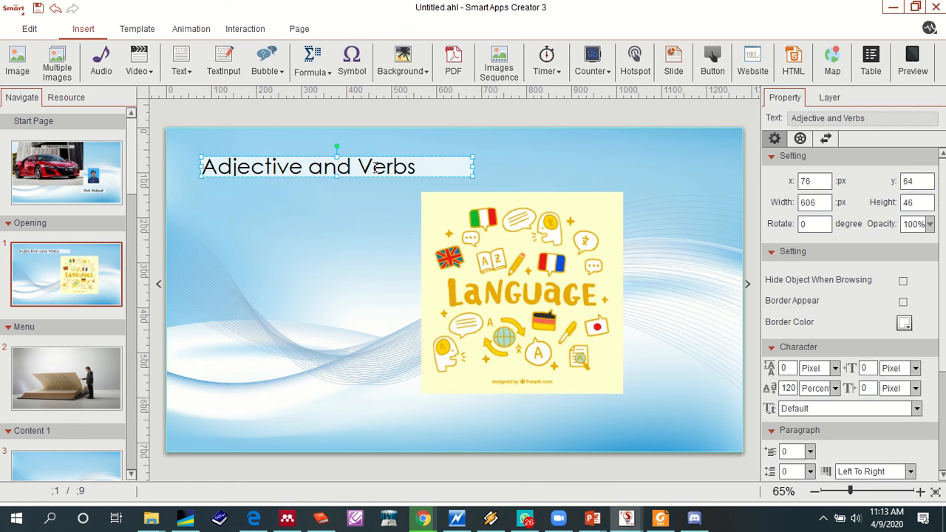
click(374, 168)
key(BackSpace)
text(S)
key(BackSpace)
text(Adv)
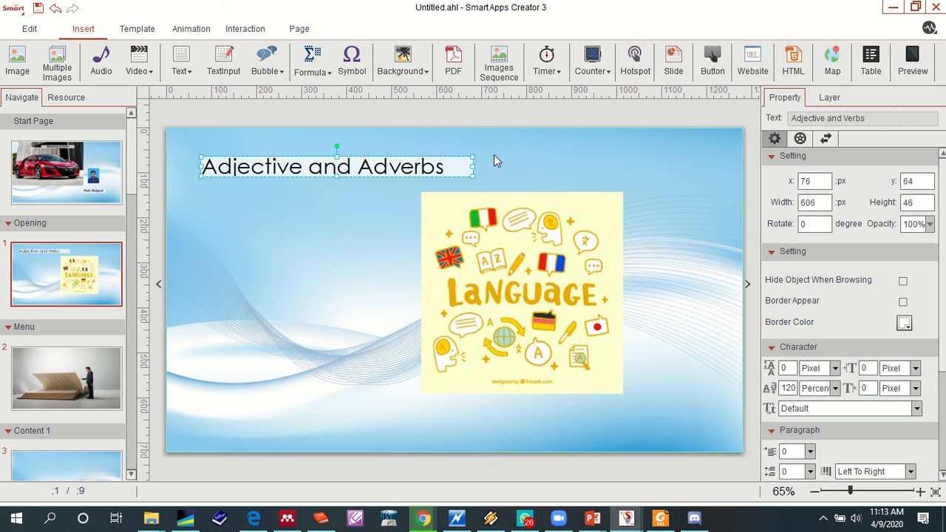